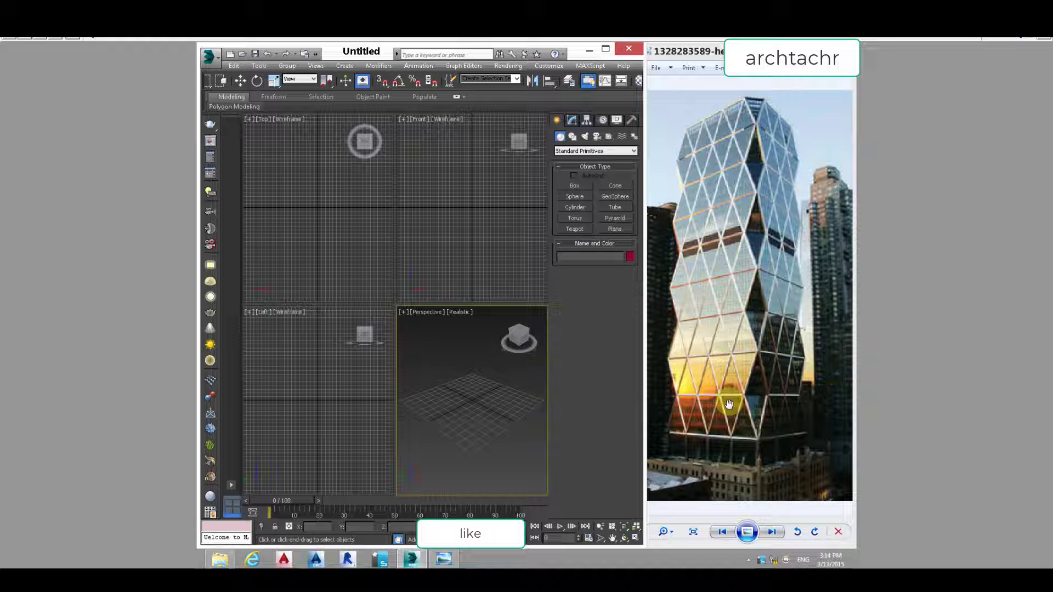
- Draw a rectangle spline on the ground grid in the Perspective view and set its length and width to 150
left_click(737, 420)
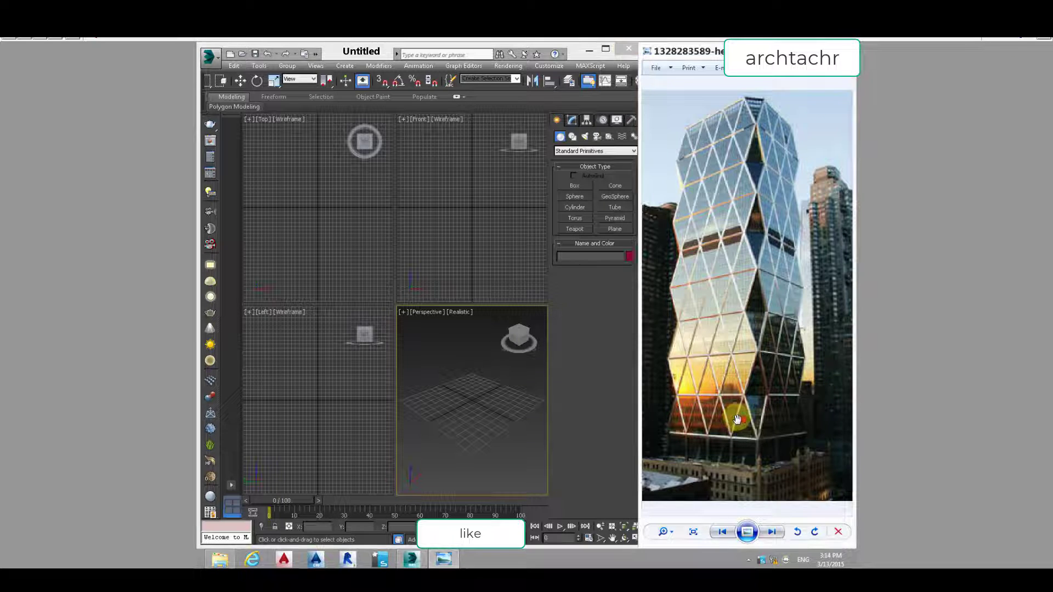
scroll(737, 420, "up", 3)
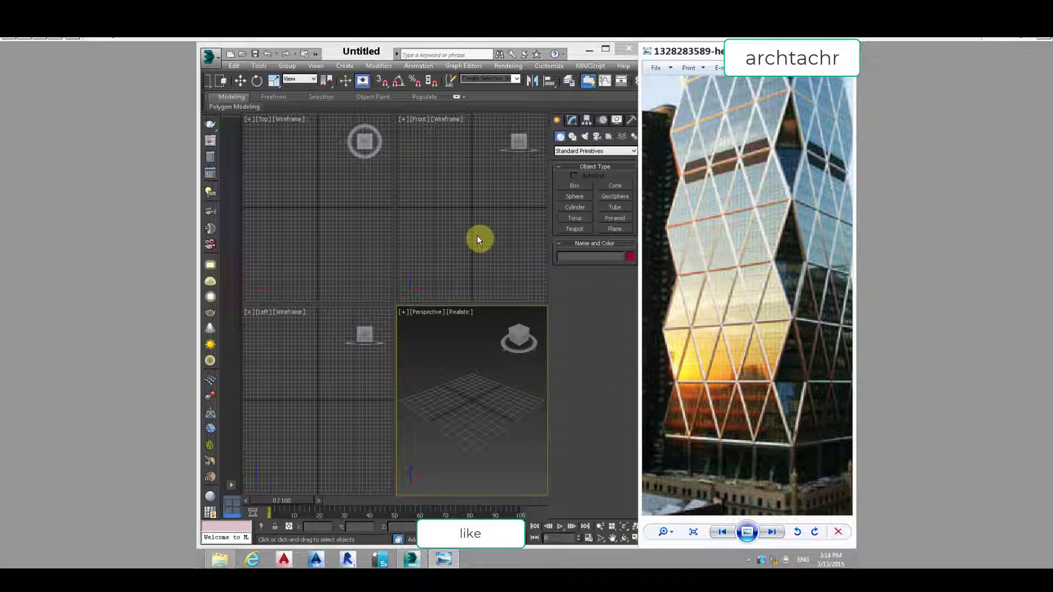
left_click(570, 137)
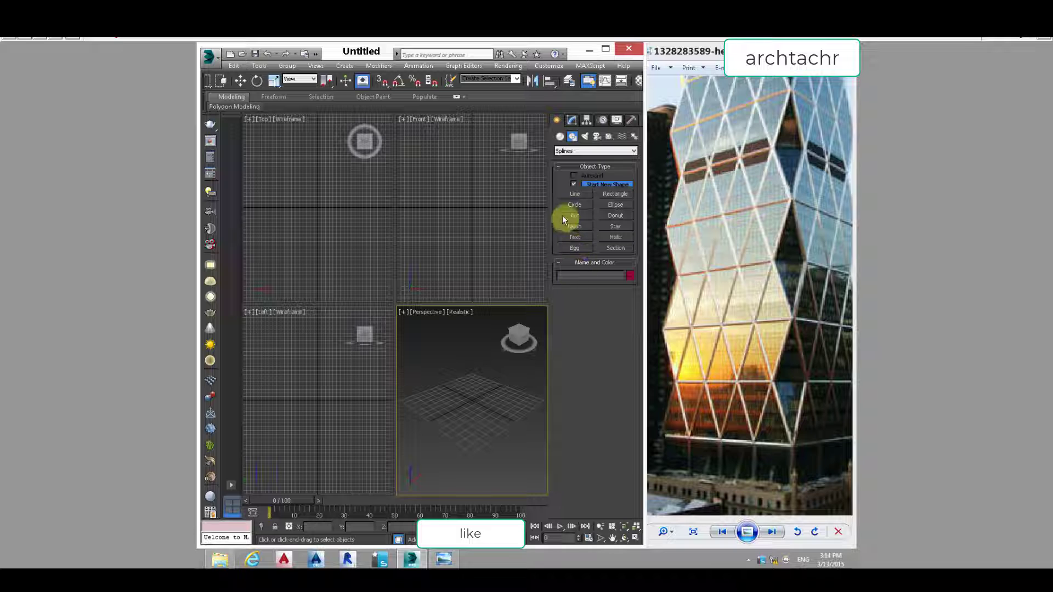
left_click(615, 195)
left_click_drag(464, 374, 464, 460)
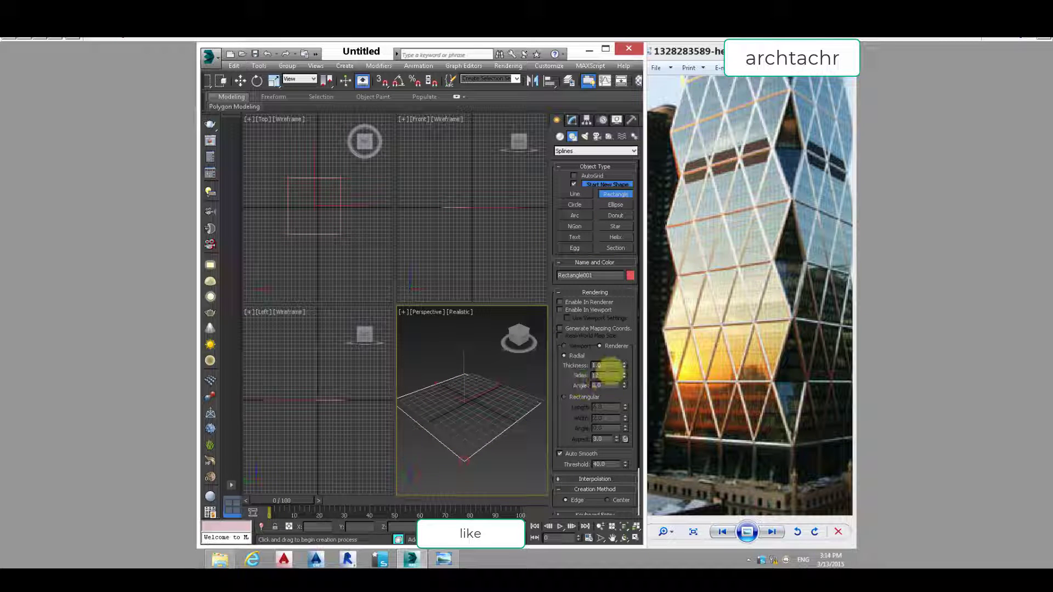
left_click_drag(586, 466, 592, 272)
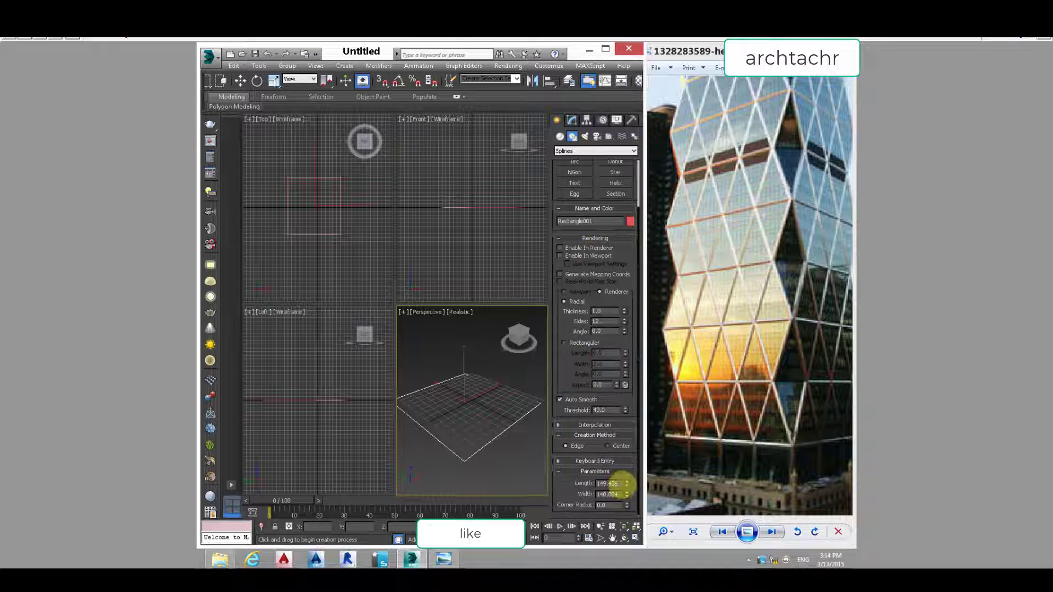
left_click(619, 483)
type("1")
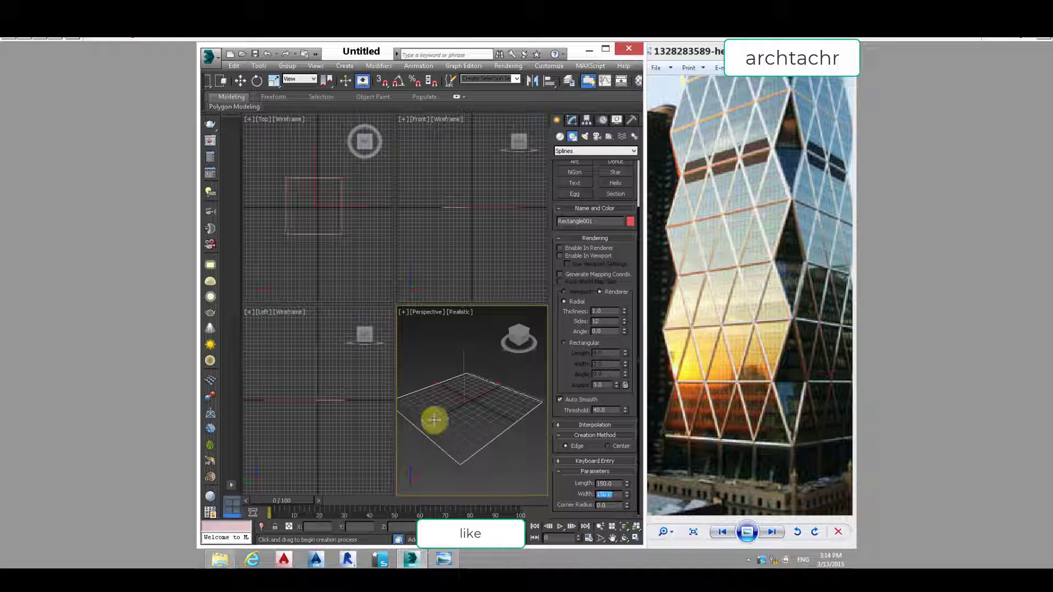
- Maximize the Perspective view and convert the rectangle to an editable spline
key("alt+w")
scroll(447, 340, "down", 3)
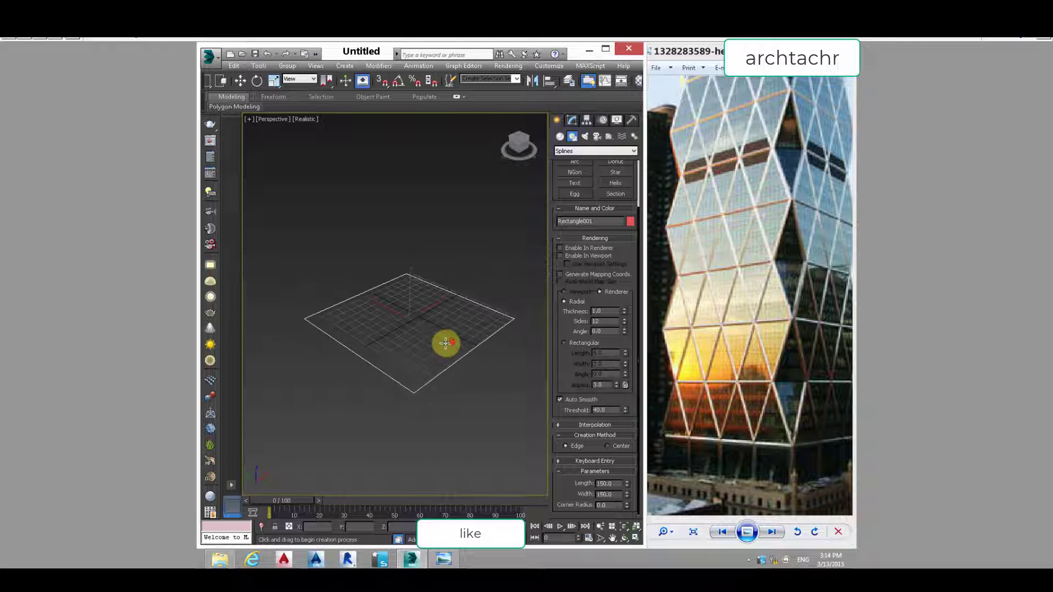
middle_click_drag(430, 359, 420, 391)
key("w")
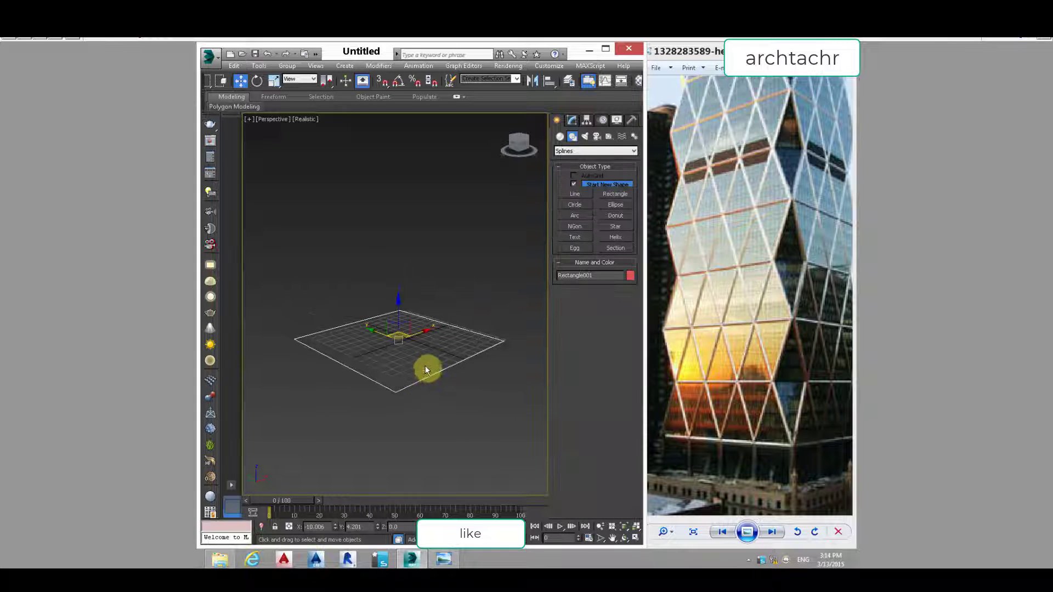
right_click(446, 264)
mouse_move(508, 353)
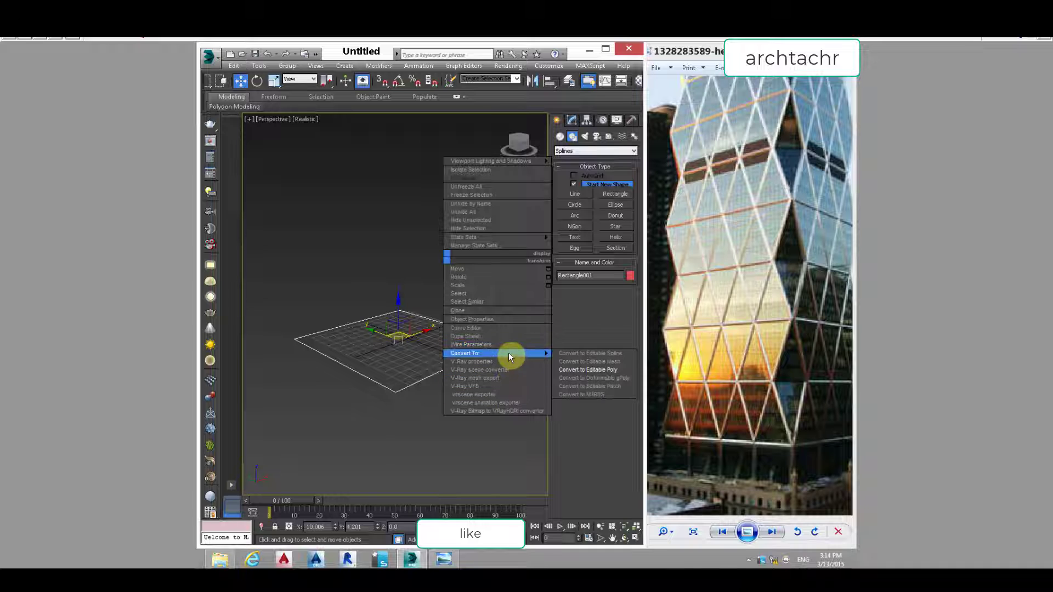
left_click(596, 353)
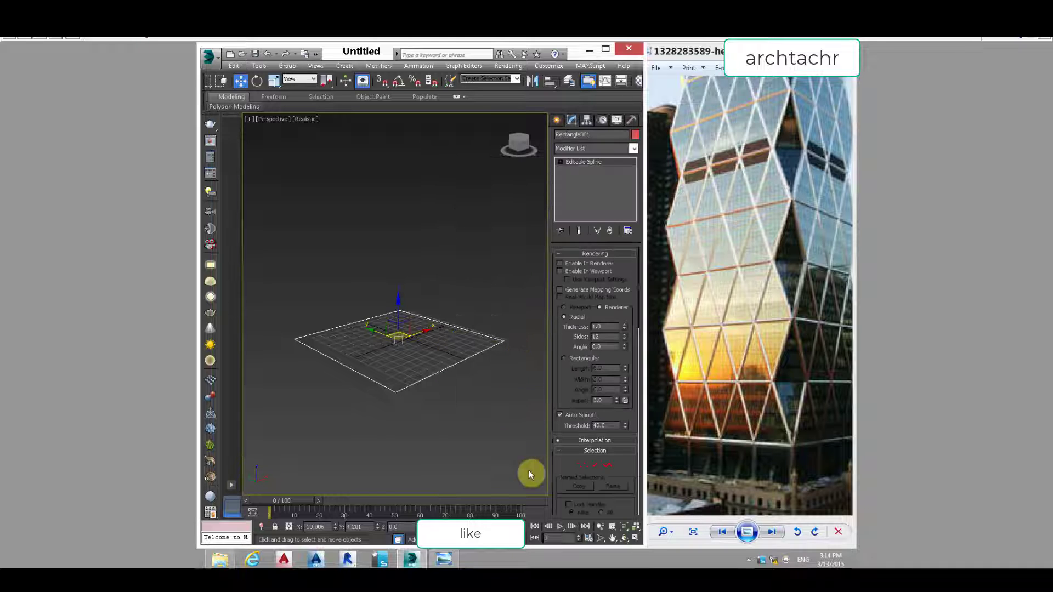
- Copy the rectangle's spline straight up to a height of about 47 units inside the same editable spline
left_click(606, 464)
left_click(382, 324)
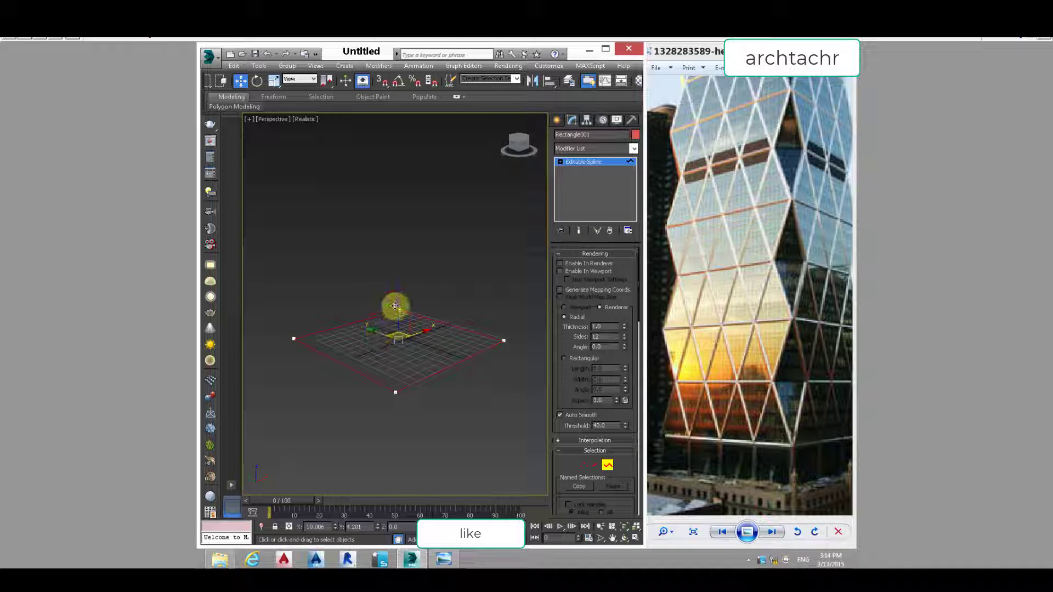
left_click_drag(394, 306, 407, 257, "shift")
middle_click_drag(407, 375, 442, 374, "alt")
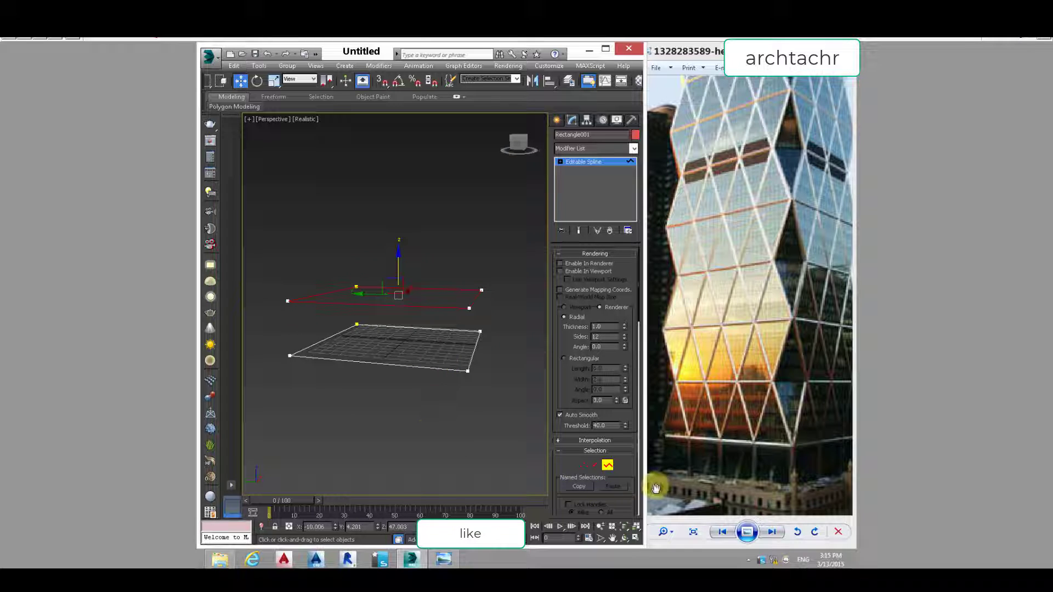
- Divide the four segments of the lower square with 3 divisions each
left_click(595, 466)
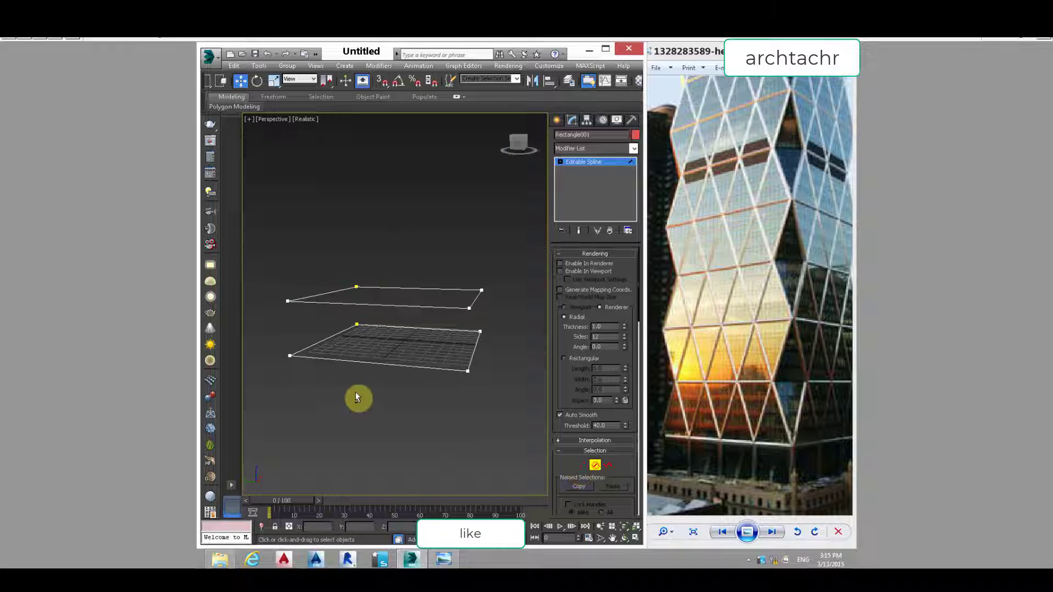
middle_click_drag(353, 388, 433, 373, "alt")
left_click_drag(244, 391, 244, 393)
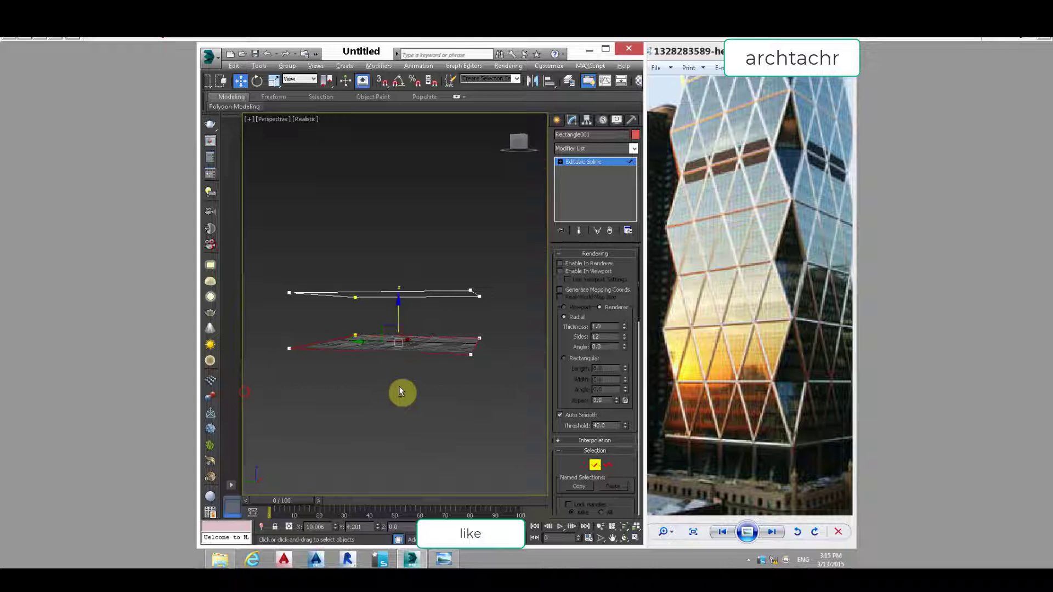
middle_click_drag(399, 387, 442, 390, "alt")
left_click_drag(560, 428, 567, 256)
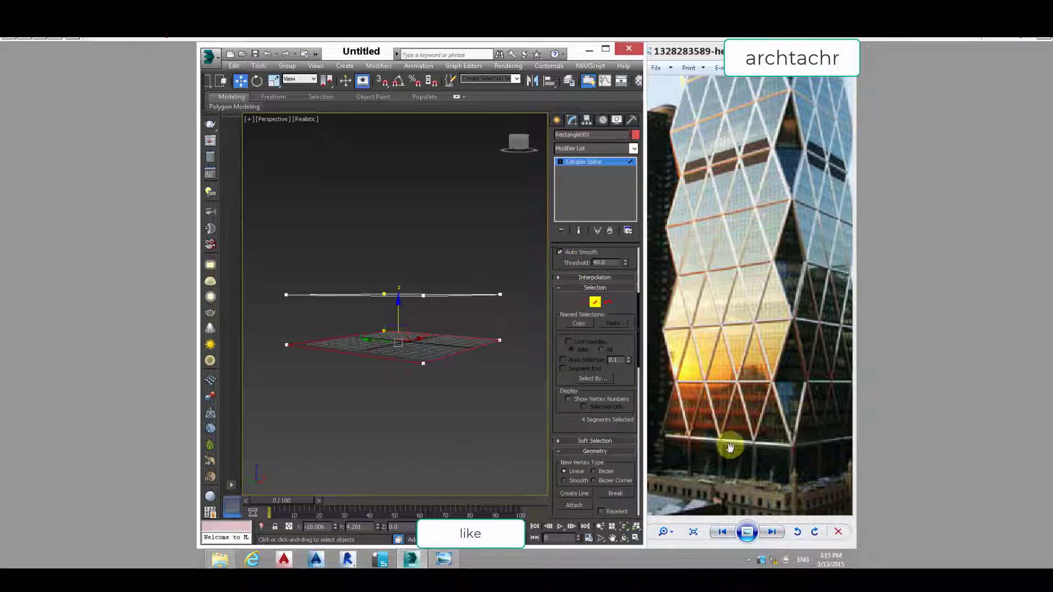
scroll(571, 427, "down", 10)
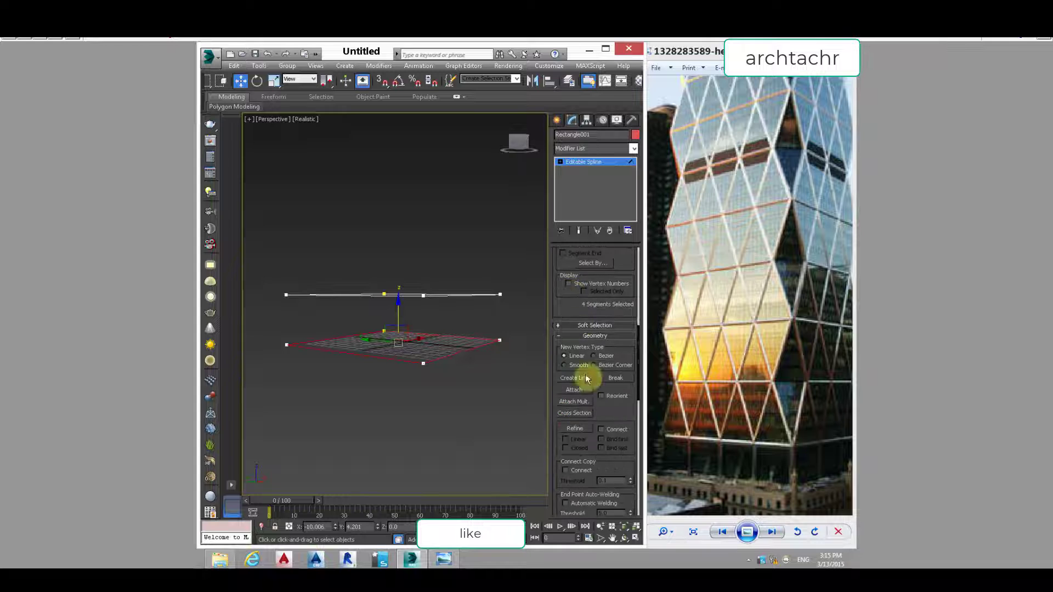
scroll(571, 450, "down", 10)
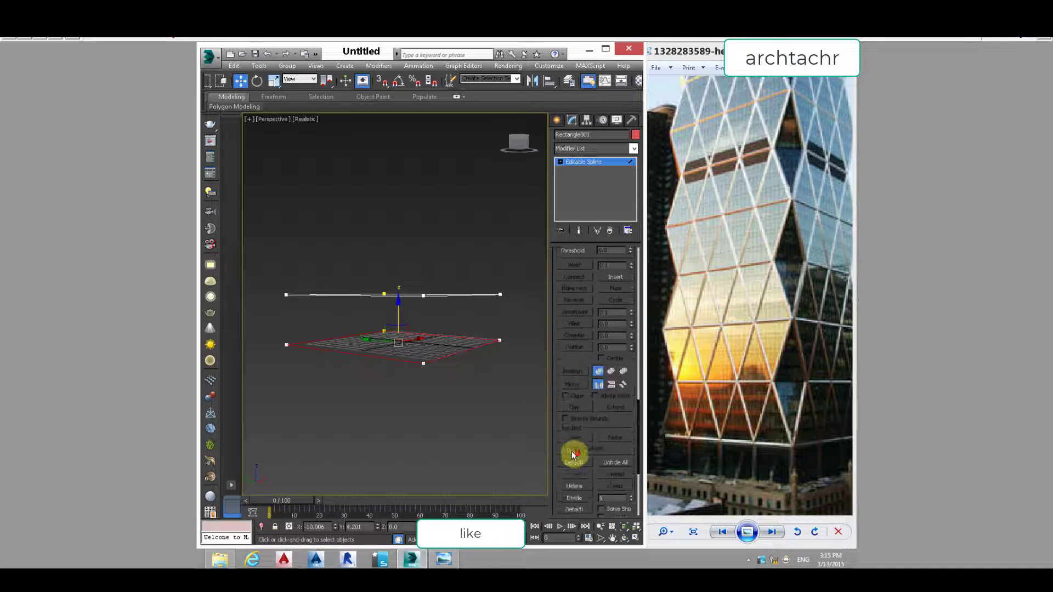
left_click(631, 388)
left_click(630, 388)
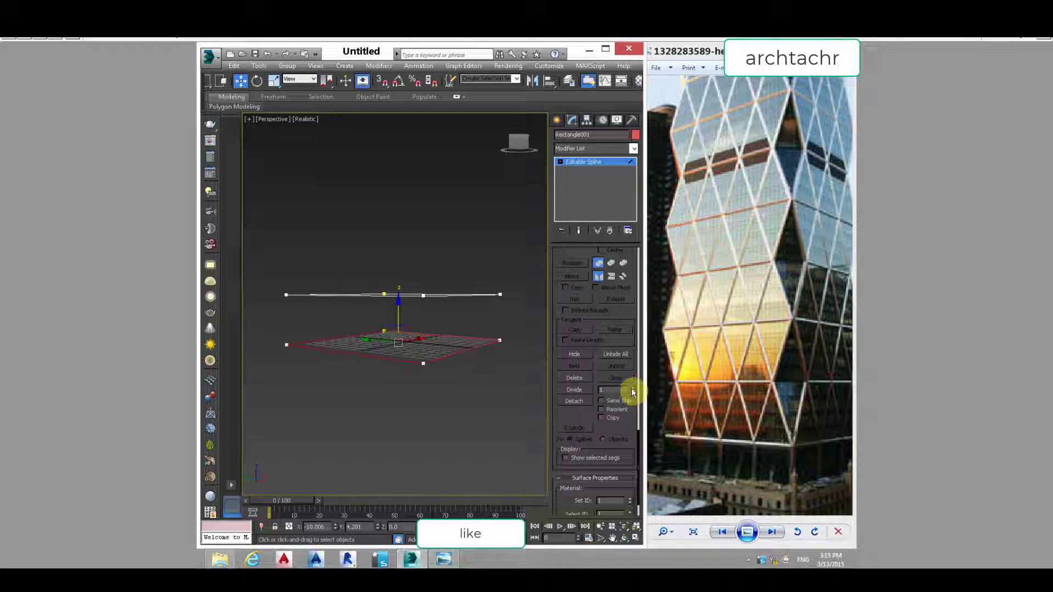
left_click(574, 389)
- Chamfer the four corner vertices of the upper square by about 17 units
middle_click_drag(359, 400, 364, 498, "alt")
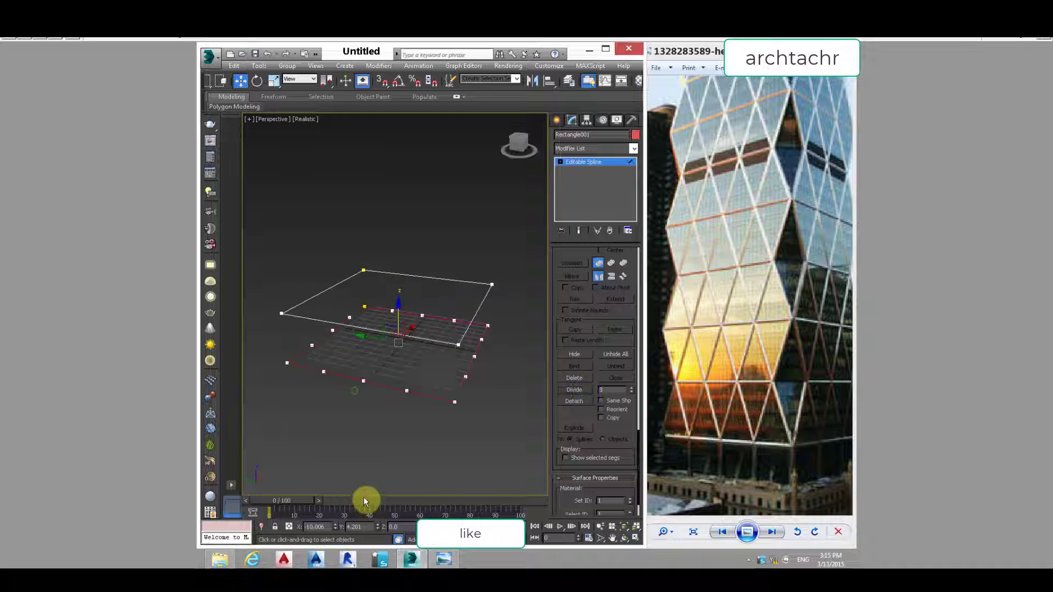
left_click(560, 162)
left_click(579, 170)
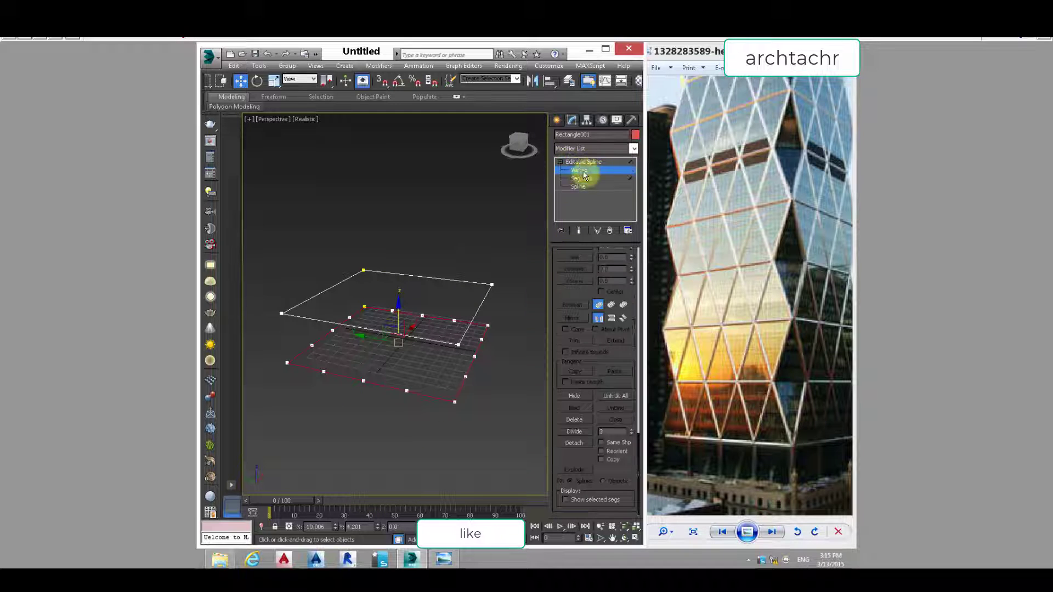
left_click(458, 344)
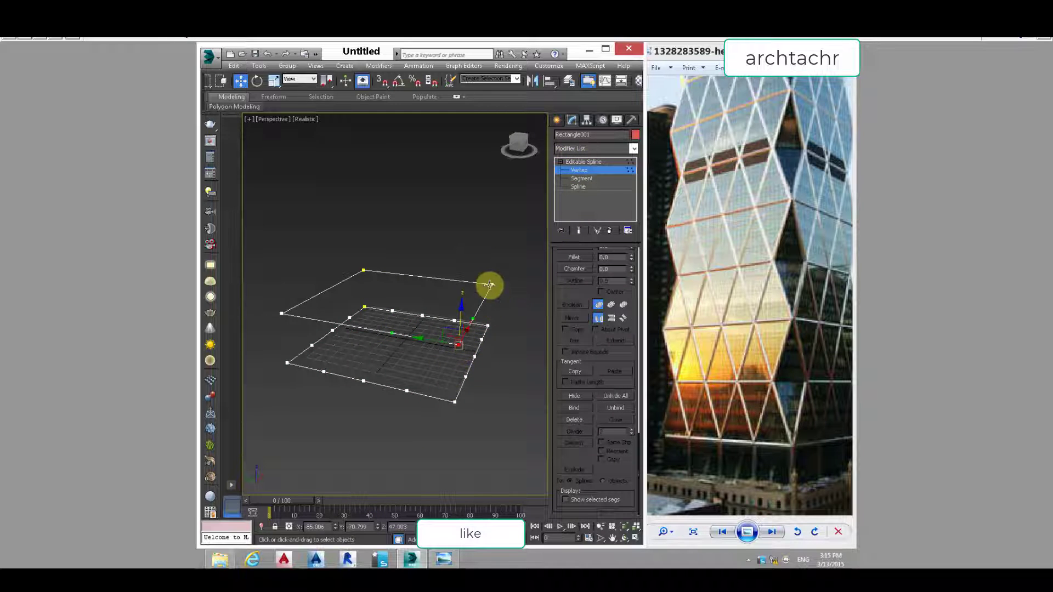
left_click(491, 285, "ctrl")
left_click(362, 270, "ctrl")
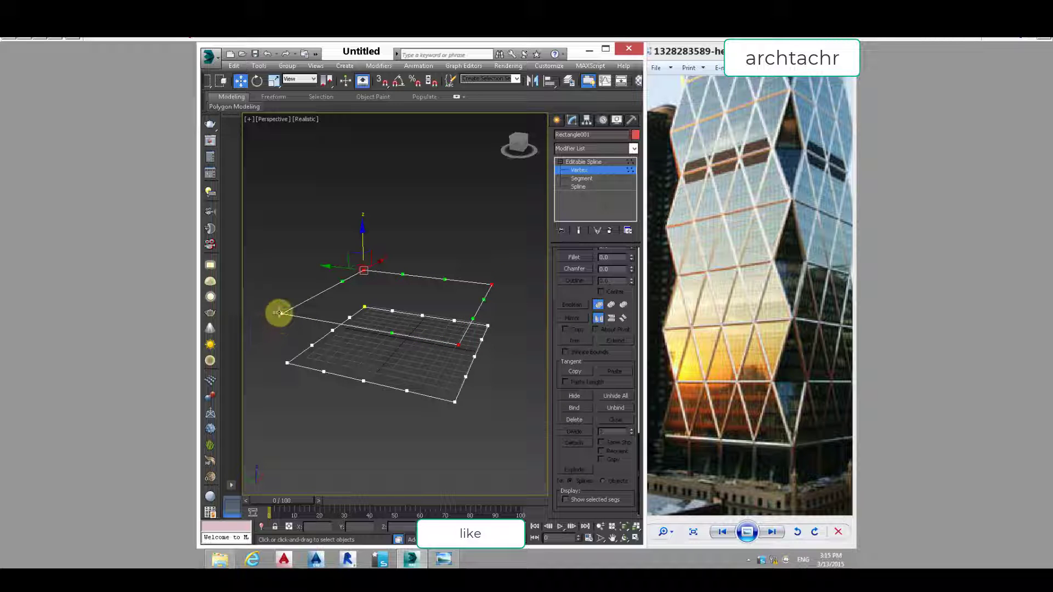
left_click(279, 313, "ctrl")
left_click_drag(618, 352, 617, 422)
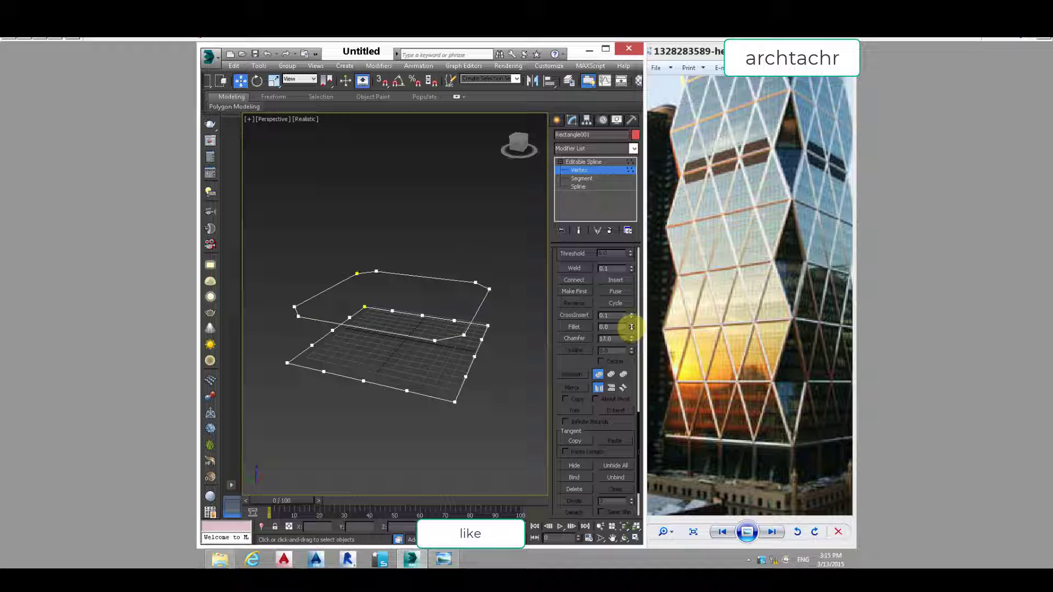
- Divide the four long segments of the upper chamfered outline with 2 divisions each
middle_click_drag(505, 332, 488, 347, "alt")
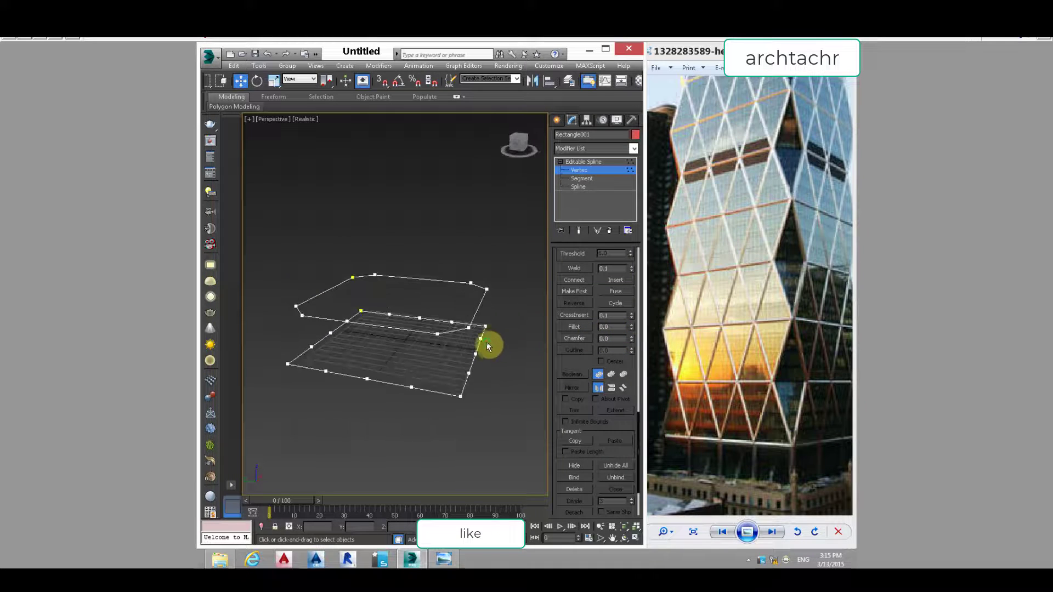
left_click(591, 176)
middle_click_drag(420, 291, 432, 315, "alt")
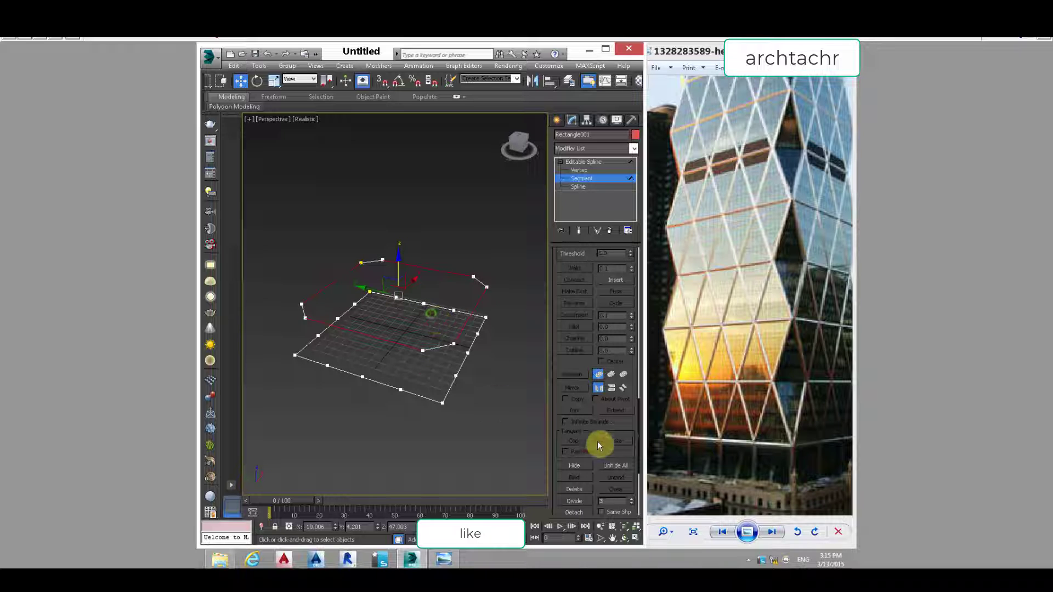
scroll(623, 360, "down", 5)
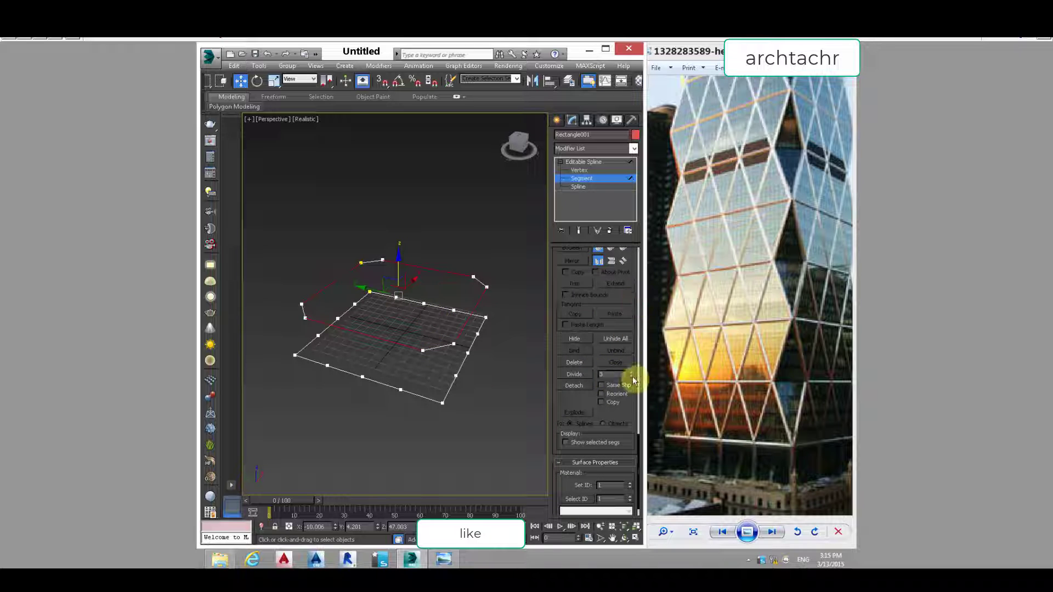
left_click(631, 375)
left_click(581, 377)
left_click(473, 203)
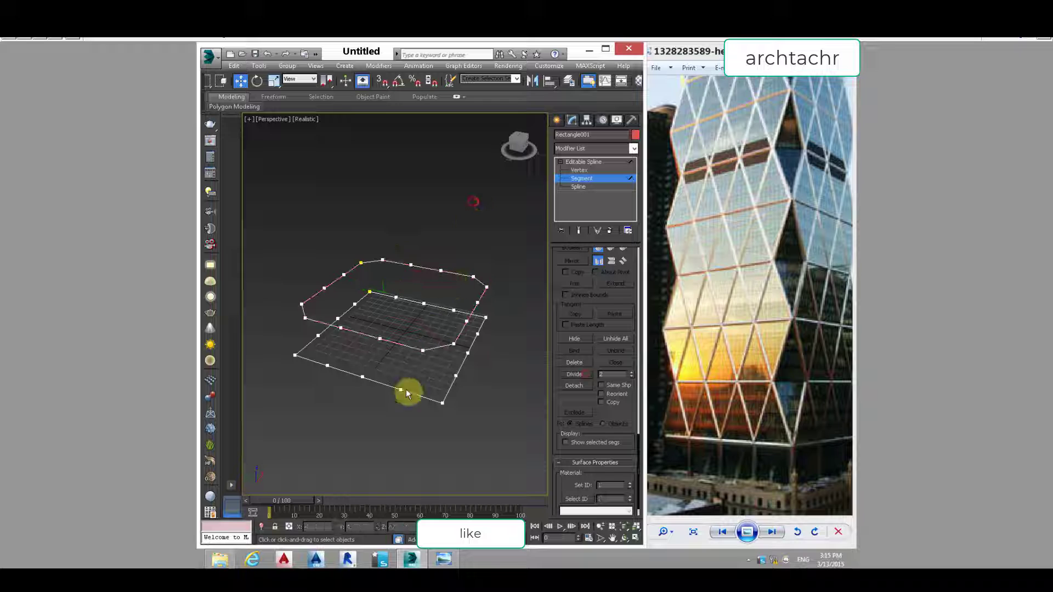
- Connect the lower square and the upper chamfered outline vertex by vertex with Cross Section
middle_click_drag(377, 406, 356, 372, "alt")
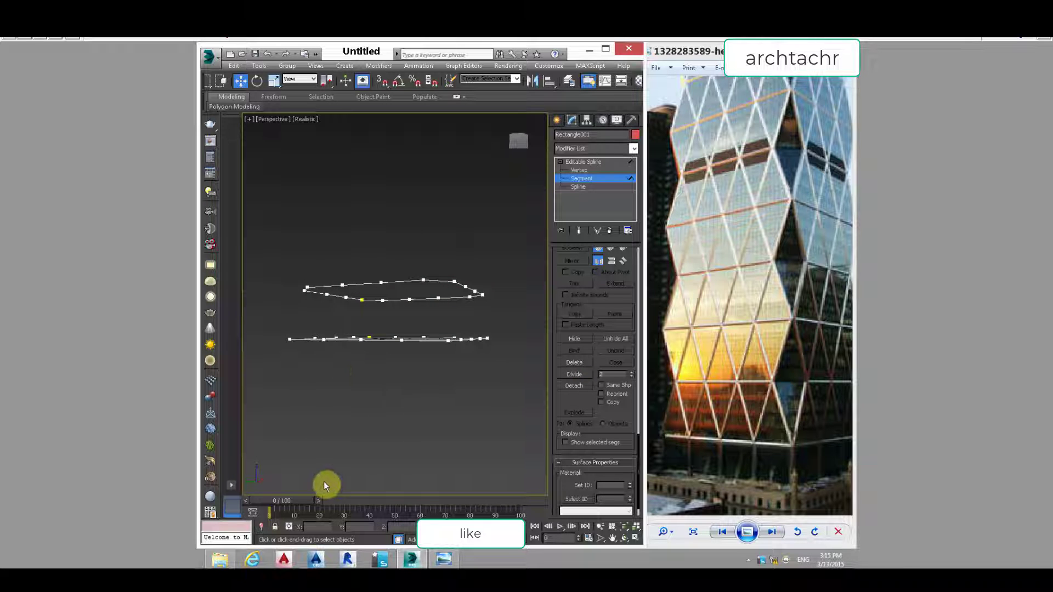
scroll(593, 383, "up", 10)
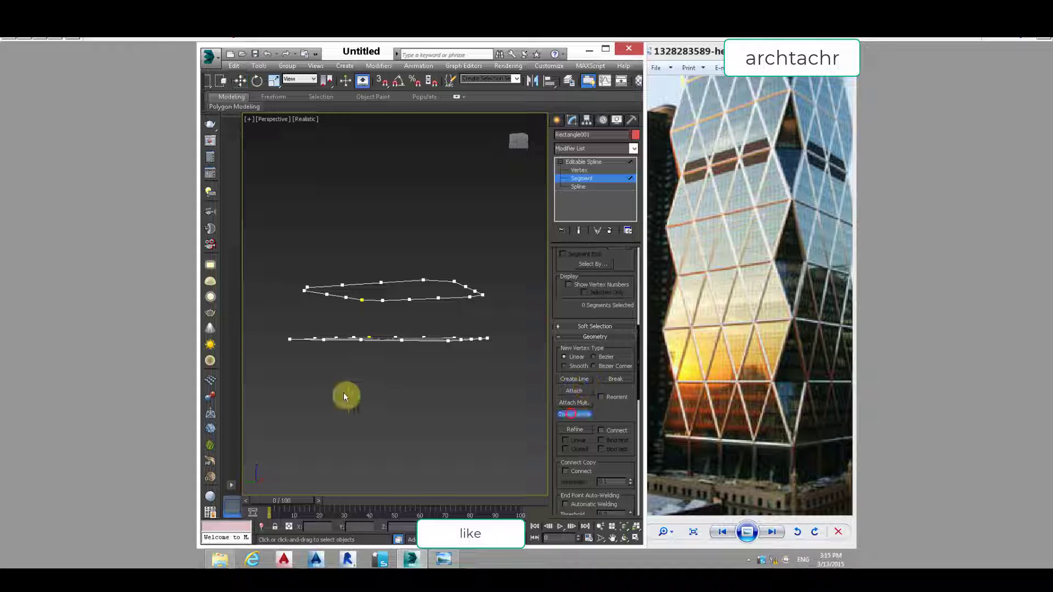
middle_click_drag(343, 393, 387, 380, "alt")
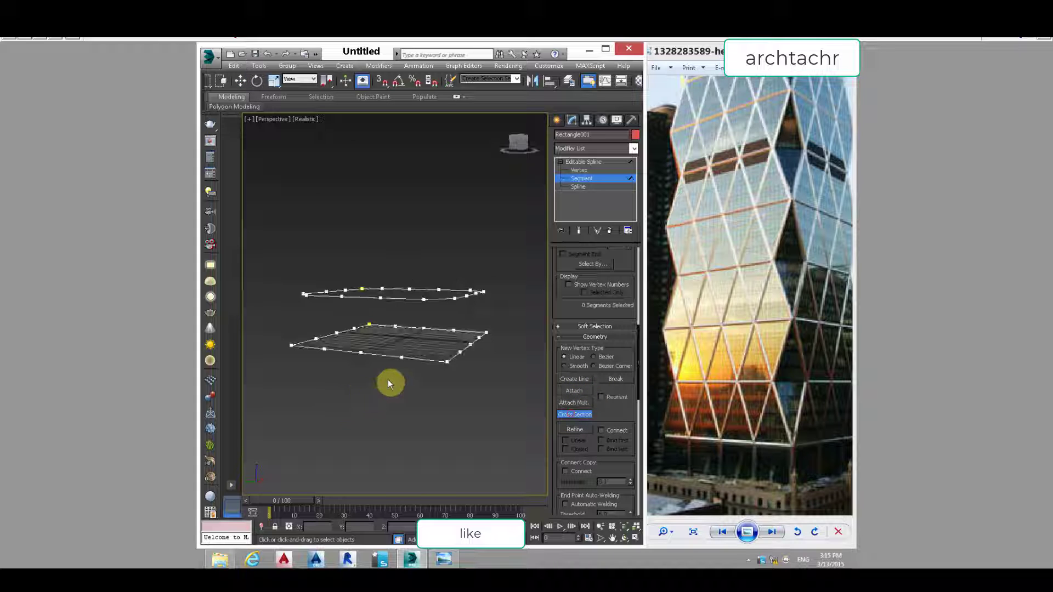
left_click(415, 299)
- Select the 16 slanted cross-section segments between the lower and upper outlines and detach them as a separate shape
middle_click_drag(432, 244, 390, 313, "alt")
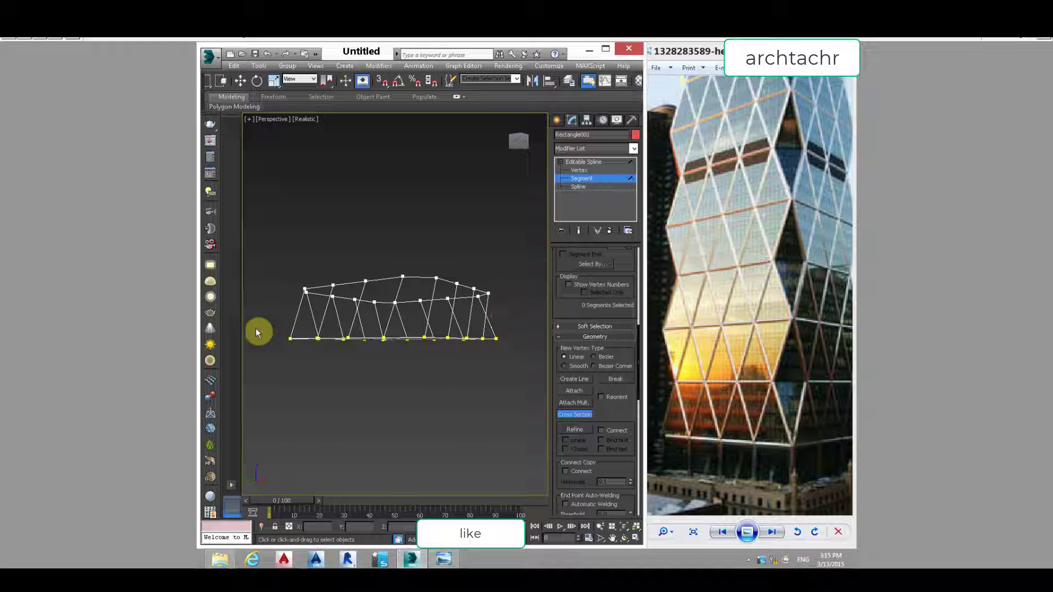
left_click_drag(276, 311, 502, 327)
middle_click_drag(502, 327, 354, 331, "alt")
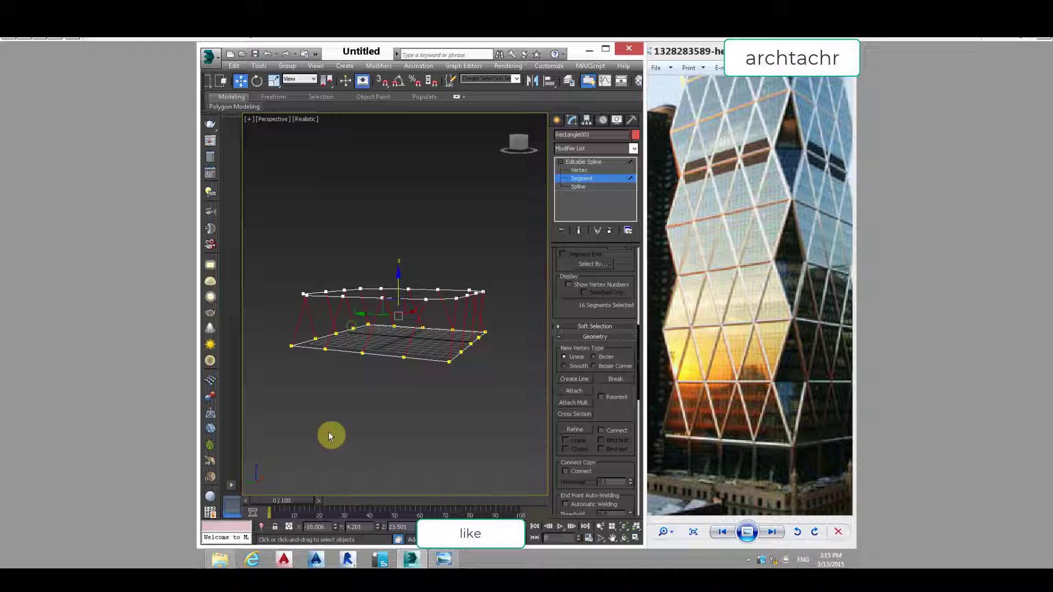
scroll(616, 413, "down", 3)
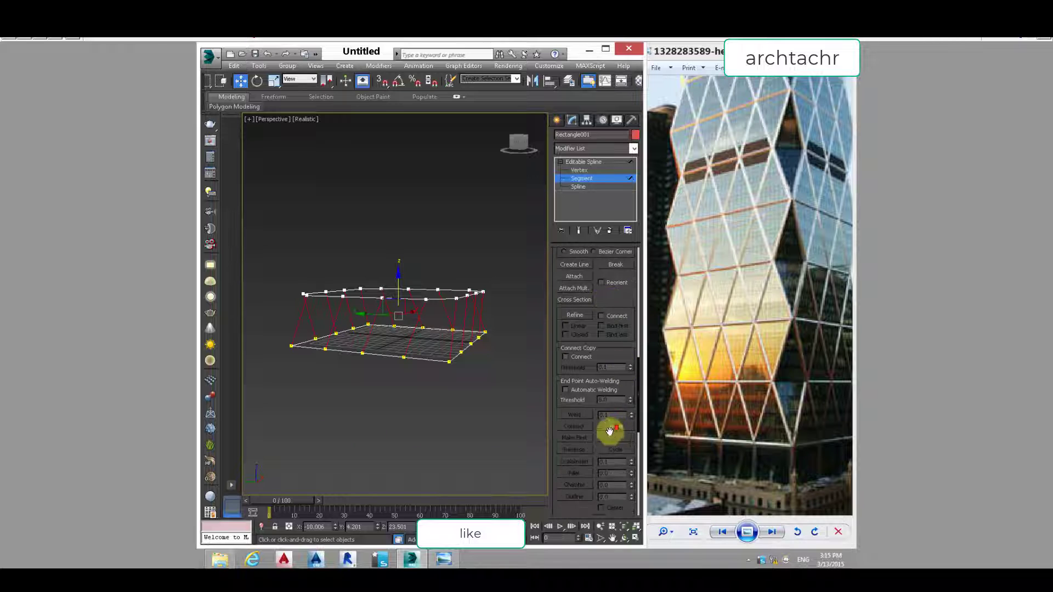
scroll(611, 433, "down", 3)
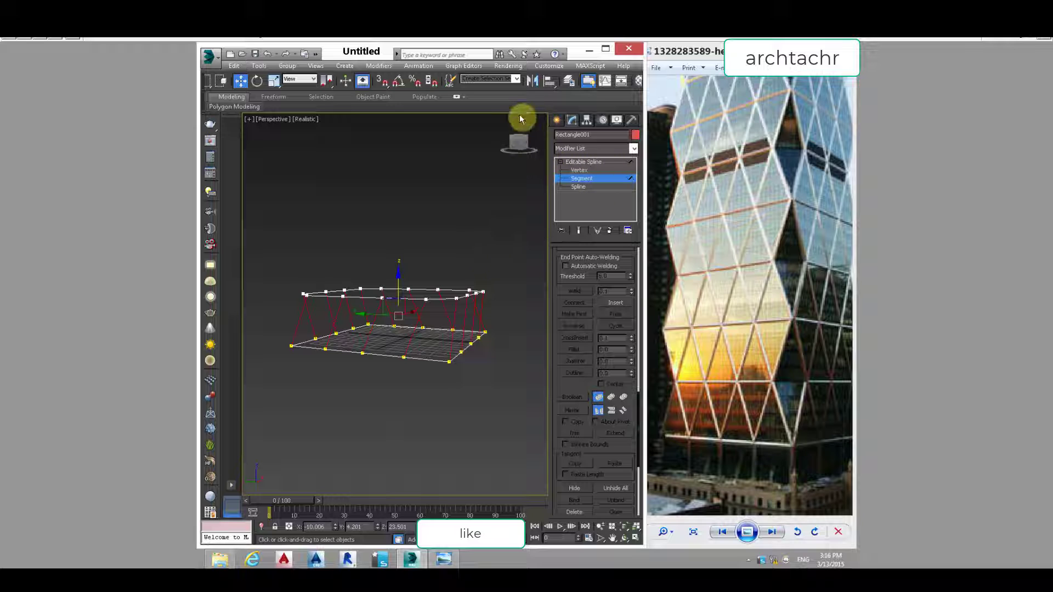
left_click_drag(621, 448, 630, 357)
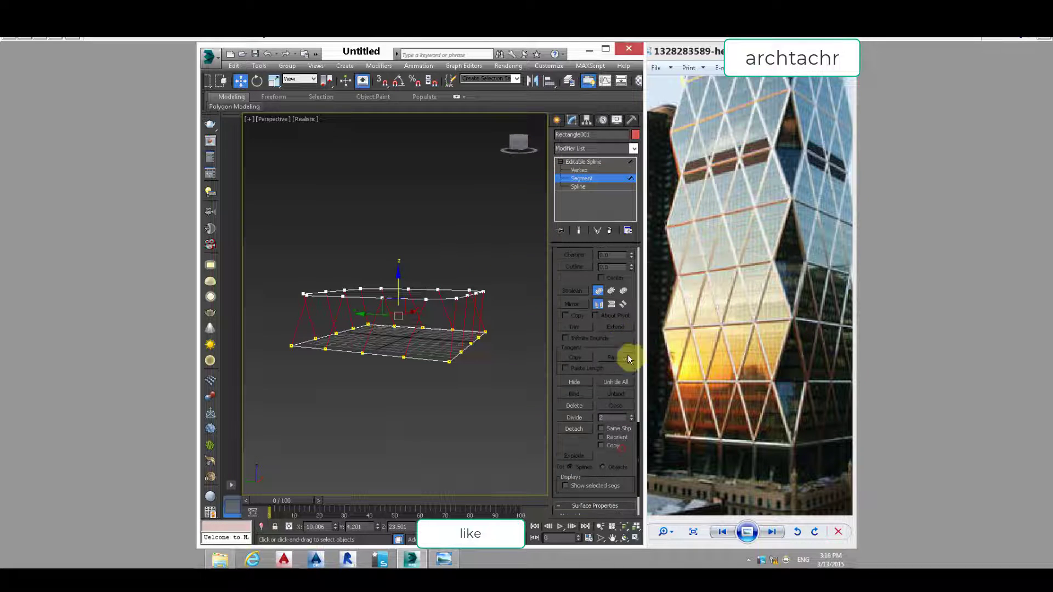
left_click(574, 428)
left_click(461, 314)
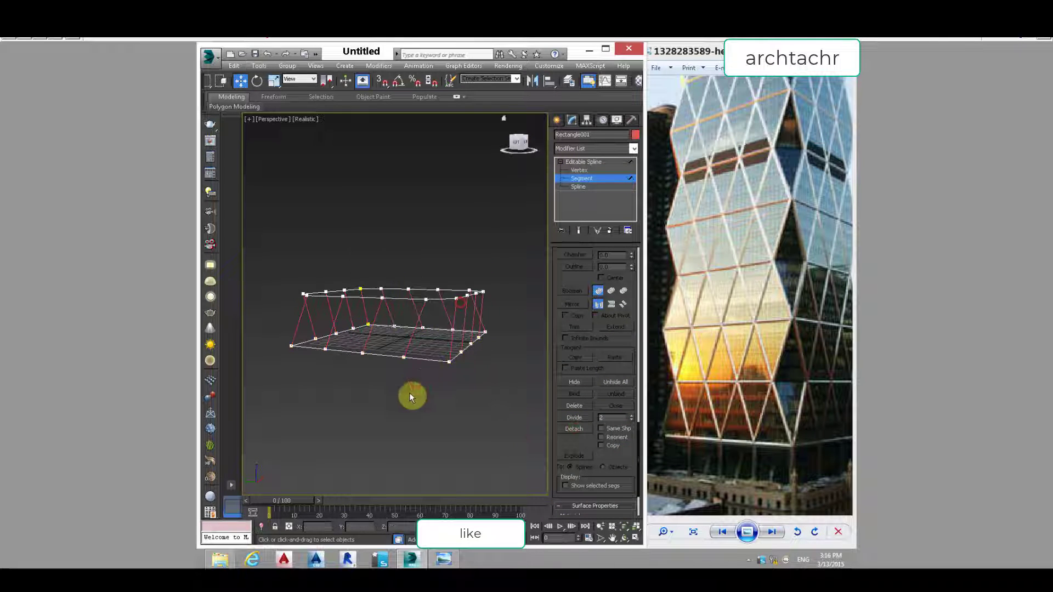
- Mirror the detached slanted lines along the X axis as a copy to form the crossing diagonals
left_click(581, 177)
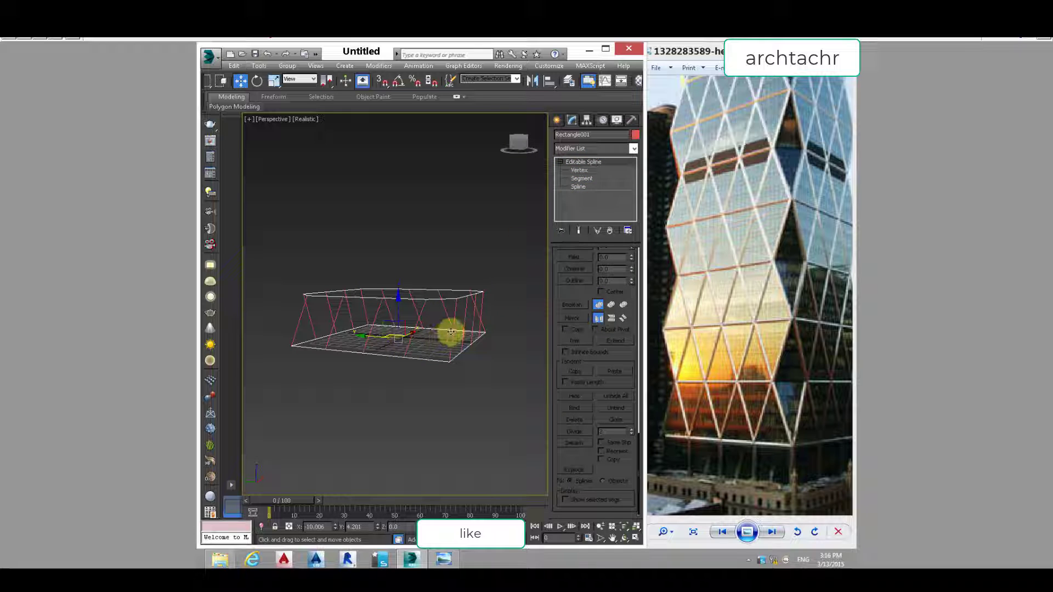
left_click(451, 332)
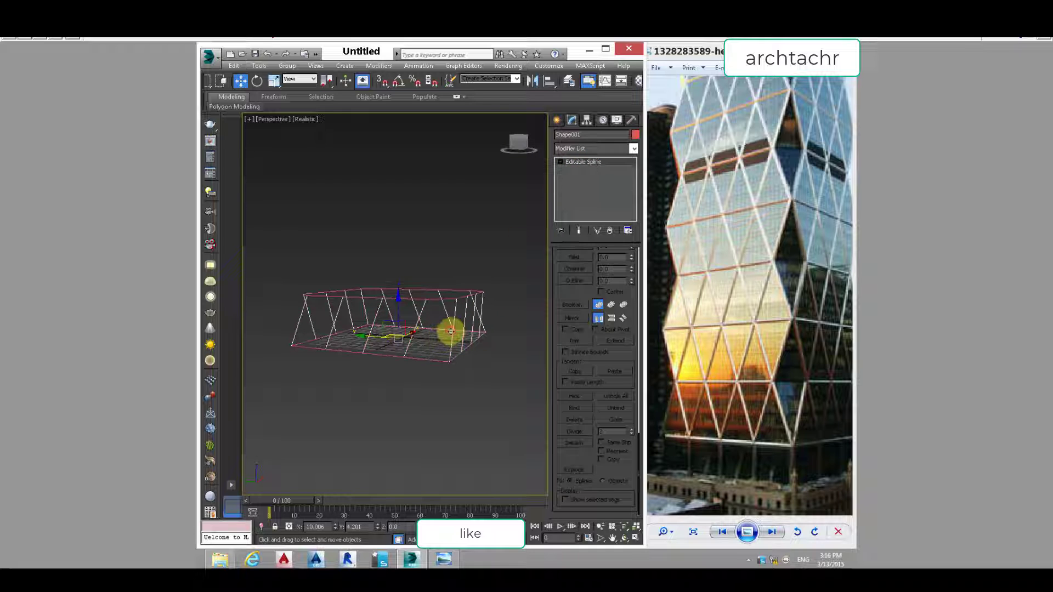
left_click(533, 81)
left_click(412, 316)
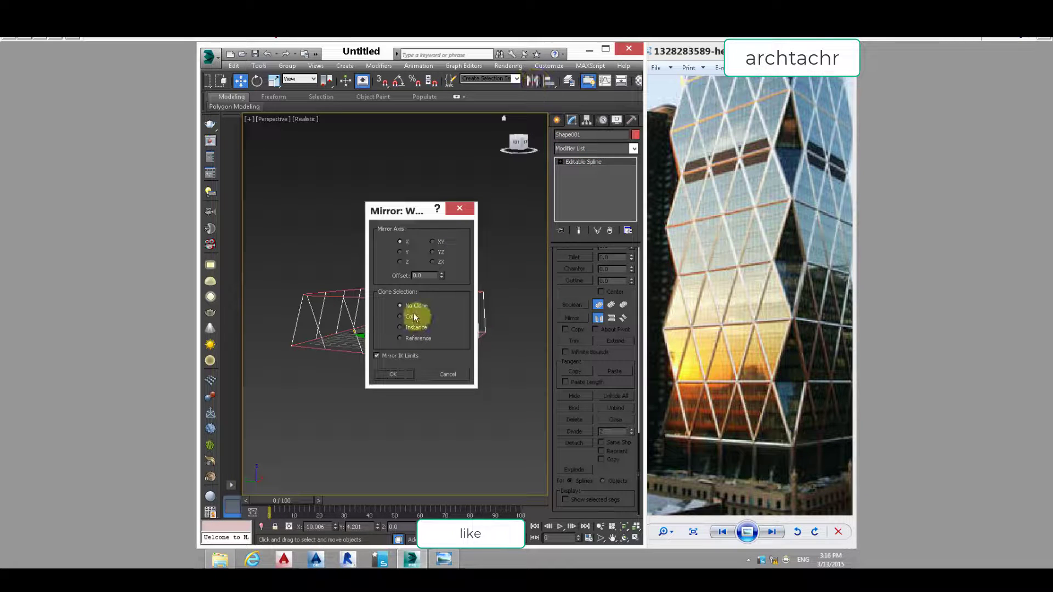
left_click(391, 376)
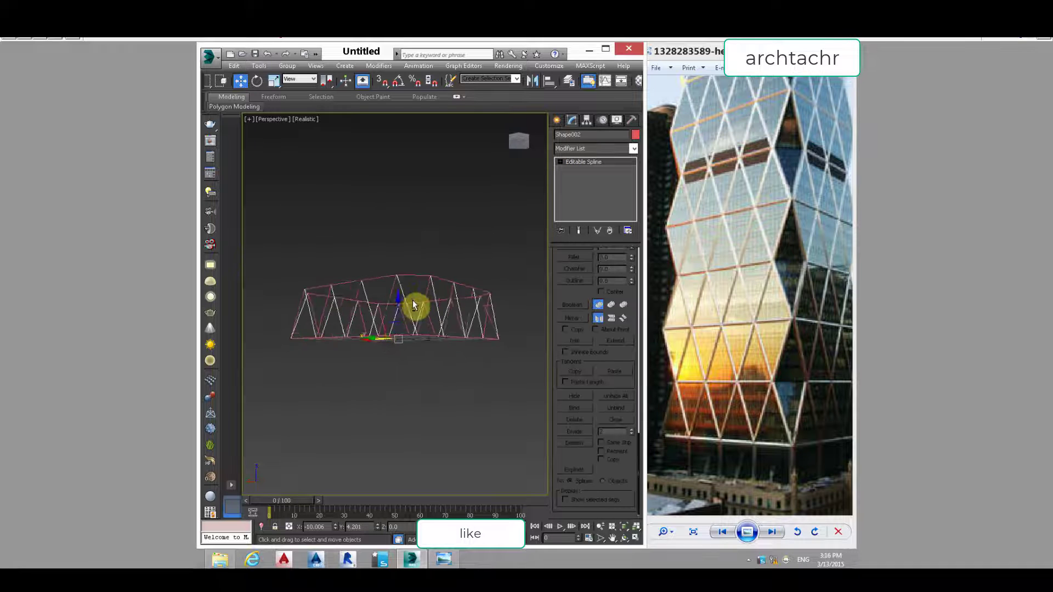
- Attach the square and chamfered outlines and the original slanted lines to the mirrored shape
middle_click_drag(414, 305, 471, 346, "alt")
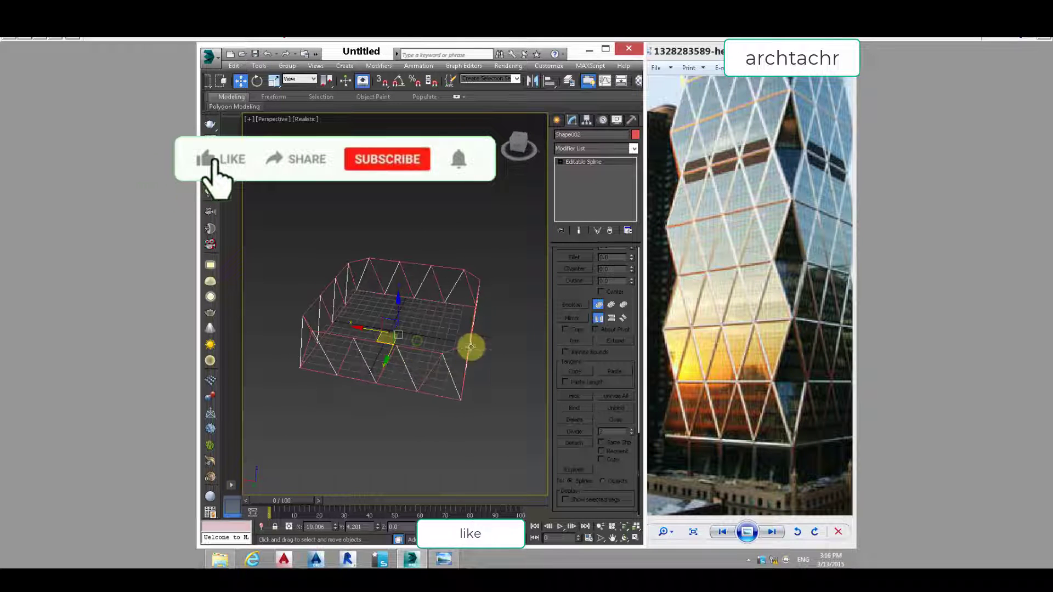
scroll(547, 369, "up", 10)
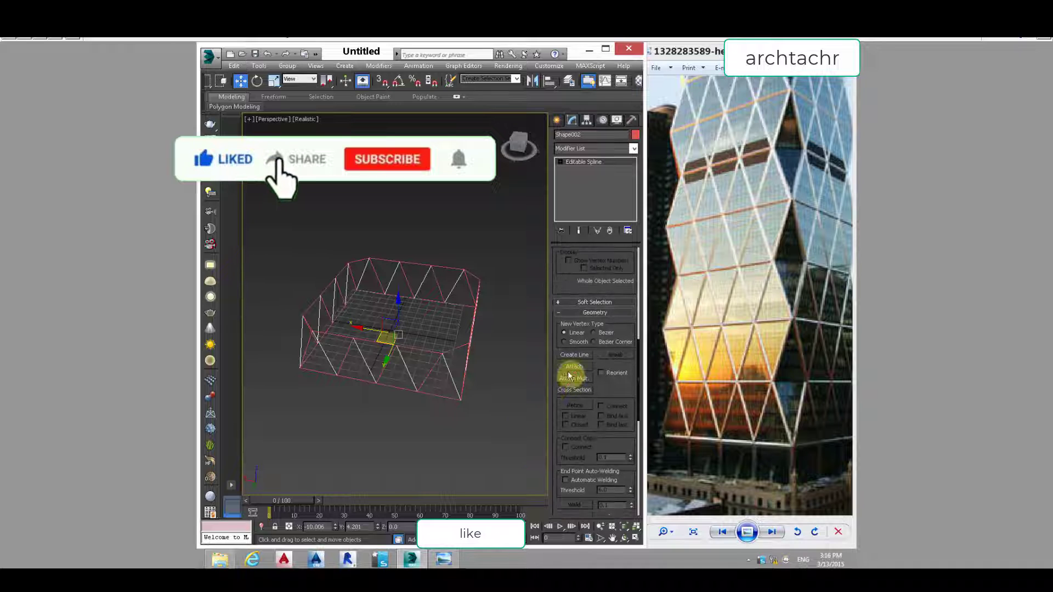
left_click(571, 371)
left_click(438, 401)
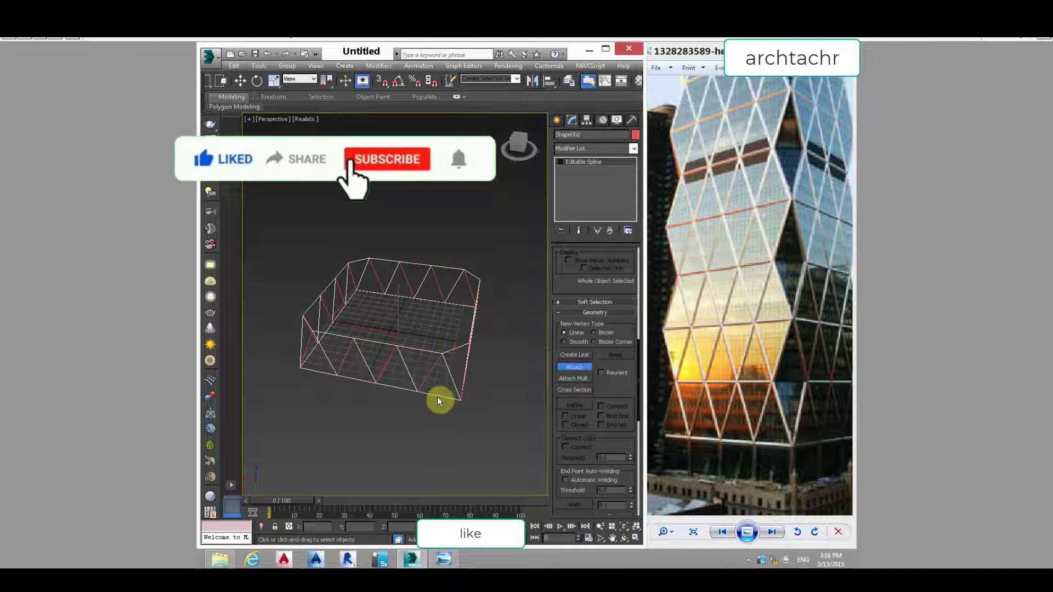
left_click(432, 373)
right_click(421, 235)
middle_click_drag(404, 366, 359, 364, "alt")
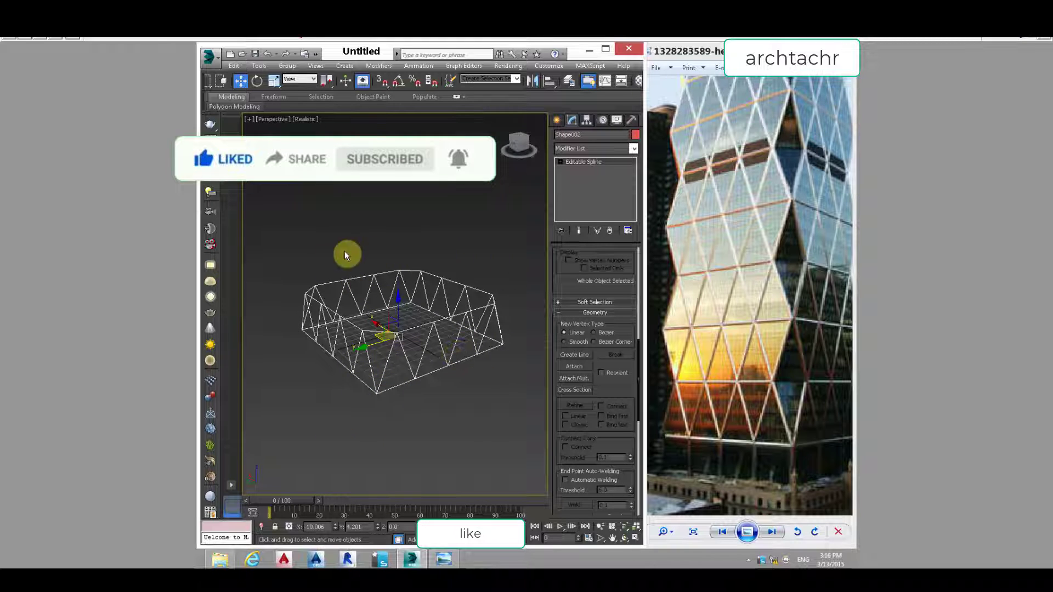
middle_click_drag(376, 352, 388, 376, "alt")
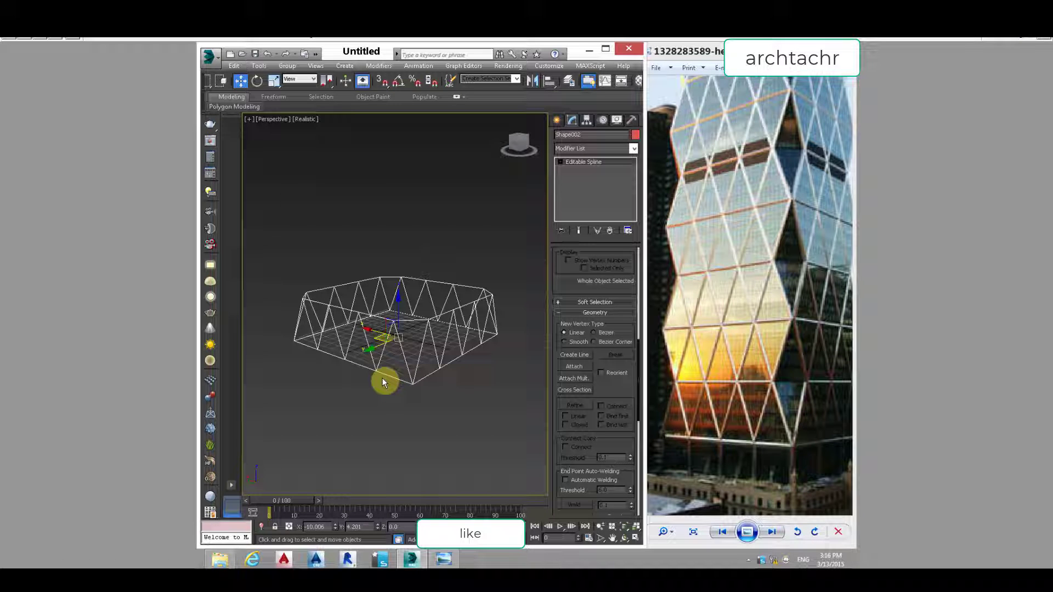
- Add a Surface modifier to the combined spline cage
left_click(633, 149)
left_click_drag(631, 185, 686, 469)
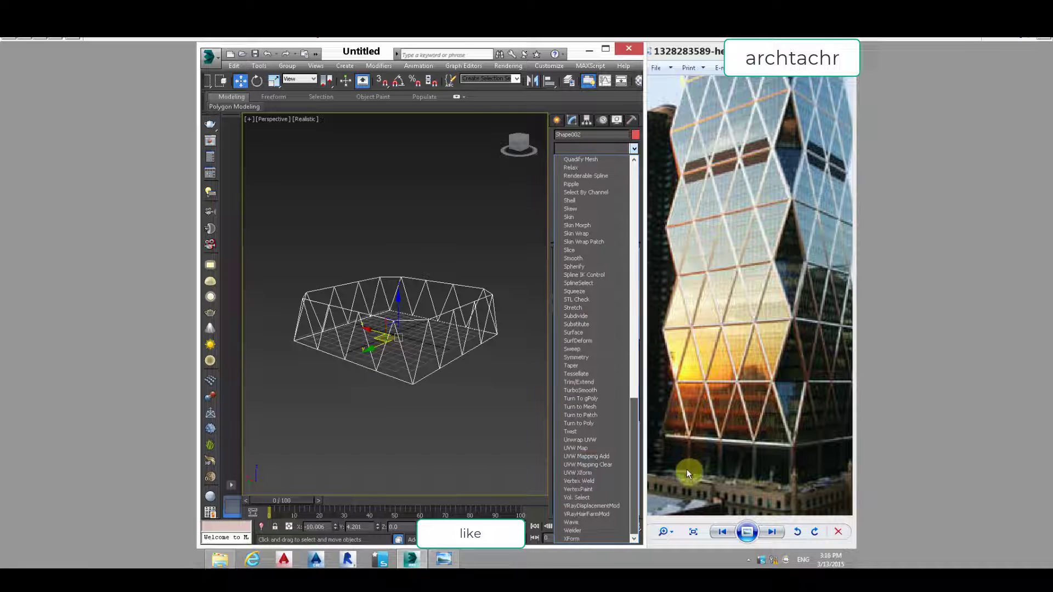
left_click(573, 332)
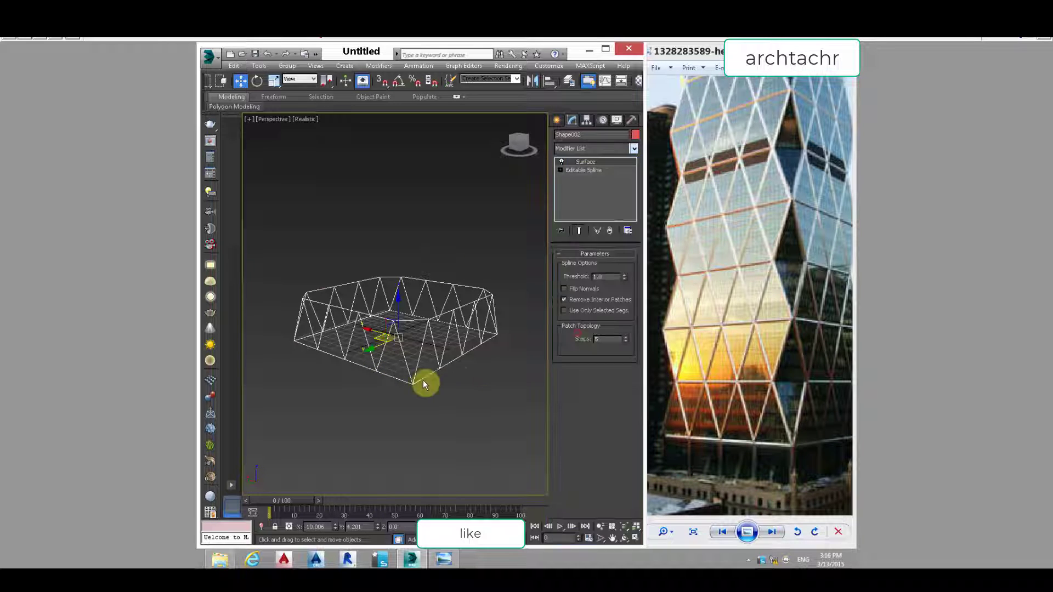
mouse_move(423, 383)
middle_mouse_down("alt")
mouse_move(404, 364)
mouse_move(521, 330)
mouse_move(393, 347)
mouse_move(409, 341)
mouse_move(395, 323)
mouse_move(401, 349)
middle_mouse_up("alt")
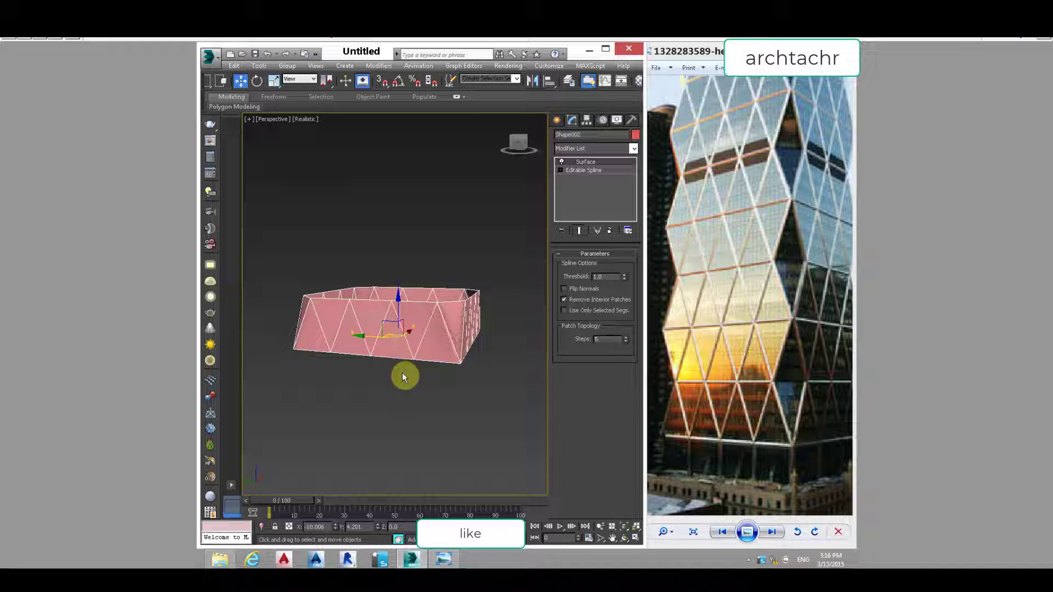
- Turn on Backface Cull in the object properties of the surfaced shape
right_click(409, 314)
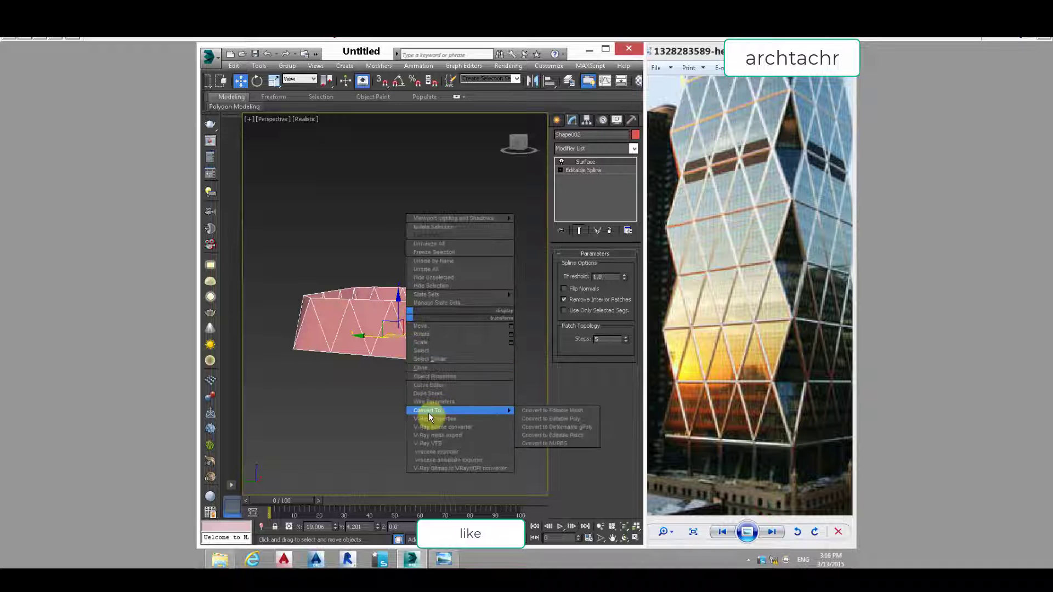
left_click(434, 378)
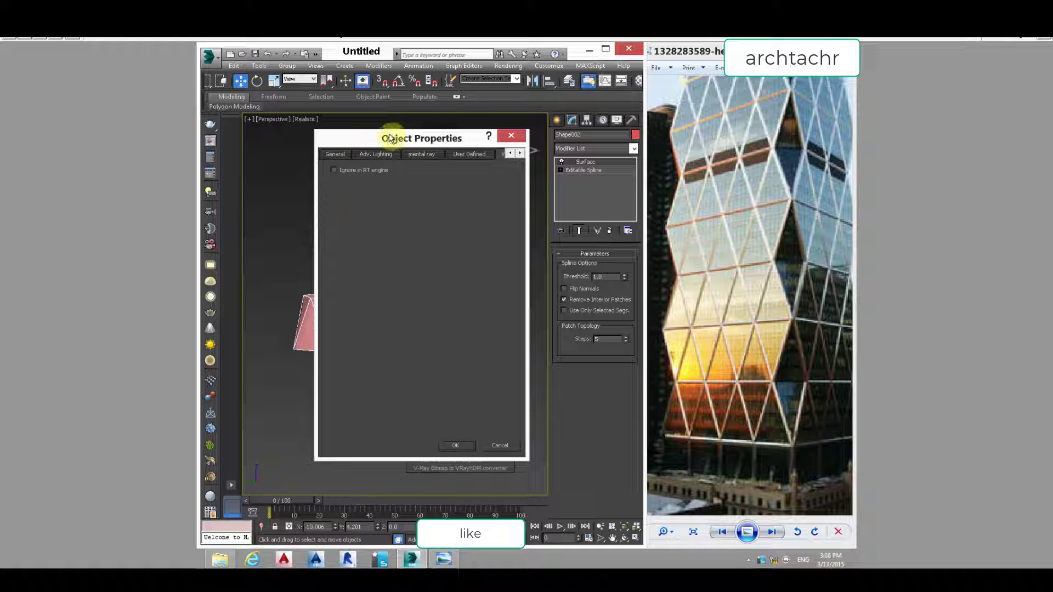
left_click_drag(392, 137, 430, 121)
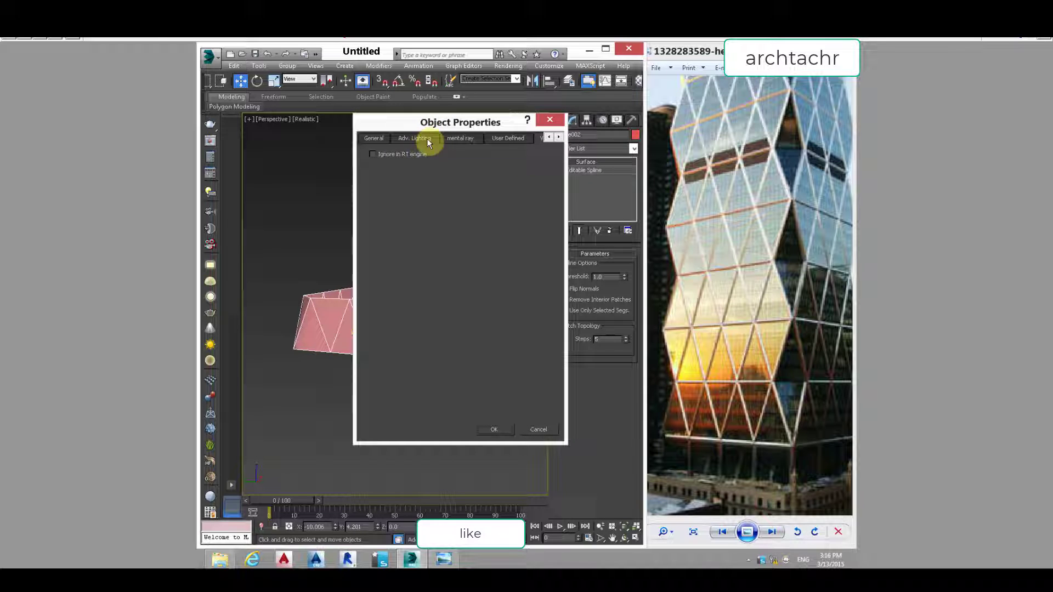
left_click(371, 138)
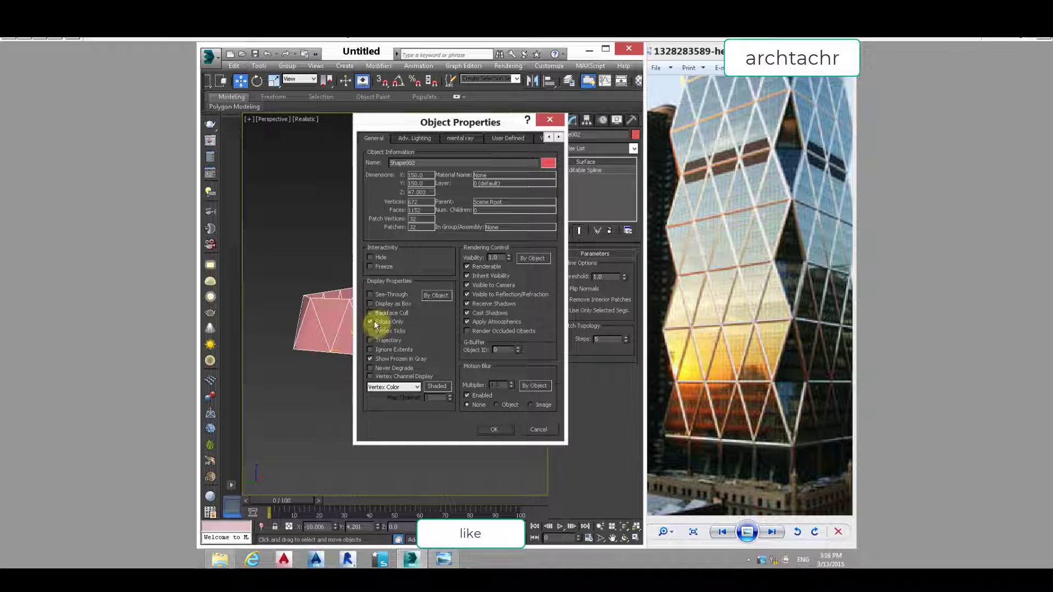
left_click(486, 429)
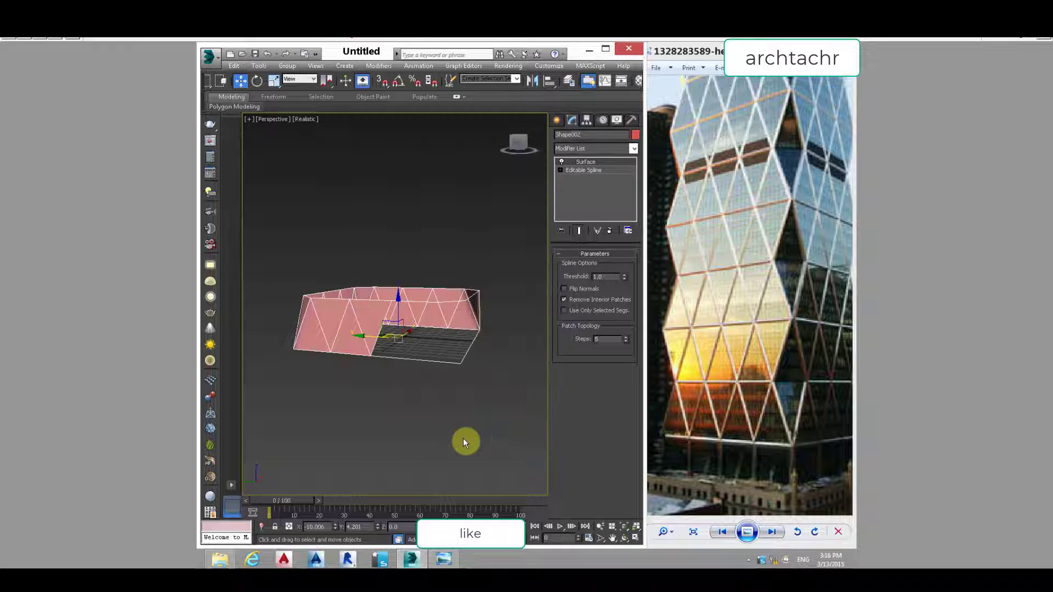
middle_click_drag(432, 382, 360, 343, "alt")
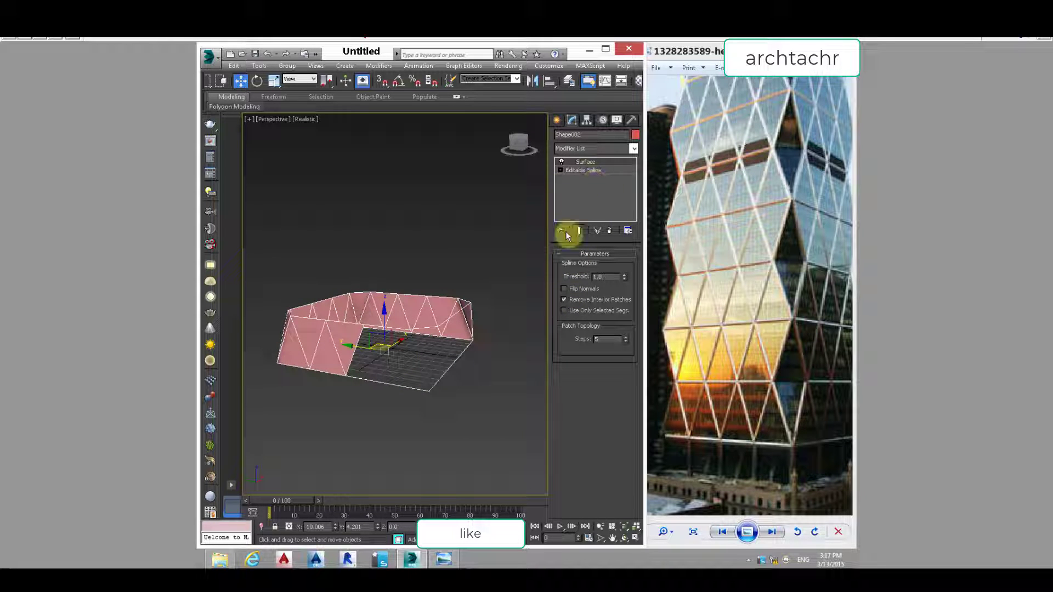
- Try collapsing the shape's modifier stack with the Surface modifier, and undo the collapse
left_click(581, 164)
right_click(579, 173)
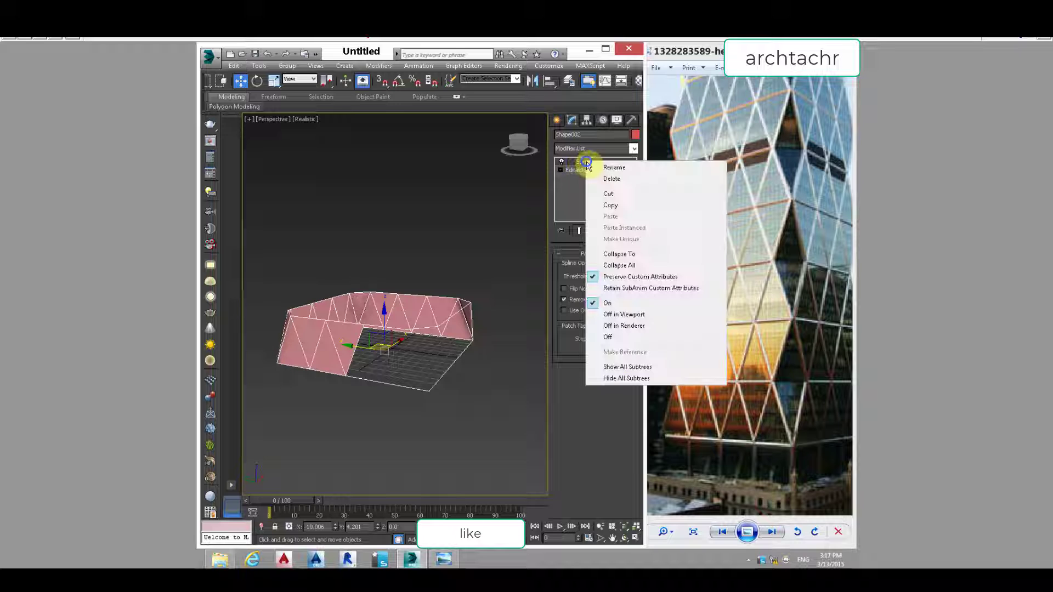
left_click(593, 275)
left_click(469, 333)
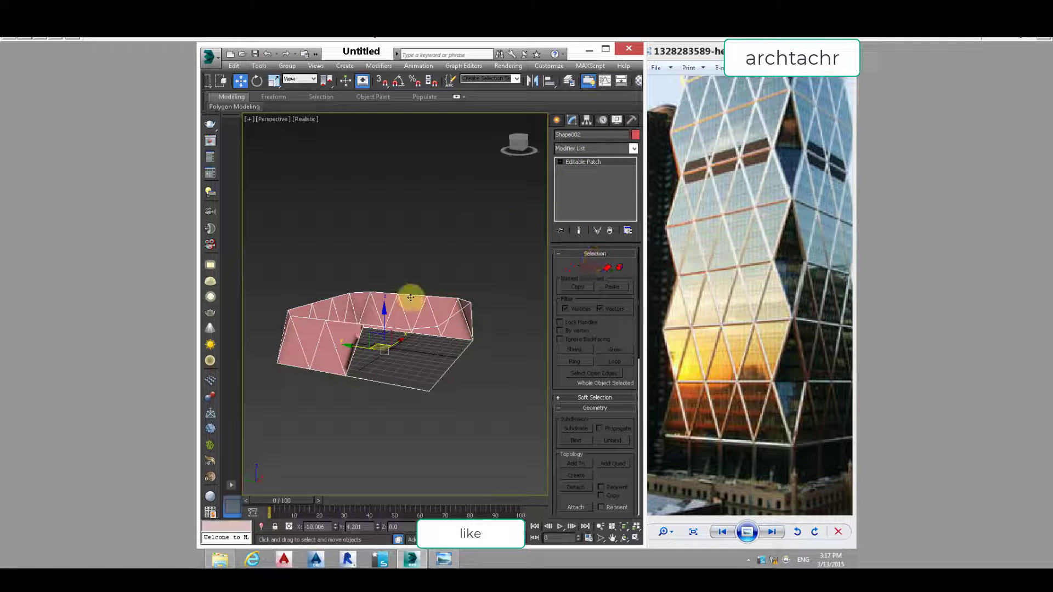
key("ctrl+z")
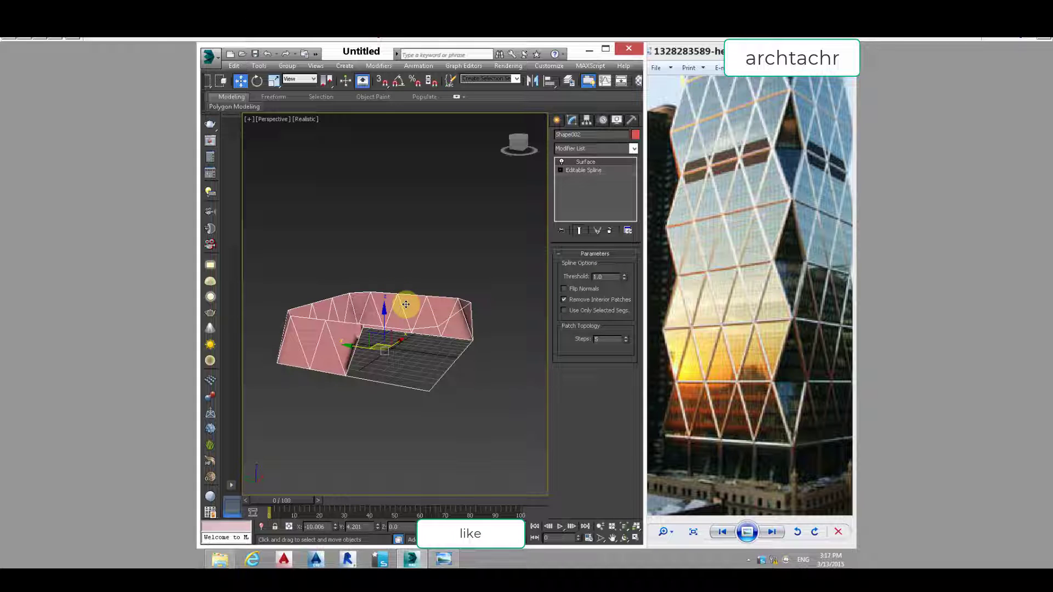
- Try converting the surfaced shape to an Editable Poly, and undo the conversion
right_click(364, 306)
mouse_move(443, 396)
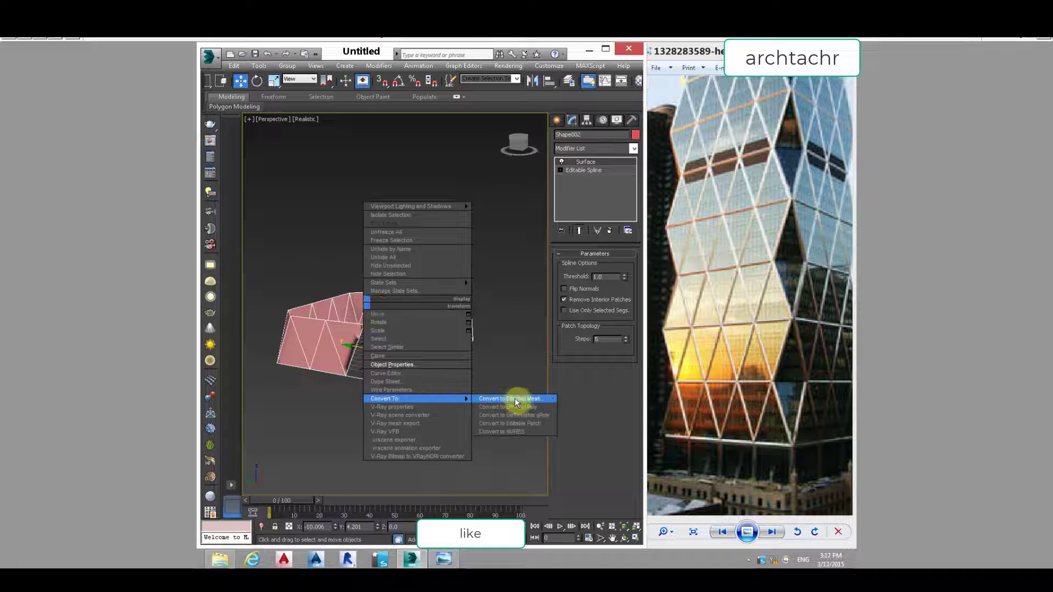
left_click(517, 404)
key("ctrl+z")
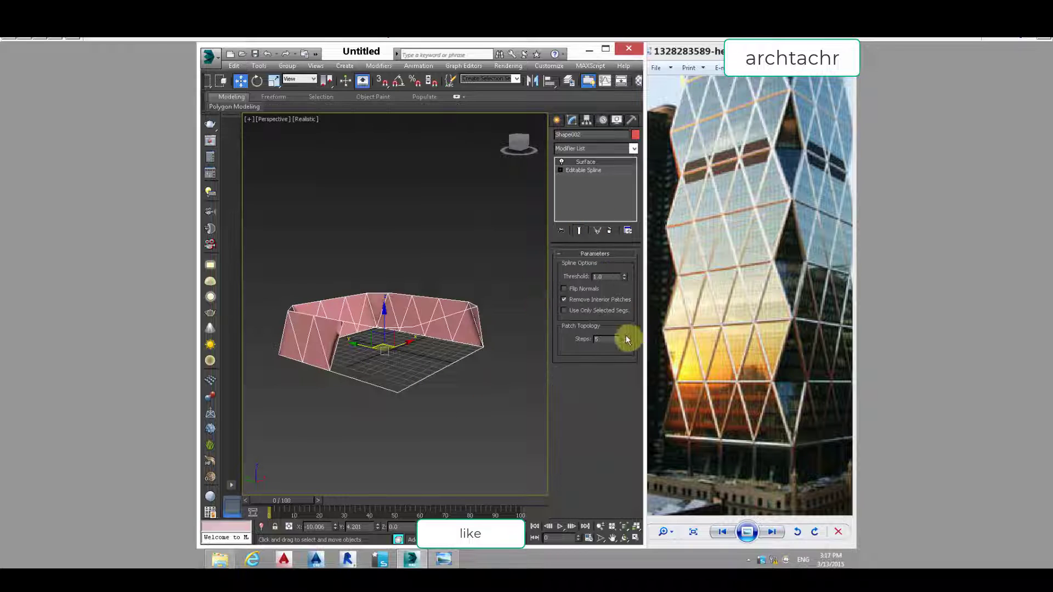
- Lower the Surface modifier's patch topology steps and convert the shape to an Editable Poly
left_click(625, 341)
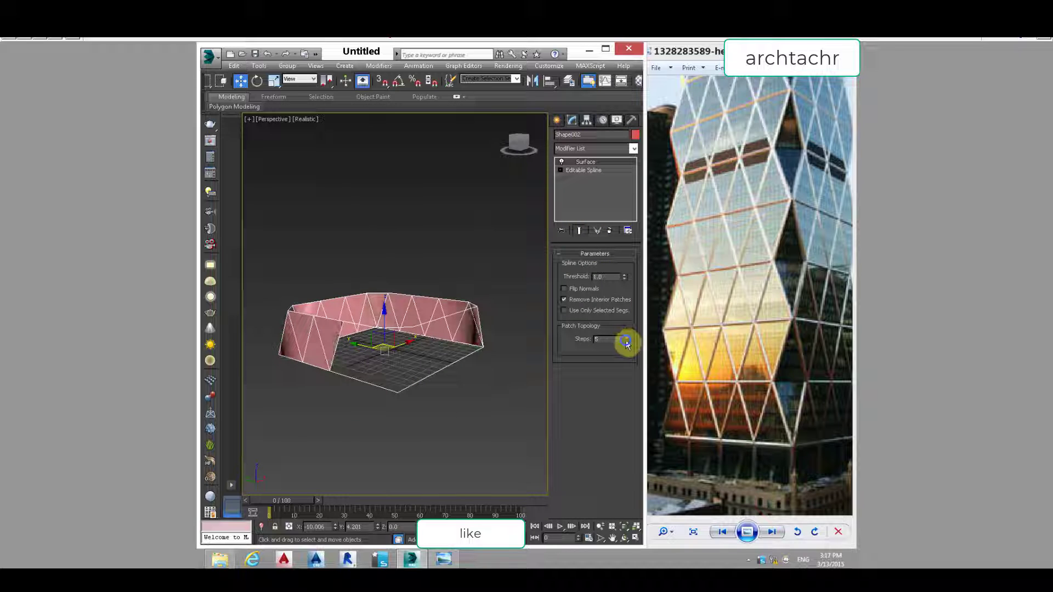
right_click(343, 306)
mouse_move(423, 397)
left_click(496, 409)
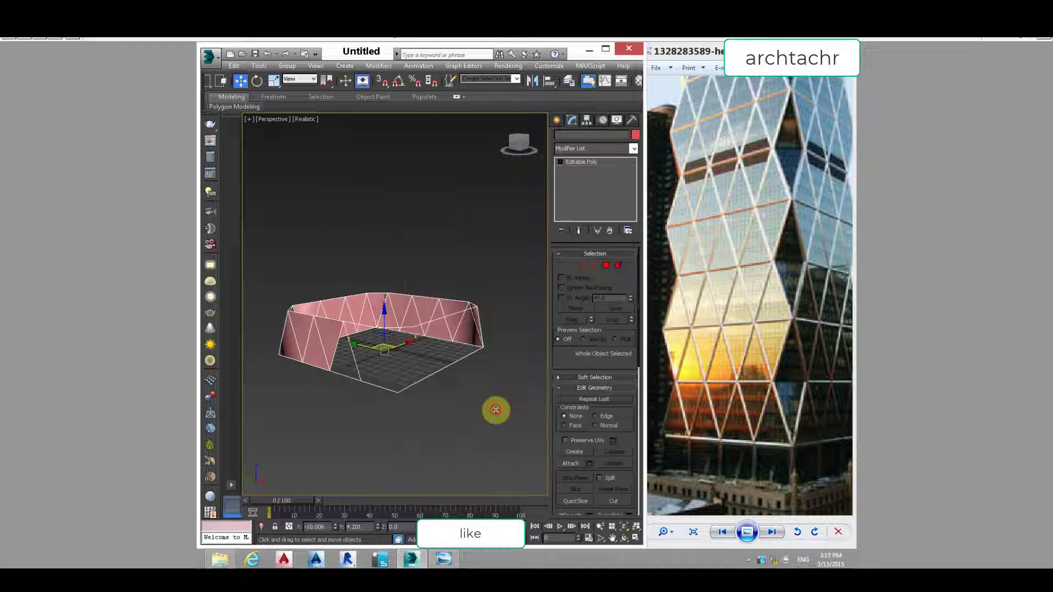
- Select the inward-facing polygons on the first two sides of the band and flip their normals
left_click(607, 266)
middle_click_drag(326, 332, 361, 326, "alt")
left_click(378, 361)
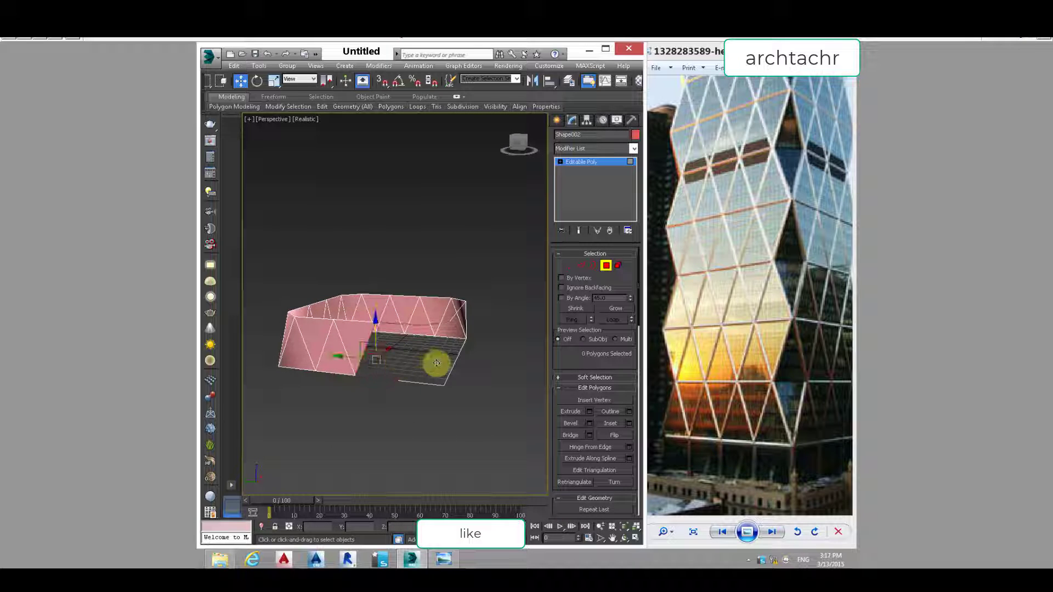
middle_click_drag(411, 363, 345, 371, "alt")
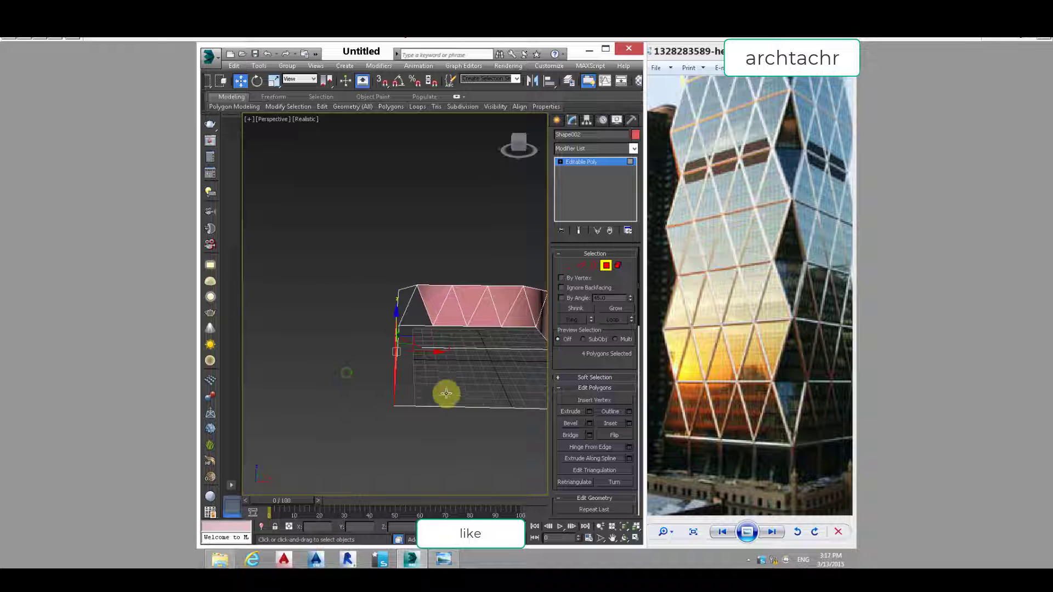
middle_click_drag(517, 384, 411, 354, "alt")
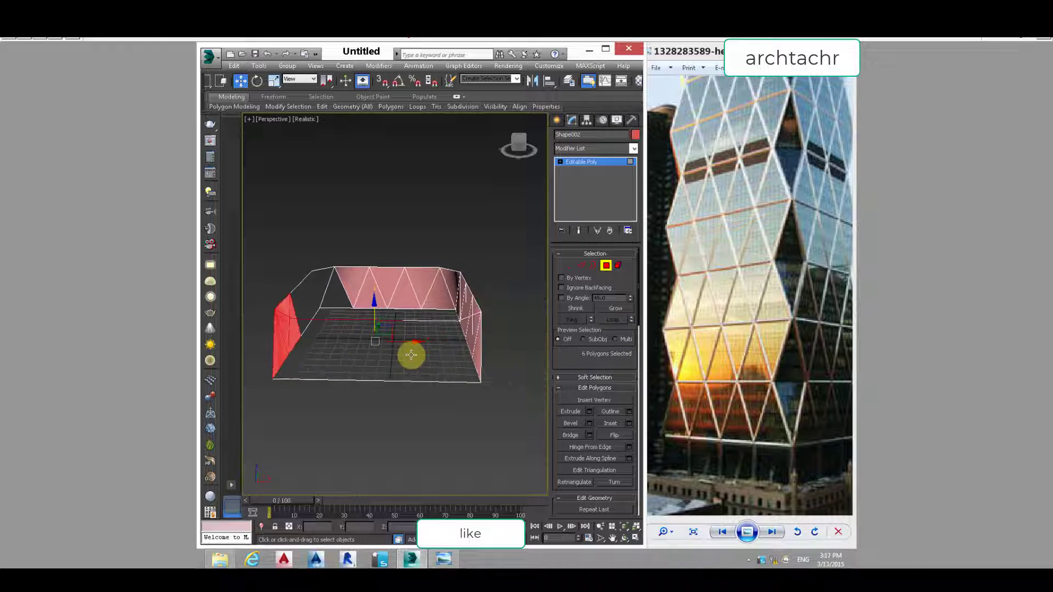
left_click(617, 434)
left_click(302, 364, "ctrl")
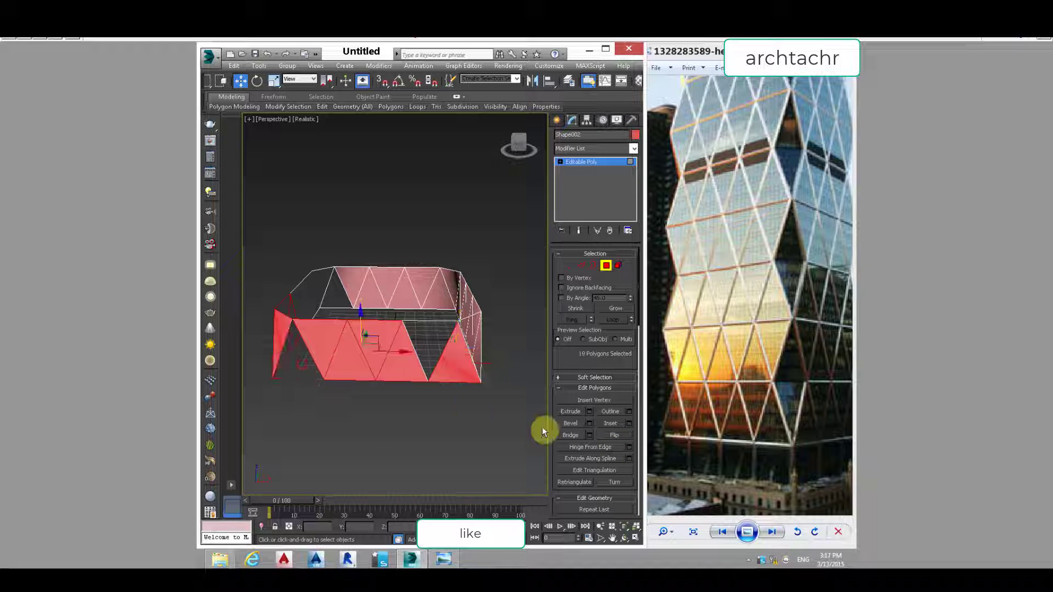
left_click(617, 436)
- Flip the normals of the inward-facing polygons left in the gaps beside the corrected front side
middle_click_drag(458, 395, 398, 393, "alt")
left_click(355, 373)
left_click(477, 377, "ctrl")
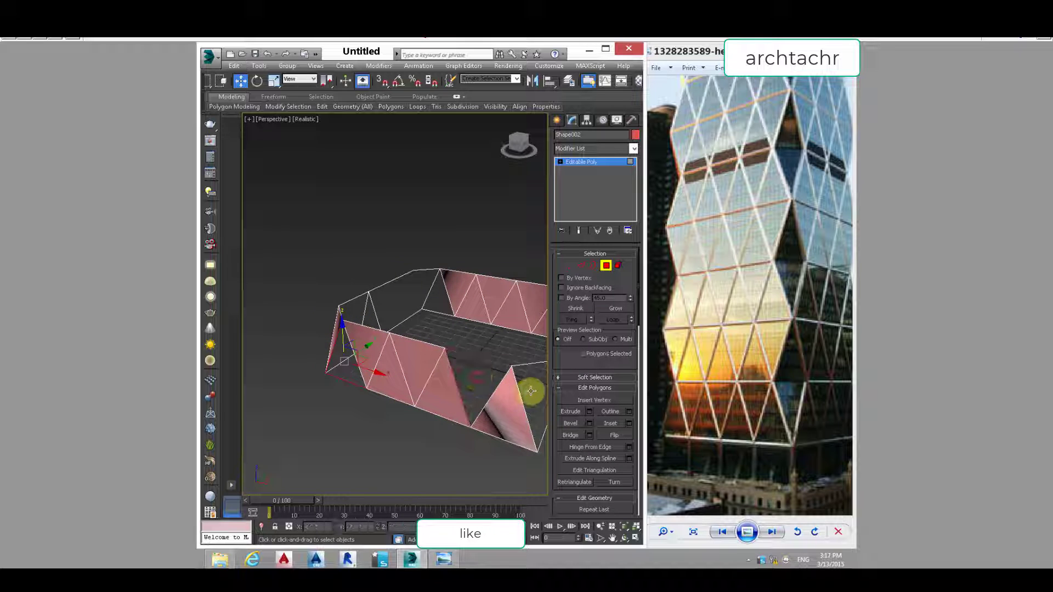
left_click(531, 391, "ctrl")
middle_click_drag(449, 382, 328, 357)
left_click(619, 437)
- Select the six inward-facing polygons along the next open side of the band and flip them outward
middle_click_drag(469, 379, 404, 368, "alt")
left_click(426, 401)
left_click(486, 406, "ctrl")
left_click(406, 421, "ctrl")
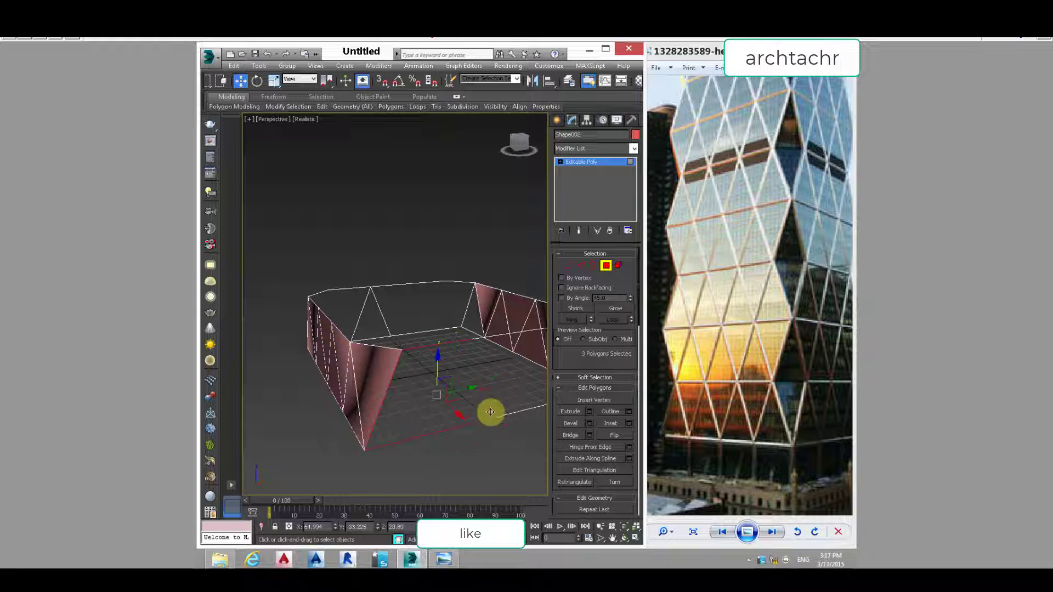
left_click(525, 385, "ctrl")
left_click(488, 363, "ctrl")
middle_click_drag(474, 379, 333, 391)
scroll(461, 376, "down", 3)
left_click(613, 435)
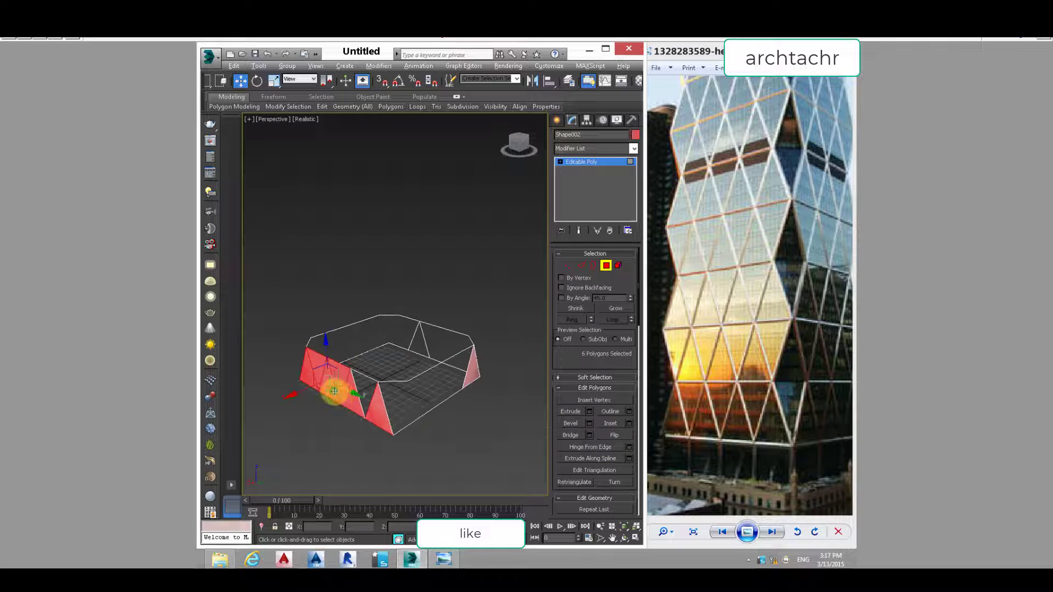
- Select the inward-facing polygons around the adjacent corner and along the last open side, and flip their normals
left_click(366, 387)
left_click(400, 398, "ctrl")
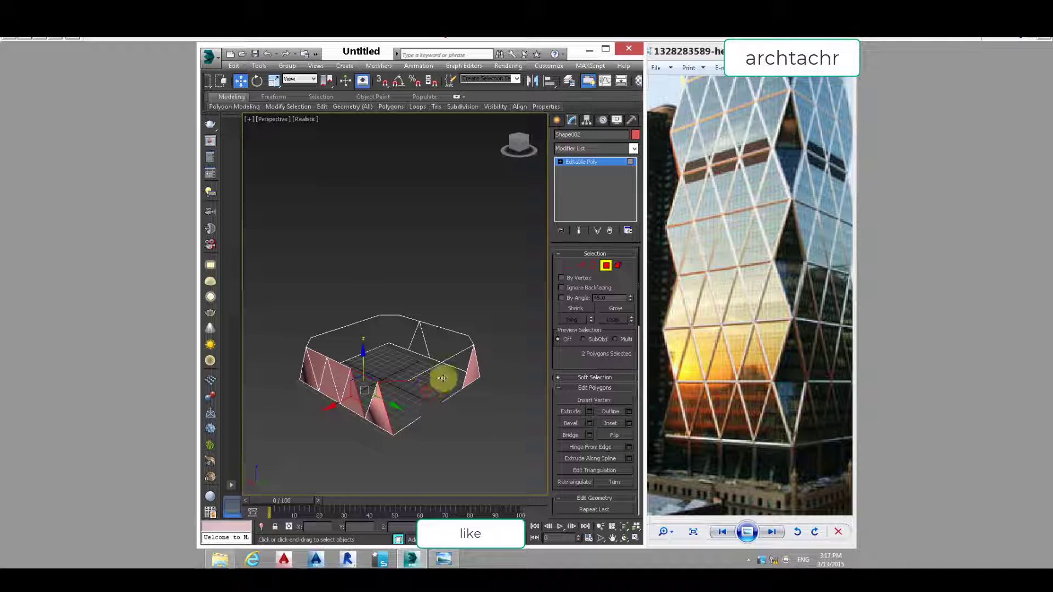
left_click(461, 364, "ctrl")
left_click(406, 416, "ctrl")
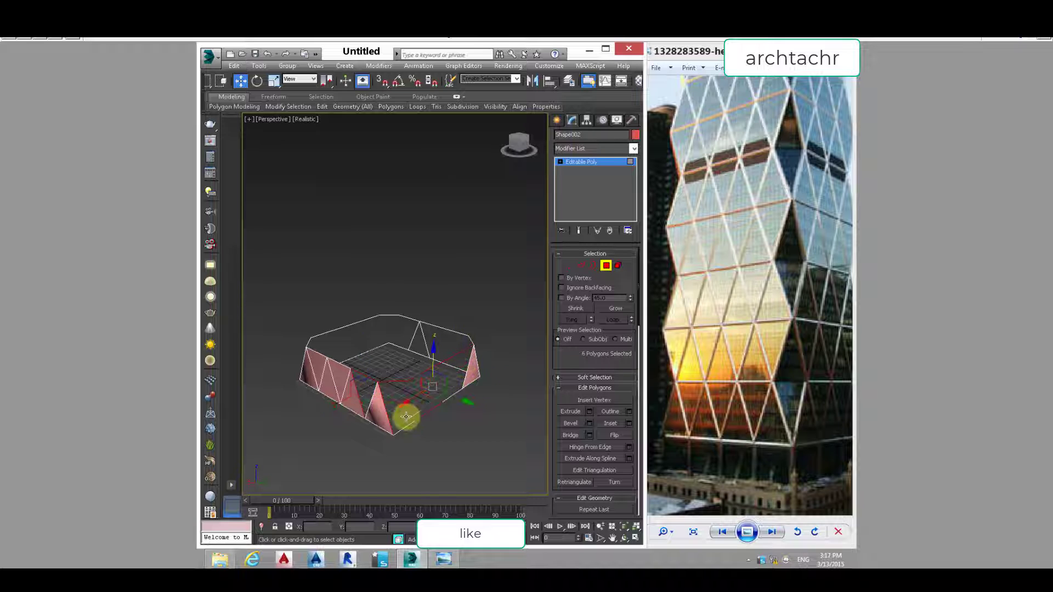
left_click(404, 424, "ctrl")
left_click(616, 436)
- Flip the single remaining inward-facing triangle and check the band from all sides for missing faces
middle_click_drag(489, 417, 416, 399, "alt")
left_click(468, 406)
middle_click_drag(486, 409, 420, 404, "alt")
middle_click_drag(523, 399, 307, 366)
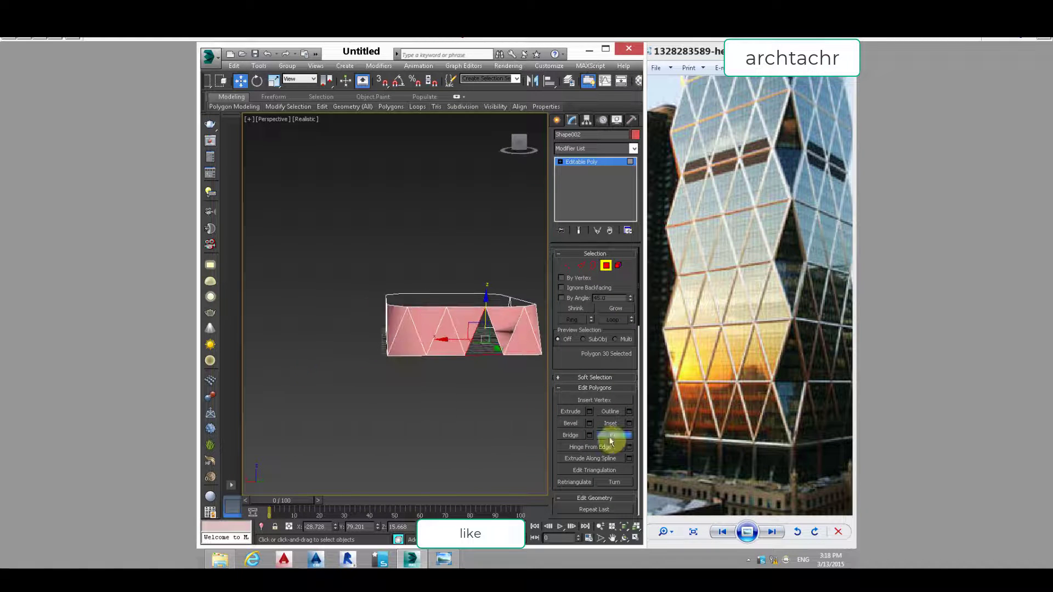
left_click(610, 438)
middle_click_drag(488, 397, 386, 395)
middle_click_drag(419, 395, 351, 392, "alt")
middle_click_drag(532, 398, 391, 378, "alt")
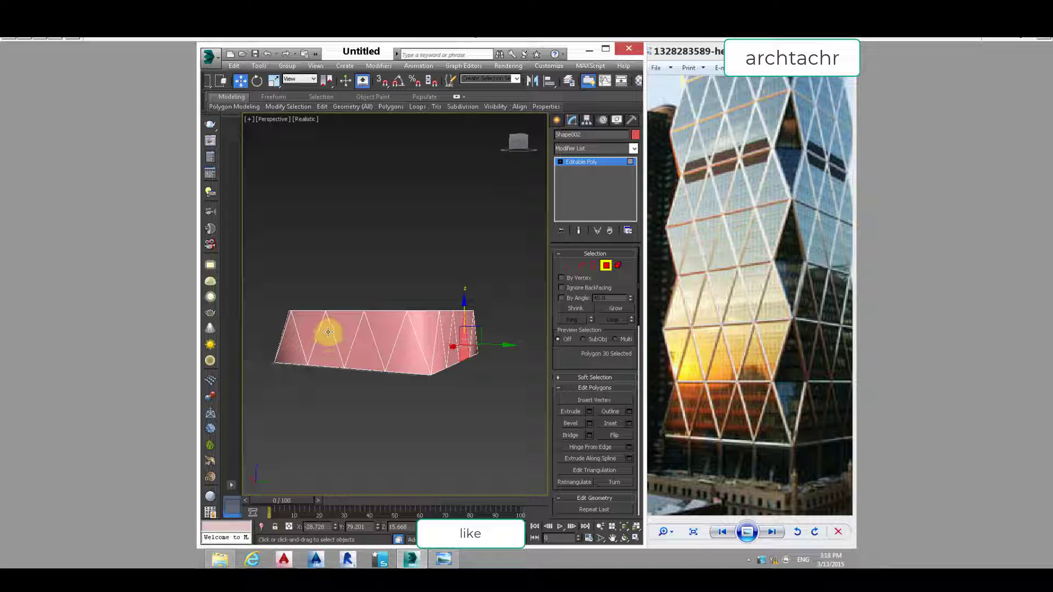
- Turn off Backface Cull in the band's object properties
right_click(347, 326)
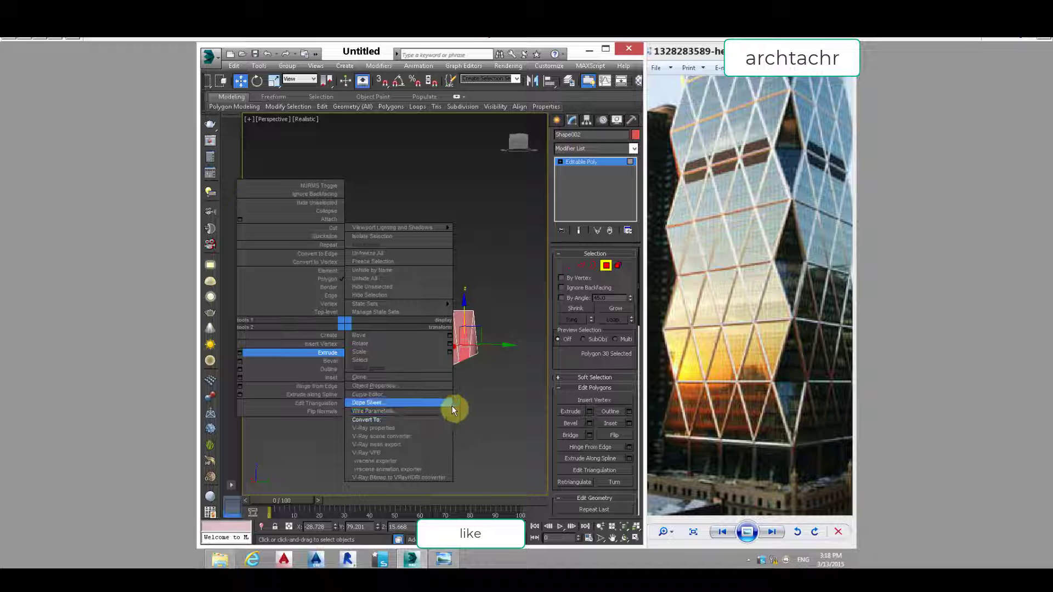
mouse_move(426, 422)
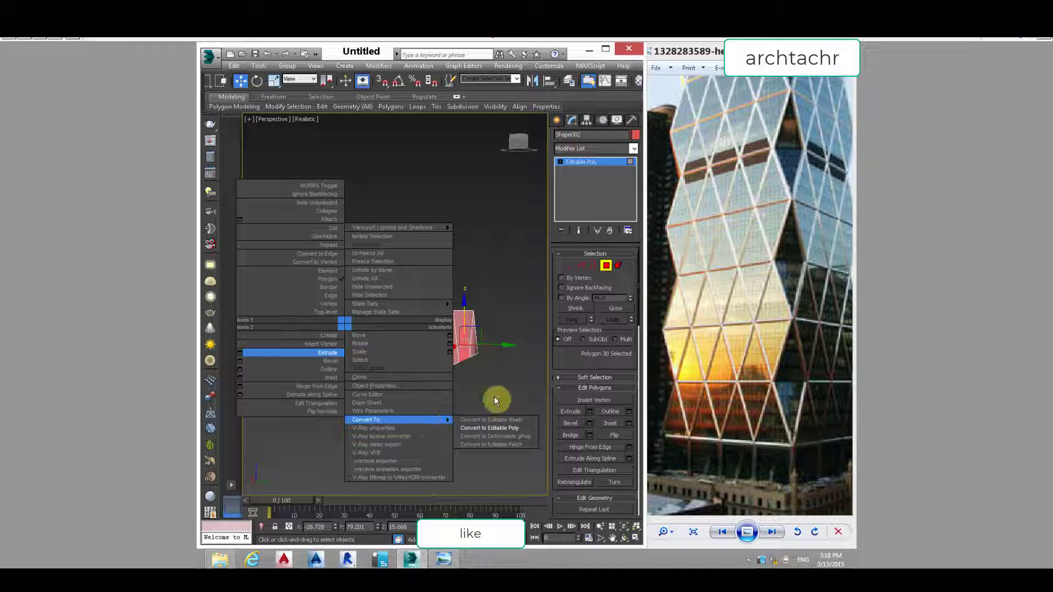
middle_click_drag(494, 395, 397, 390, "alt")
right_click(397, 389)
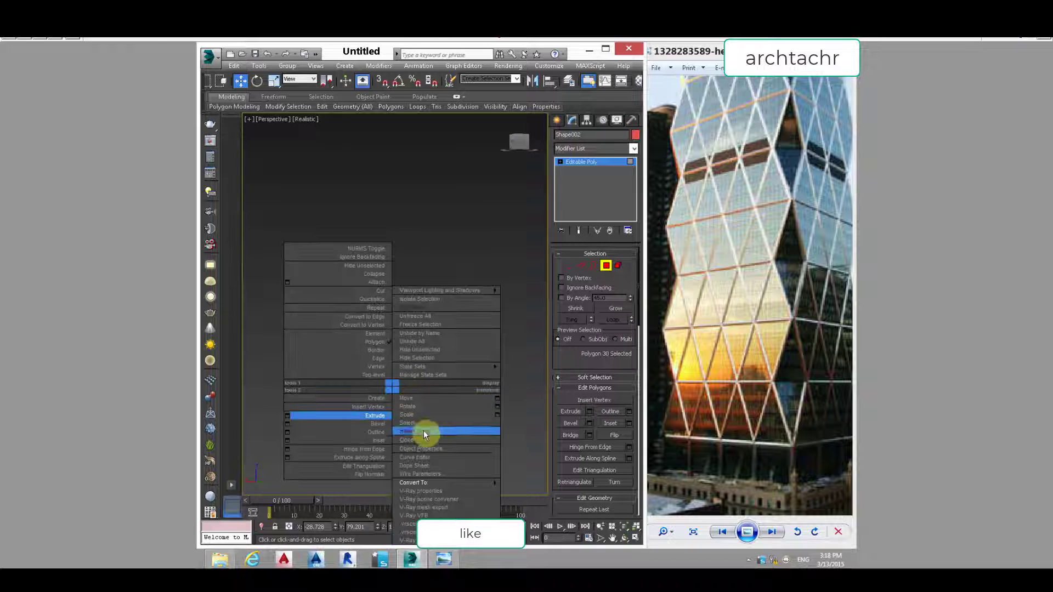
left_click(424, 448)
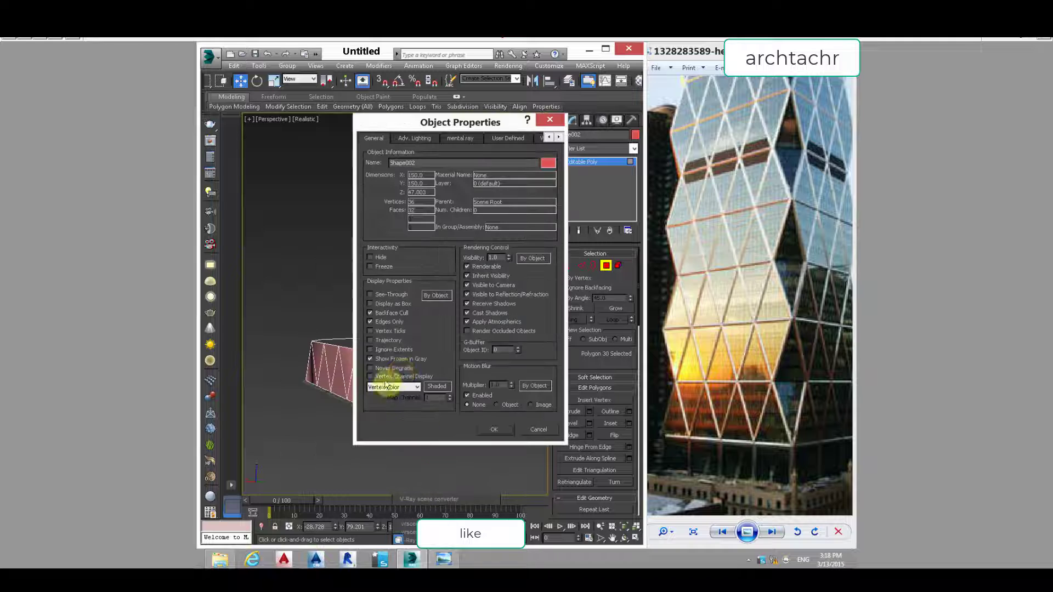
left_click(382, 314)
left_click(500, 431)
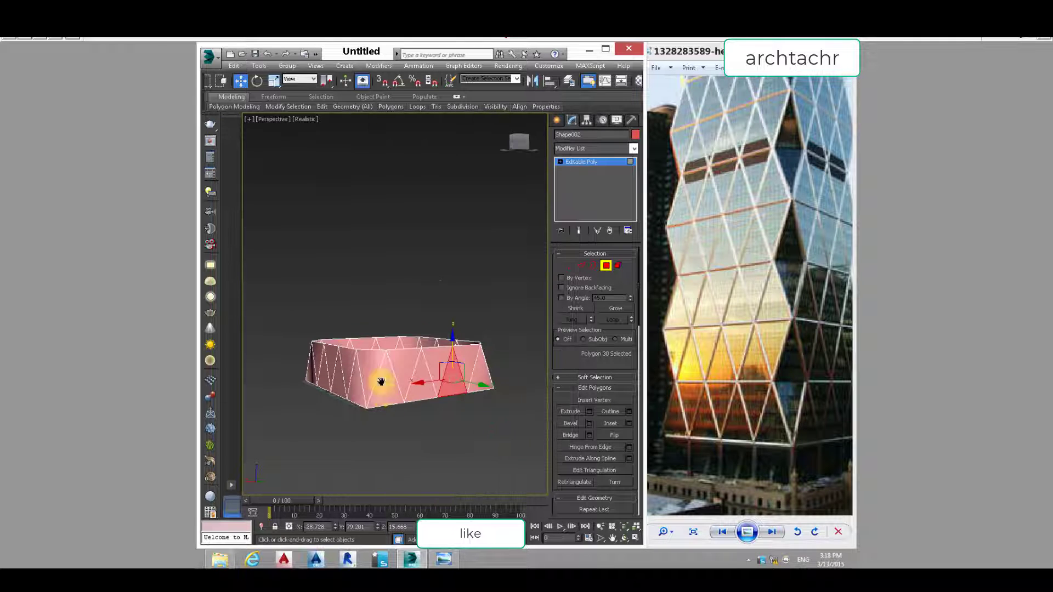
- Select all polygons of the band and auto-smooth them with a threshold of 0 for sharp facets
middle_click_drag(381, 376, 401, 367, "alt")
left_click_drag(574, 365, 569, 398)
key("ctrl+a")
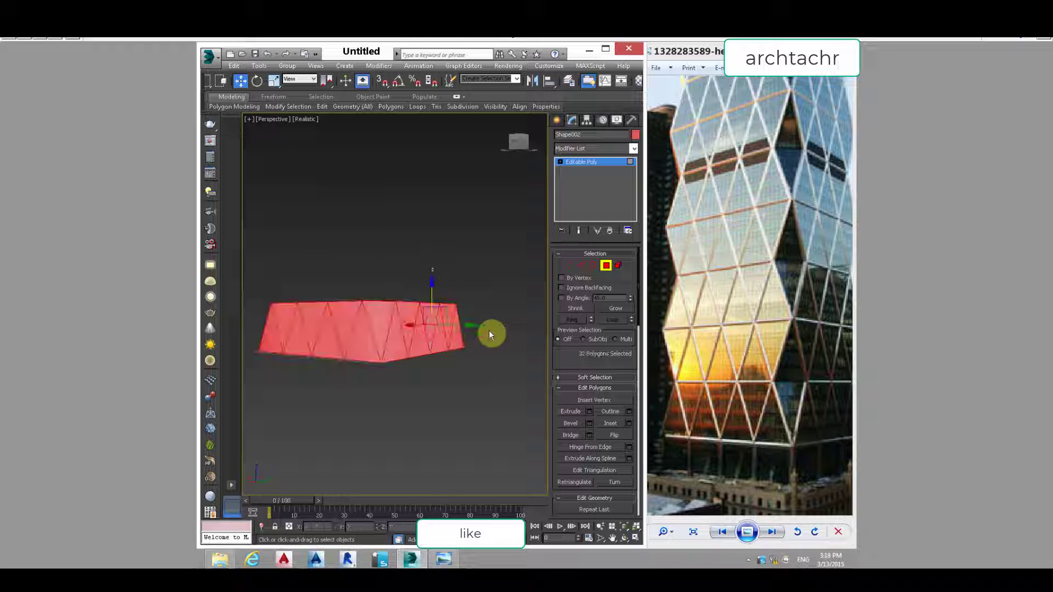
left_click_drag(563, 360, 565, 212)
left_click_drag(562, 443, 560, 380)
scroll(560, 386, "down", 5)
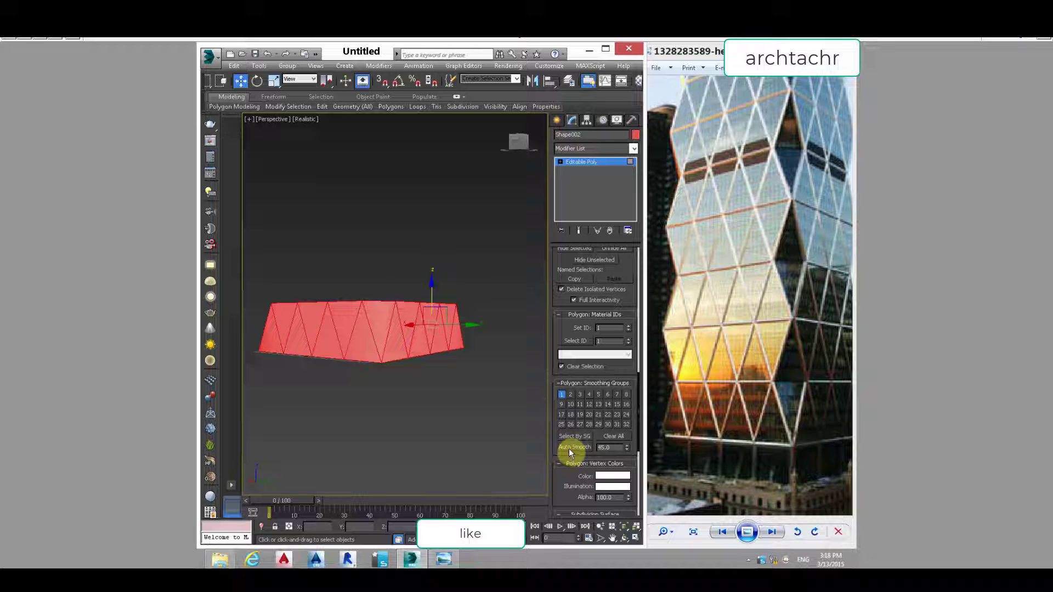
right_click(627, 449)
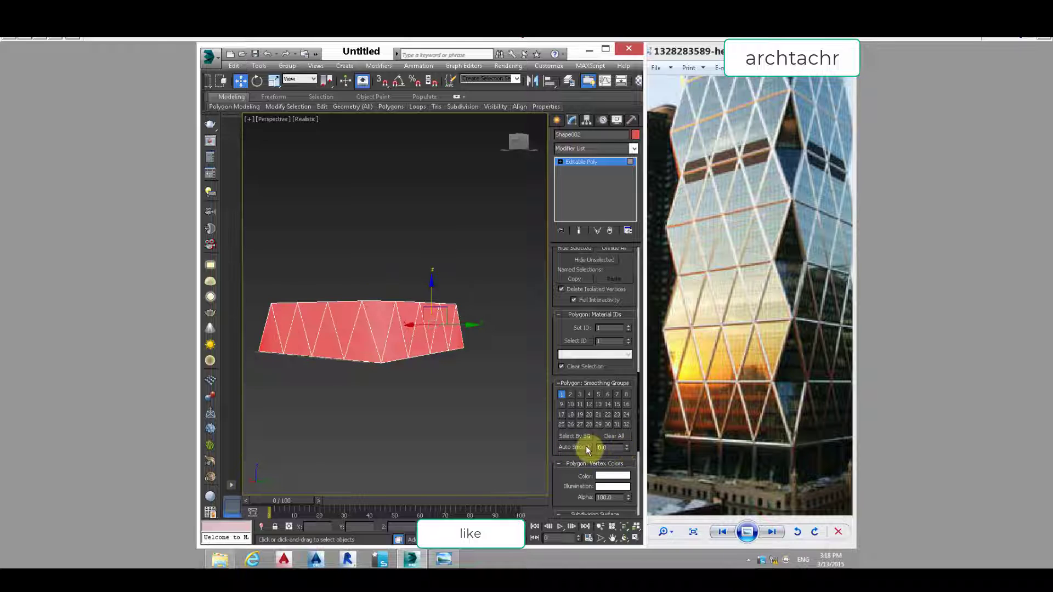
left_click(420, 412)
middle_click_drag(421, 411, 422, 353, "alt")
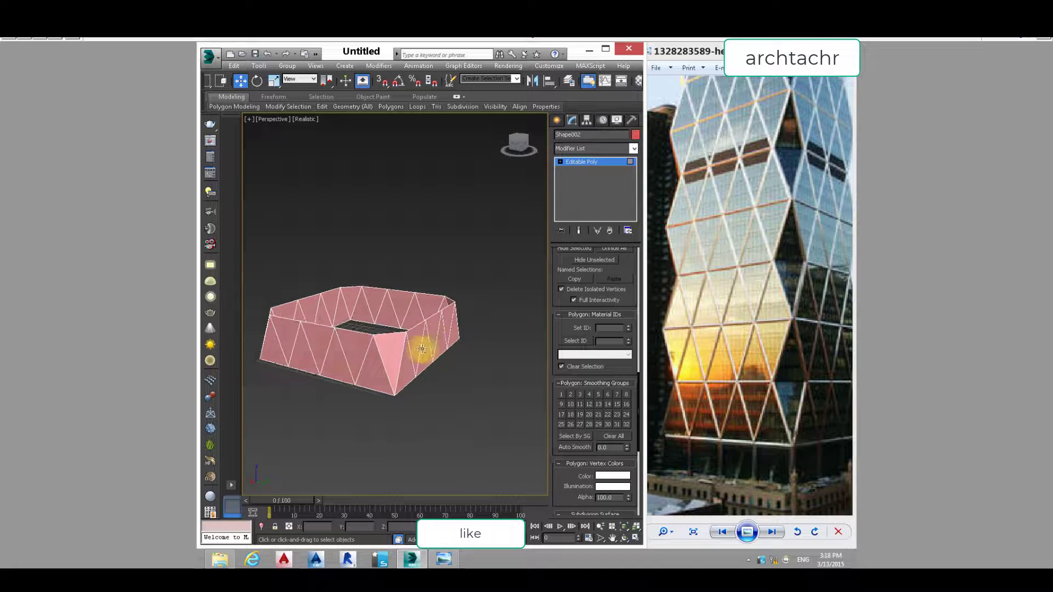
- Select all vertices of the band, weld them with a threshold of 0.1, and return to object level
left_click(425, 360)
left_click_drag(465, 364, 473, 356)
left_click(579, 170)
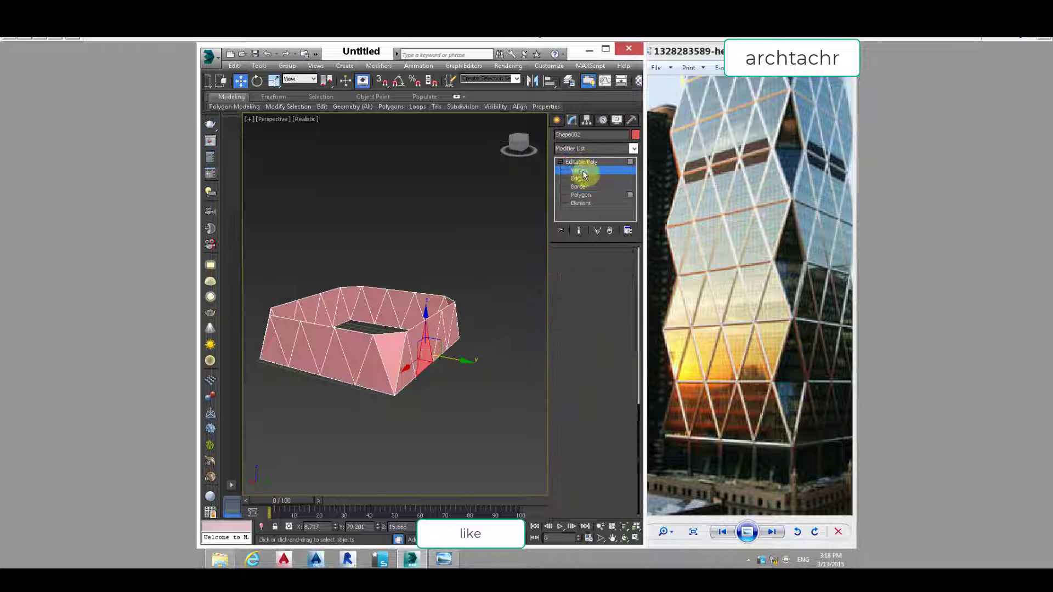
right_click(325, 330)
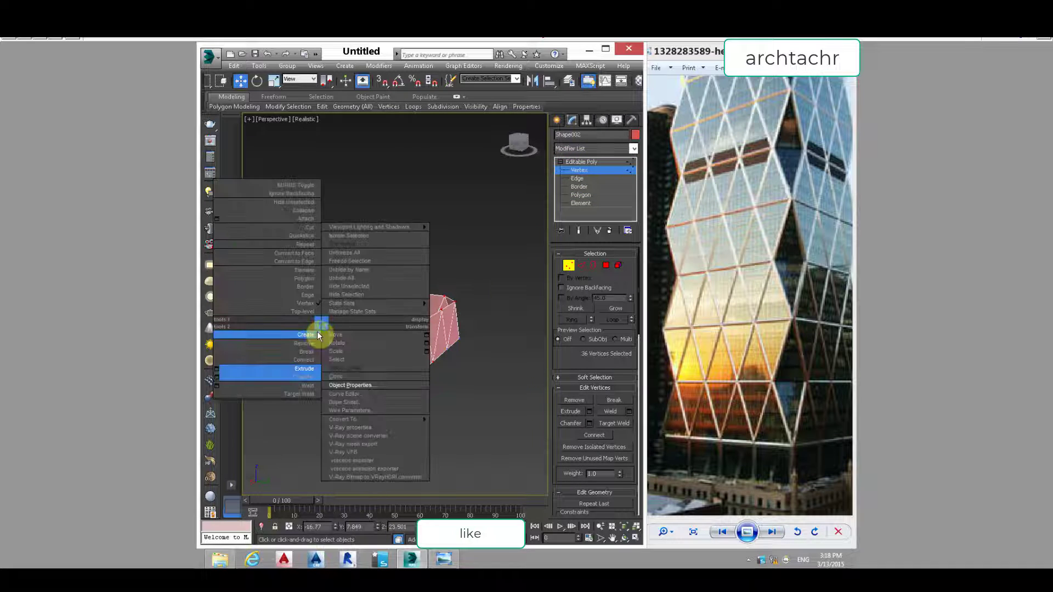
left_click(216, 389)
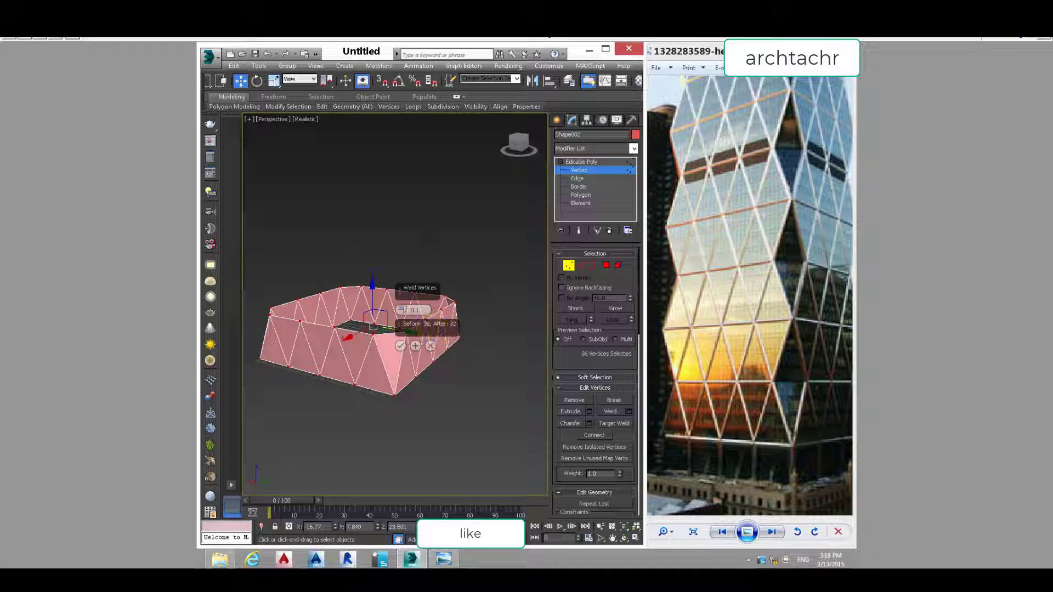
left_click(400, 346)
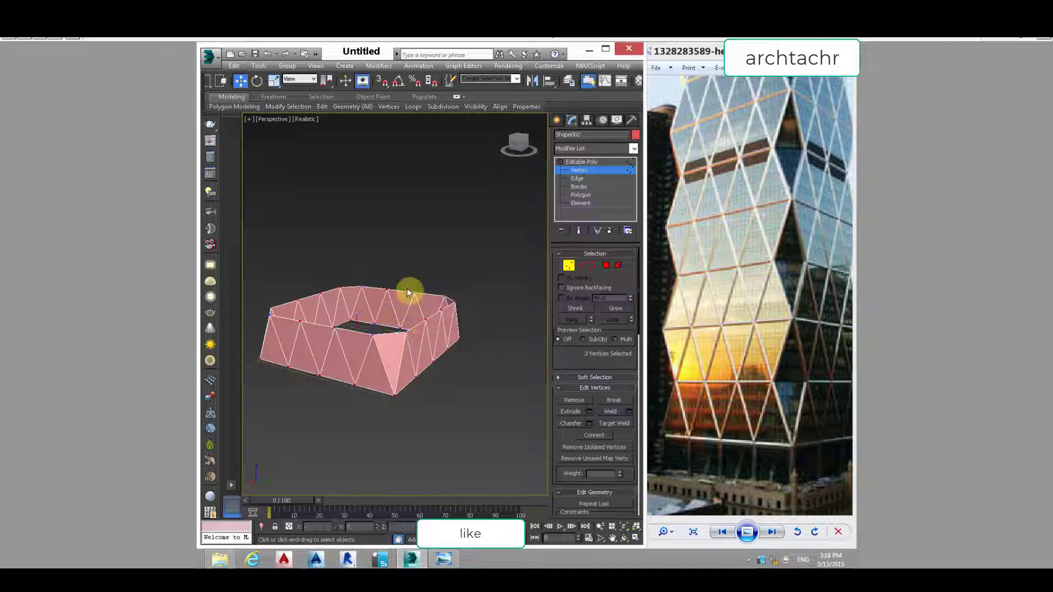
middle_click_drag(407, 288, 383, 363, "alt")
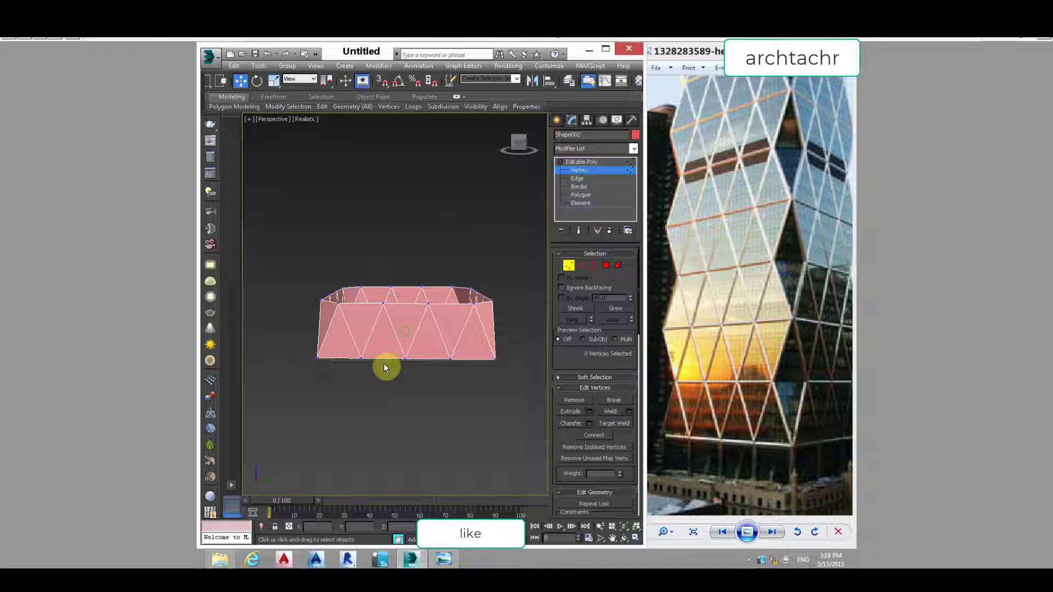
left_click(567, 266)
- Mirror the band about the Z axis as a copy
middle_click_drag(460, 308, 517, 134, "alt")
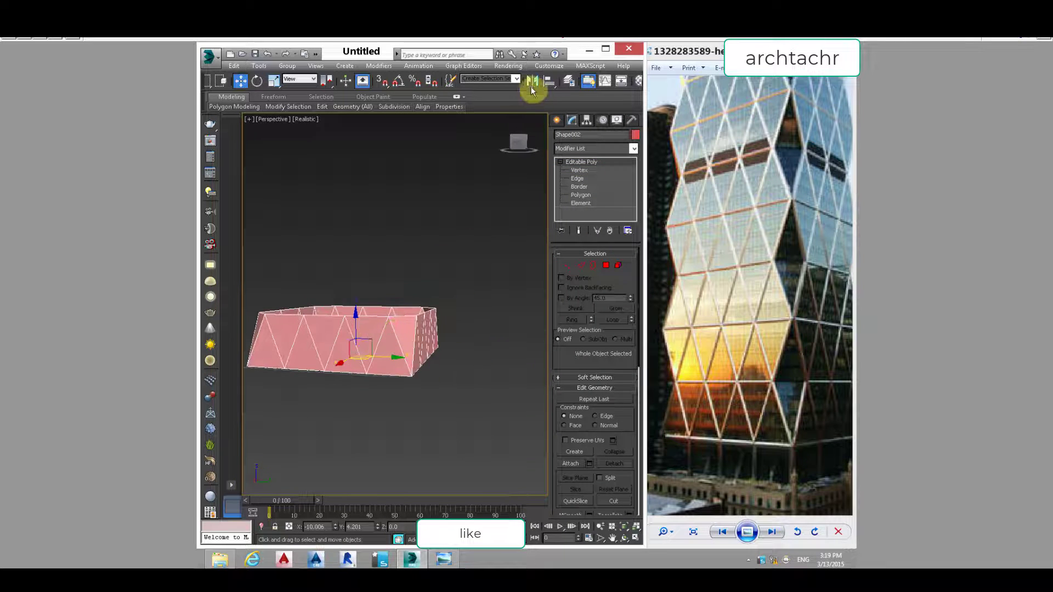
left_click(532, 82)
left_click(400, 262)
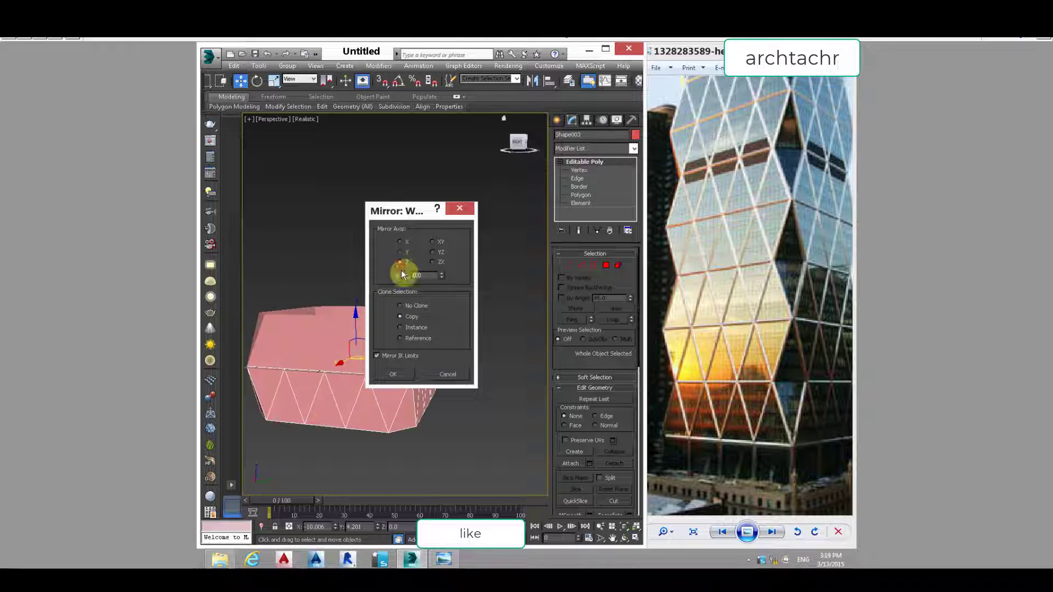
left_click(393, 375)
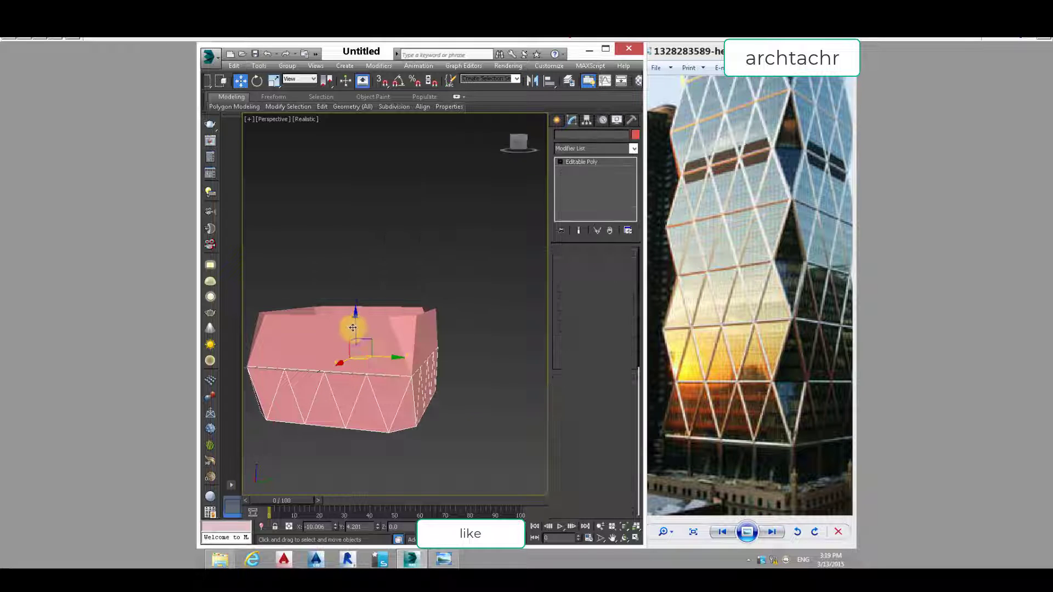
- Raise the mirrored copy above the original band and vertex-snap its bottom corner onto the original's top corner
left_click_drag(352, 305, 355, 234)
middle_click_drag(377, 297, 395, 266)
scroll(395, 267, "up", 4)
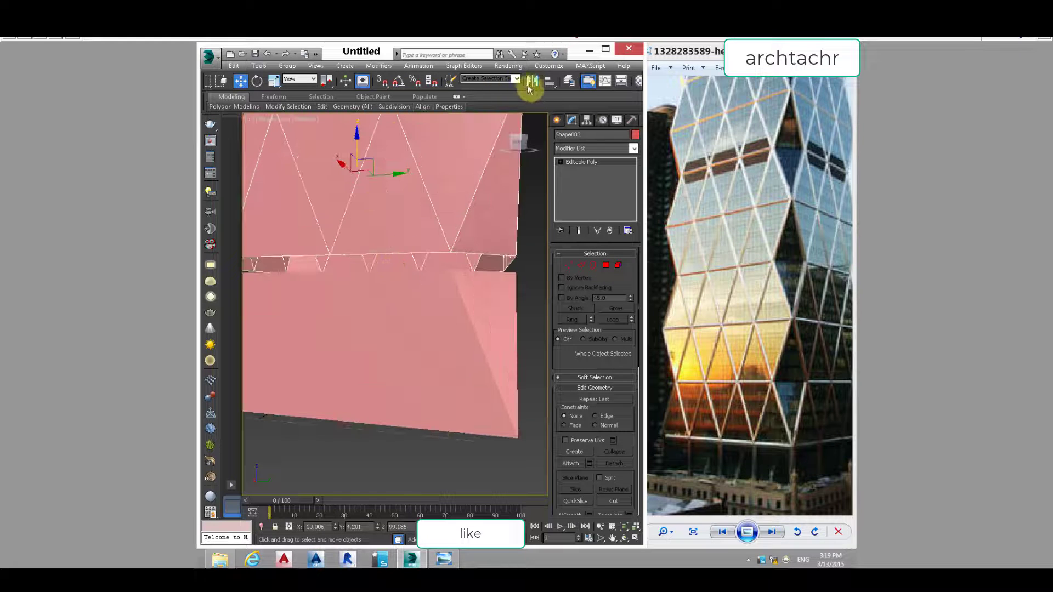
right_click(384, 82)
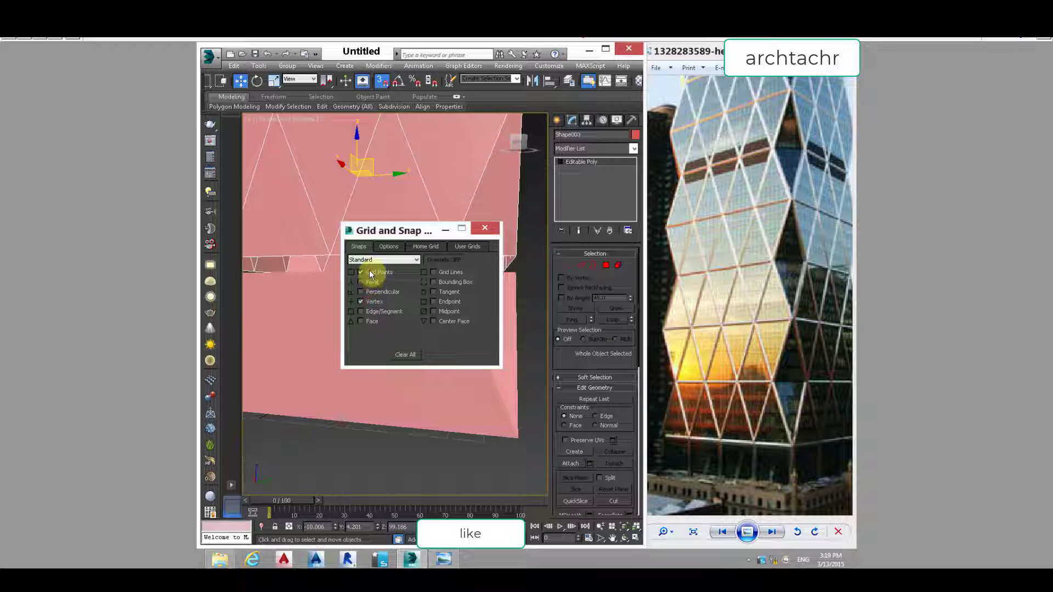
left_click(485, 228)
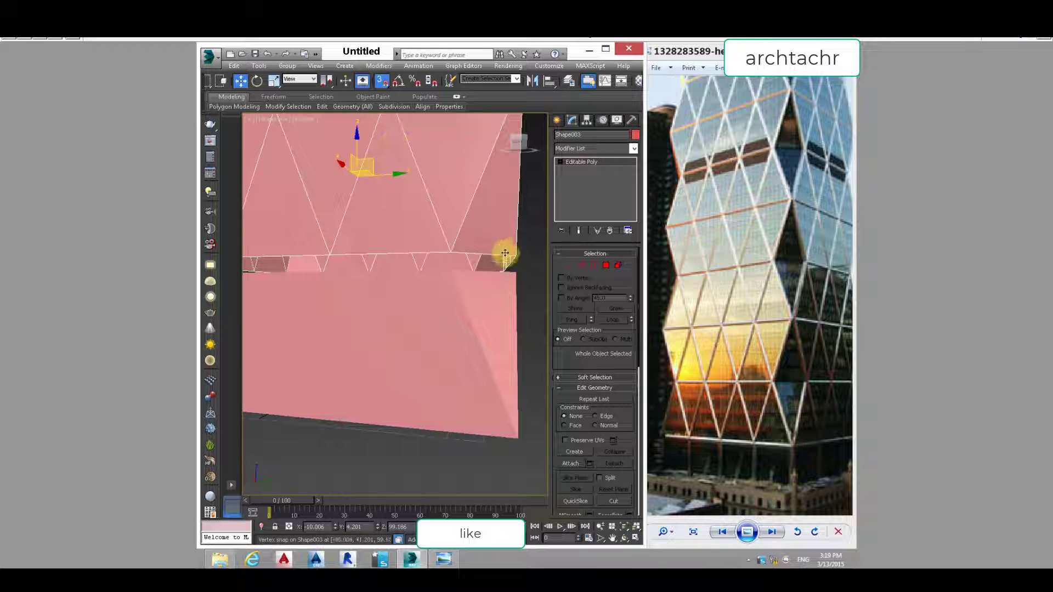
left_click_drag(515, 254, 516, 269)
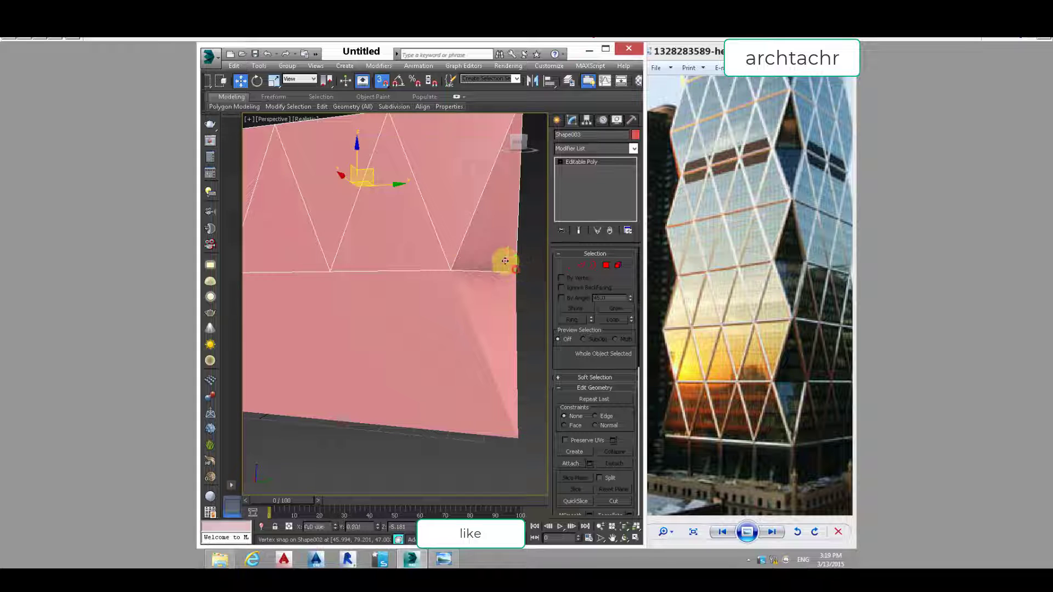
- Attach the original lower band to the mirrored copy and switch to element selection
mouse_move(453, 253)
middle_mouse_down("alt")
mouse_move(422, 270)
mouse_move(443, 261)
middle_mouse_up("alt")
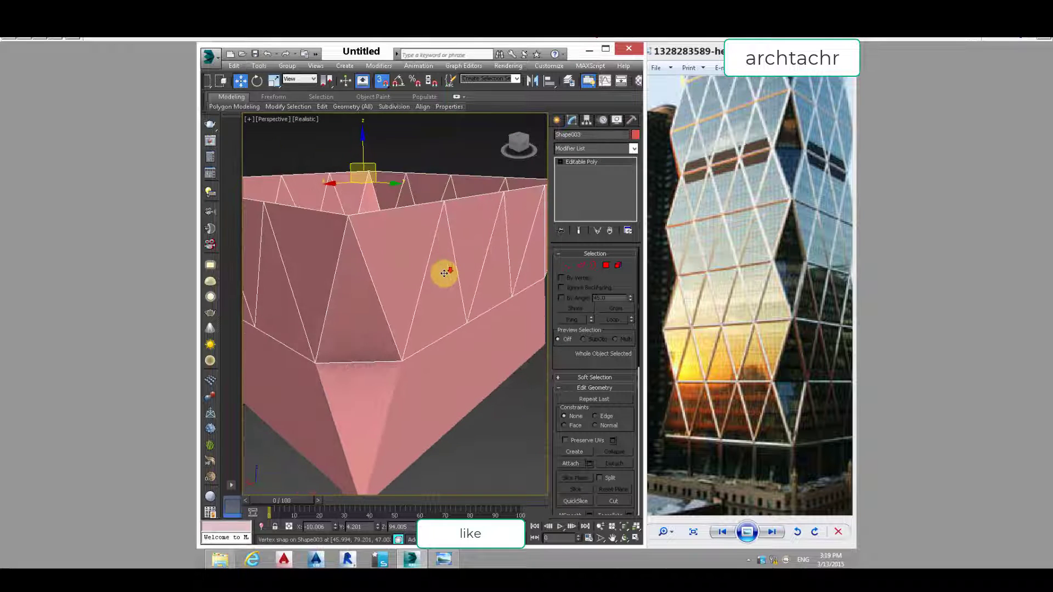
scroll(444, 272, "down", 8)
left_click(454, 290)
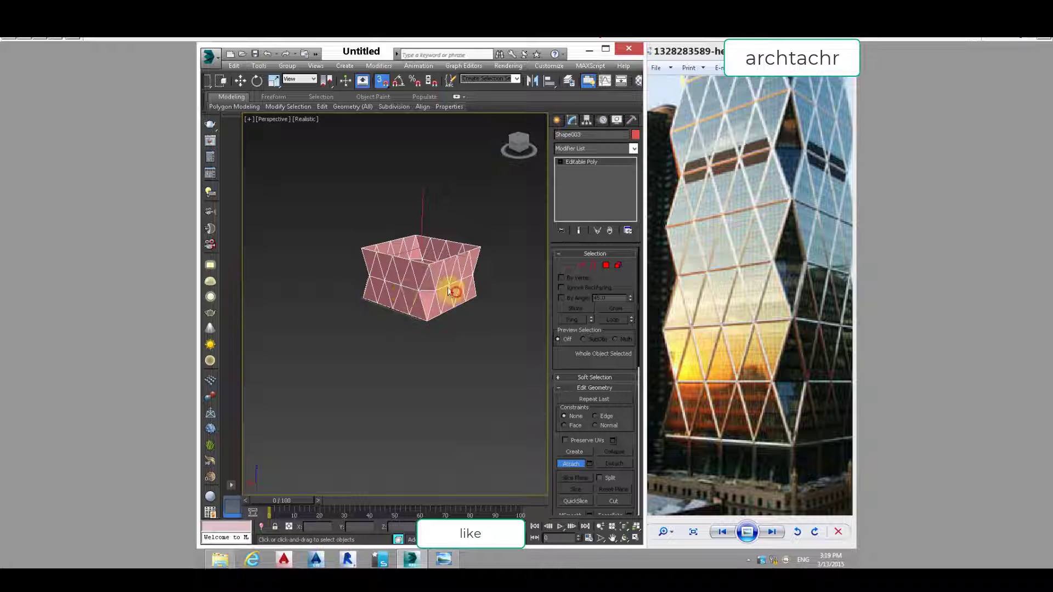
mouse_move(419, 282)
middle_mouse_down()
mouse_move(401, 293)
mouse_move(402, 281)
middle_mouse_up()
left_click(615, 267)
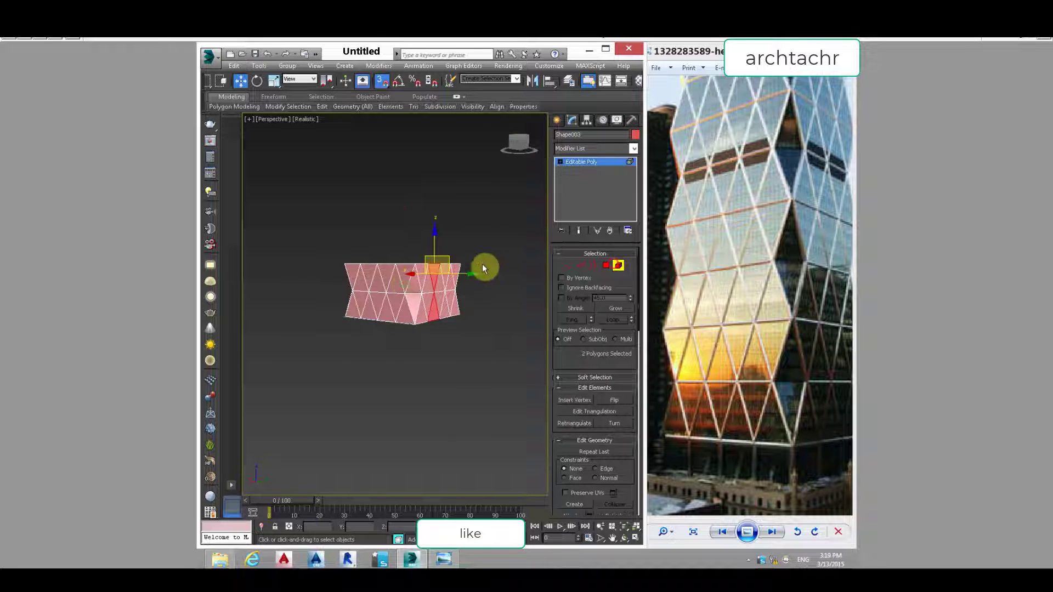
- Check the element selection of the joined bands, clear it, and return to object level
left_click_drag(359, 369, 359, 366)
middle_click_drag(358, 340, 316, 354)
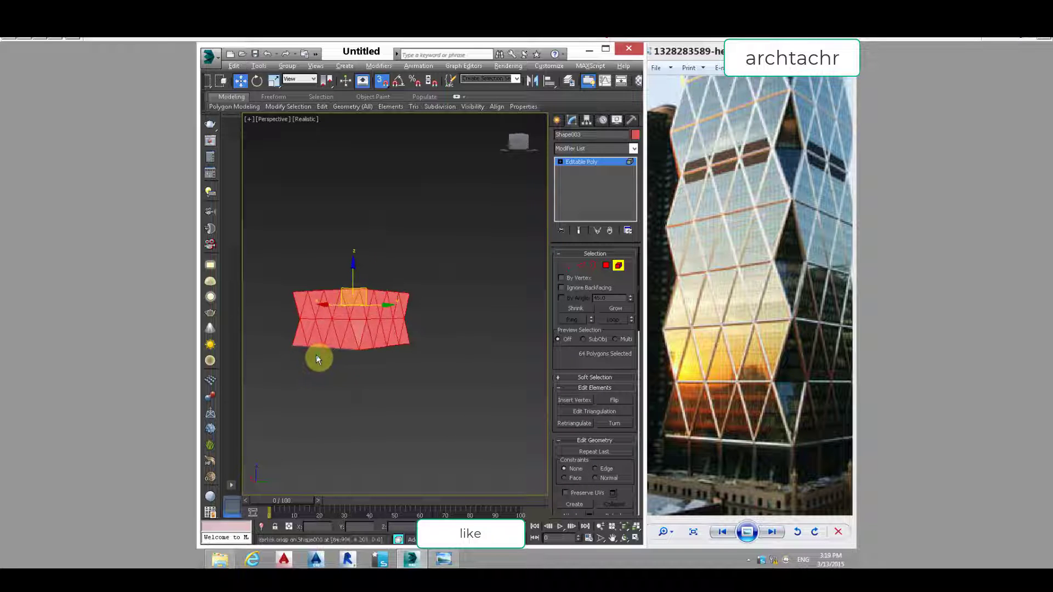
left_click(475, 326)
left_click(618, 266)
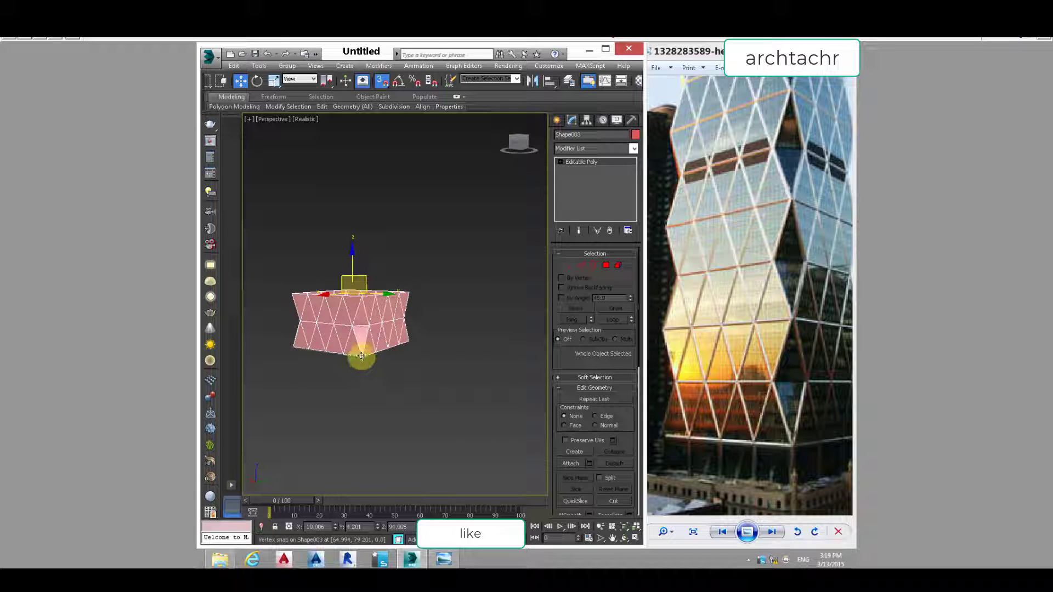
- Clone the double band upward as three stacked copies, vertex-snapping its bottom corner onto its top corner
mouse_move(361, 360)
left_mouse_down("shift")
mouse_move(358, 297)
mouse_move(351, 305)
left_mouse_up("shift")
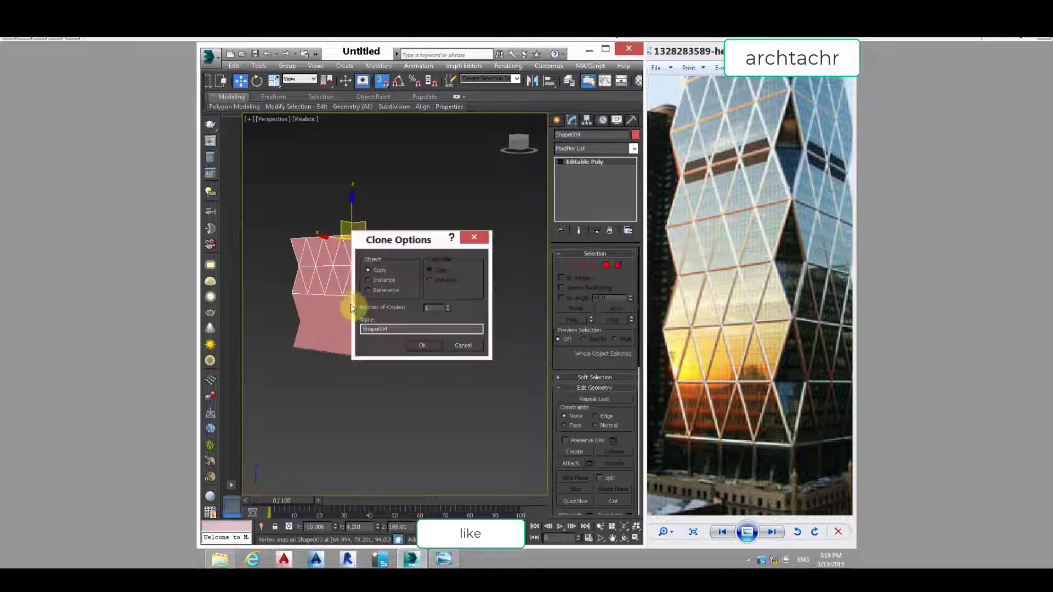
left_click(773, 231)
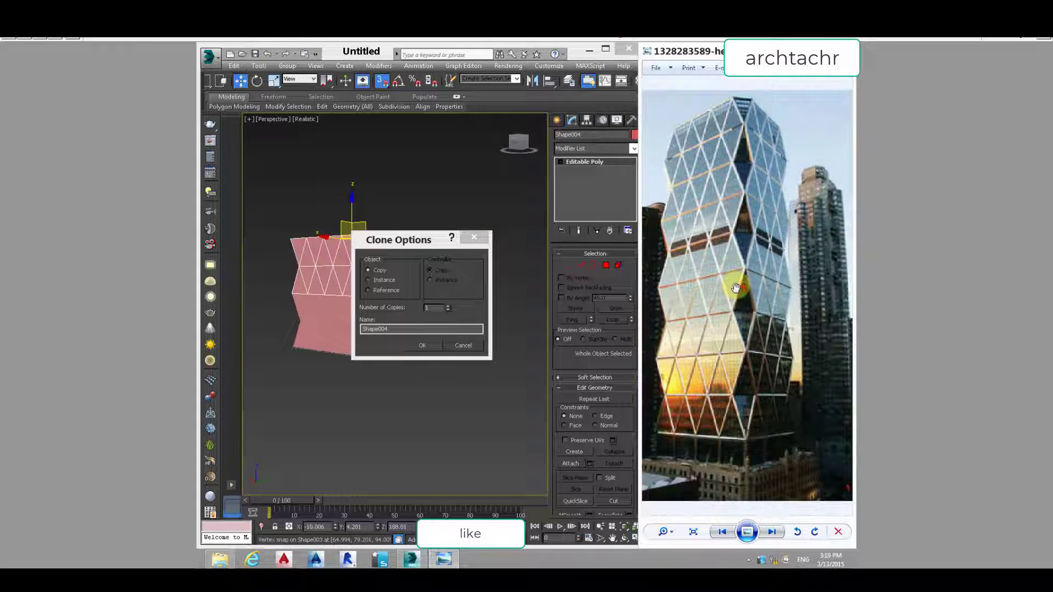
left_click(448, 312)
left_click(422, 345)
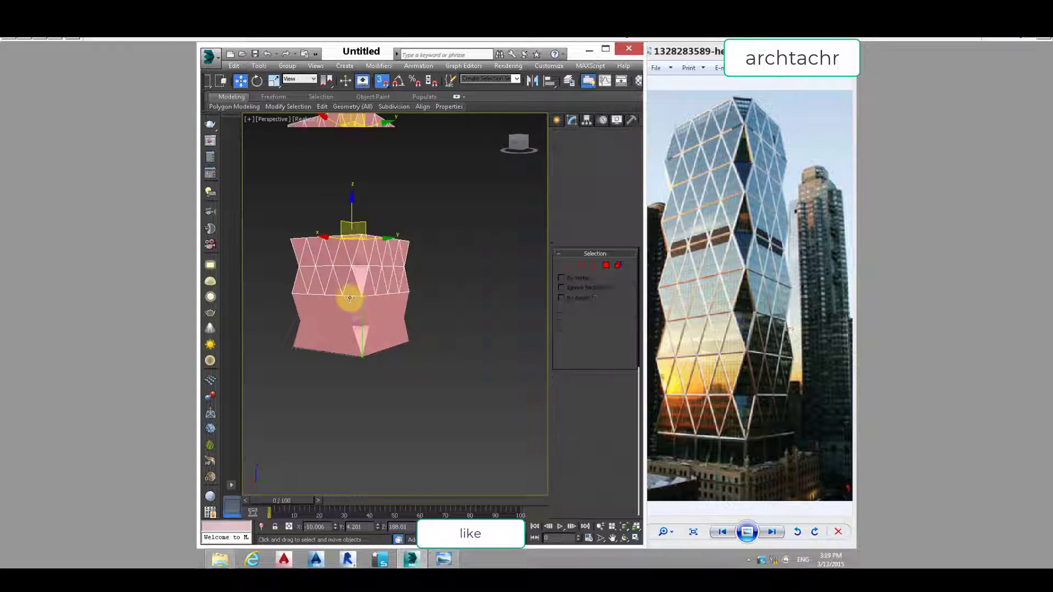
- Clone the lower band element of the topmost module onto its top by vertex snapping, and return to object level
mouse_move(349, 298)
left_mouse_down()
mouse_move(364, 383)
mouse_move(372, 265)
left_mouse_up()
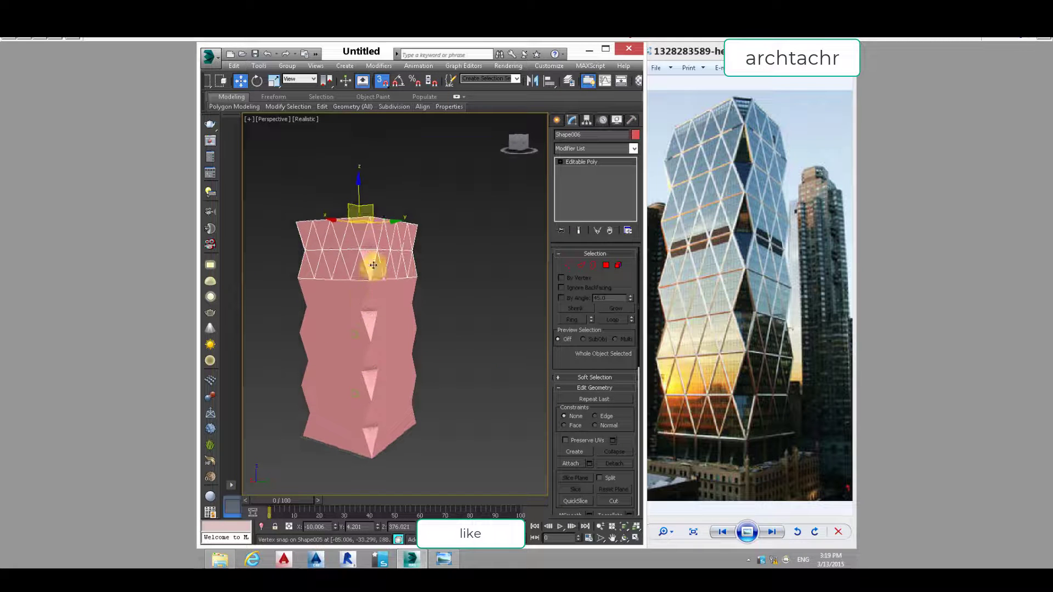
middle_click_drag(347, 281, 353, 331)
scroll(354, 334, "up", 3)
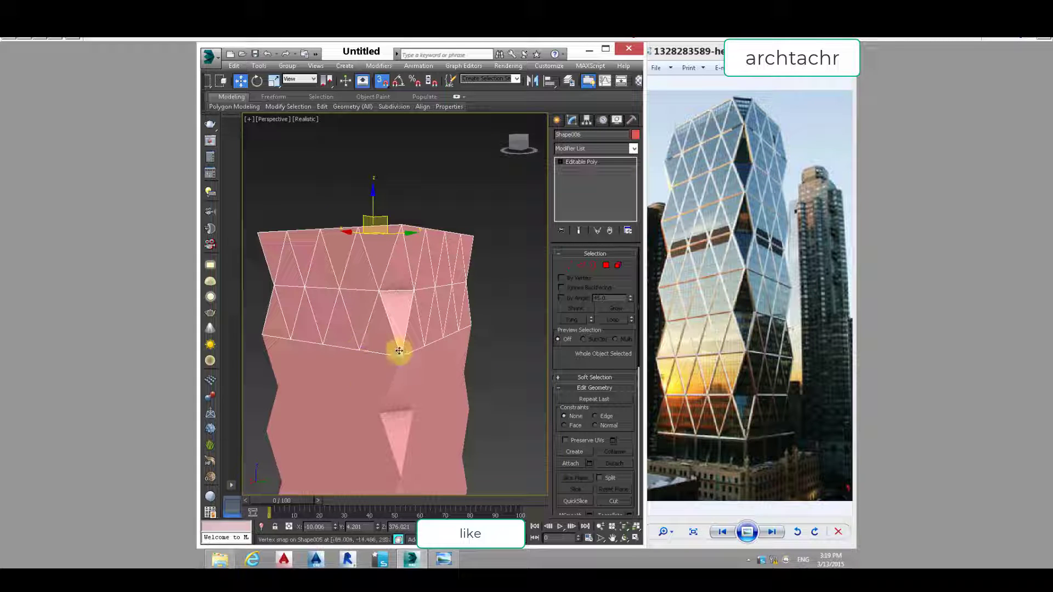
left_click(618, 265)
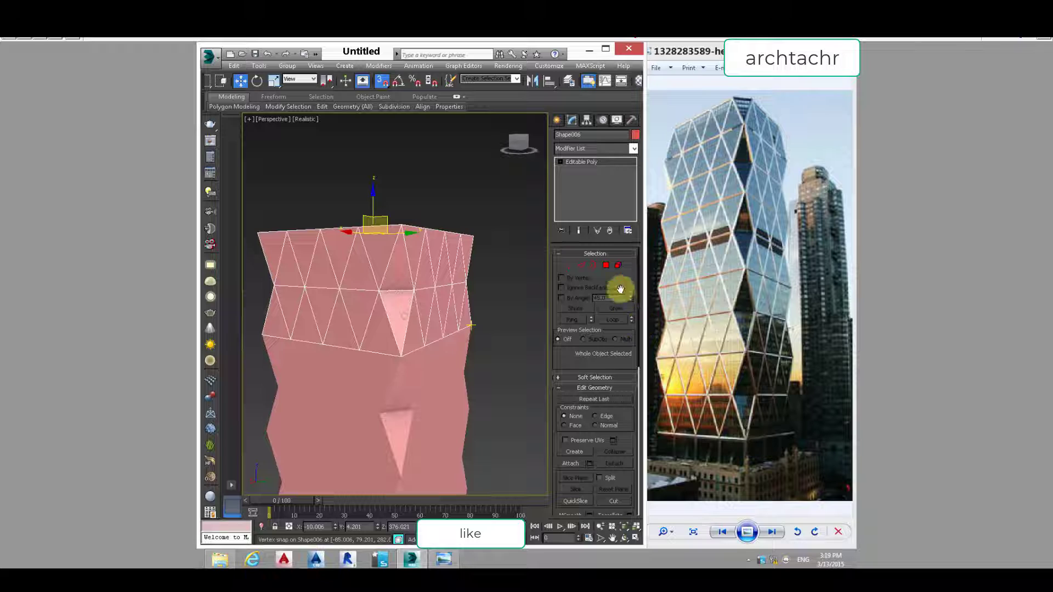
left_click(414, 334)
left_click_drag(401, 357, 399, 225)
left_click(483, 305)
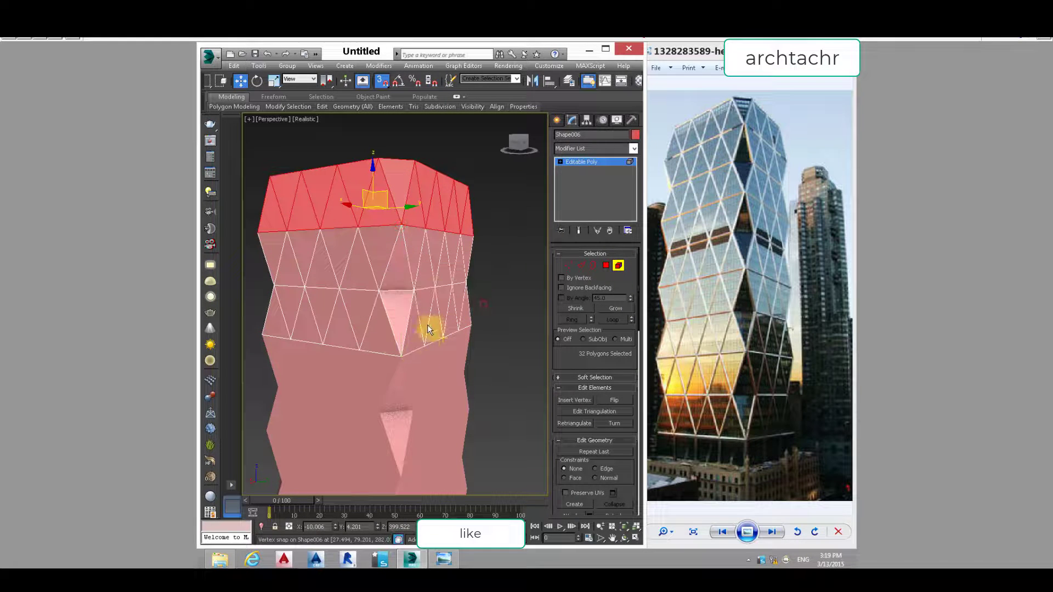
scroll(430, 329, "down", 6)
scroll(488, 308, "down", 1)
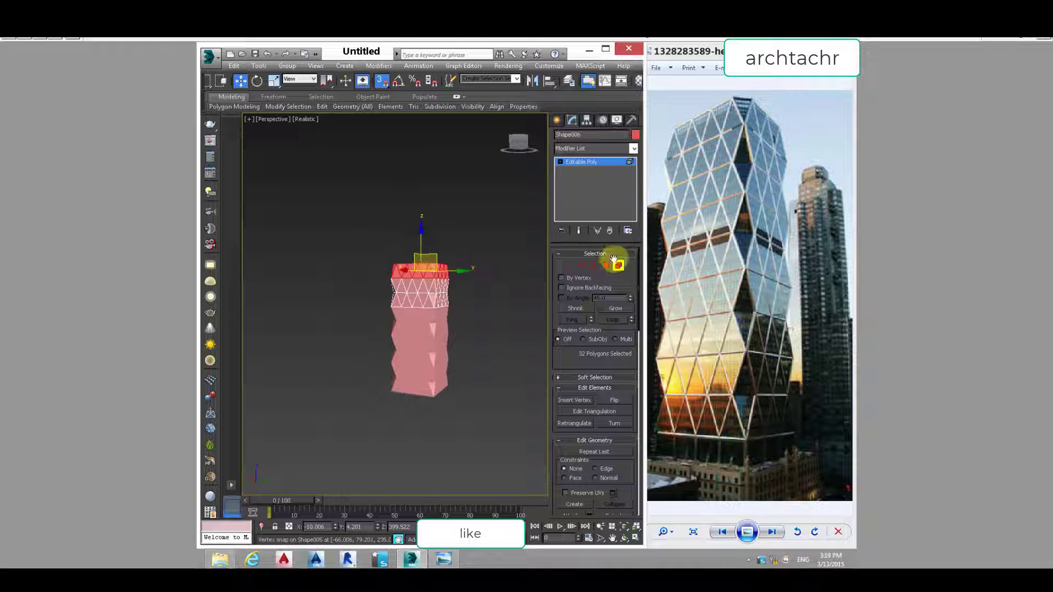
left_click(617, 265)
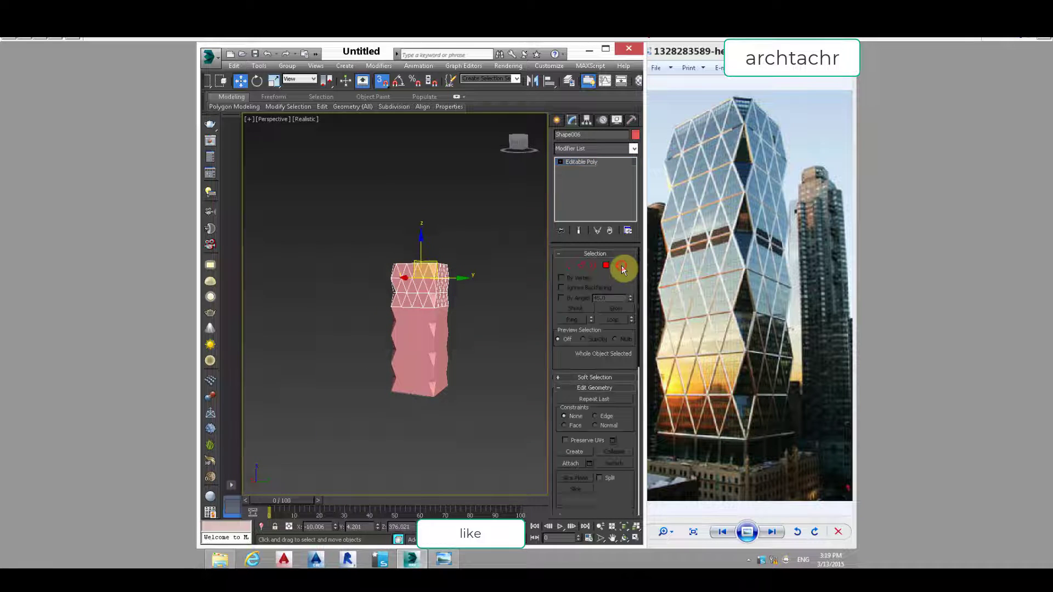
- Attach the remaining stacked modules to the topmost one to form a single tower mesh
left_click(571, 463)
left_click(427, 369)
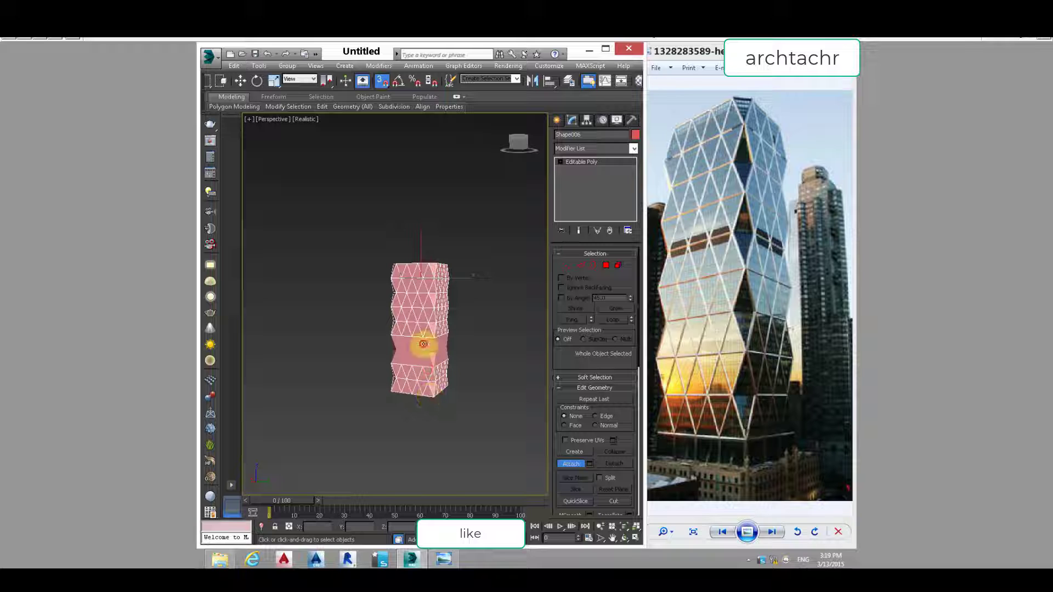
left_click(424, 343)
- Select all vertices of the tower and weld them with a threshold of 0.1
middle_click_drag(423, 344, 415, 363, "alt")
left_click(567, 265)
key("w")
middle_click_drag(444, 310, 397, 312, "alt")
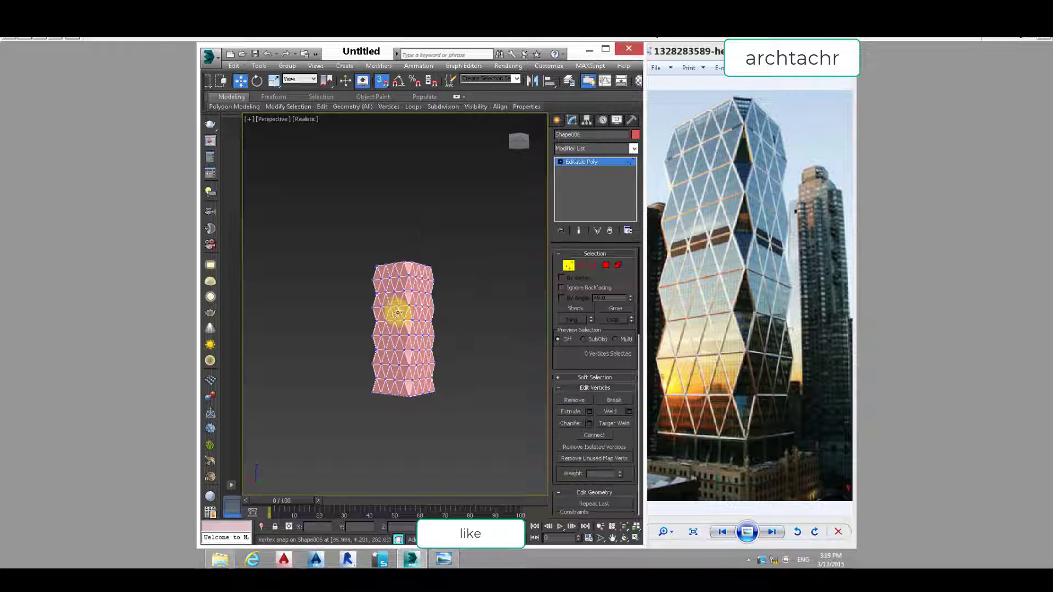
key("ctrl+a")
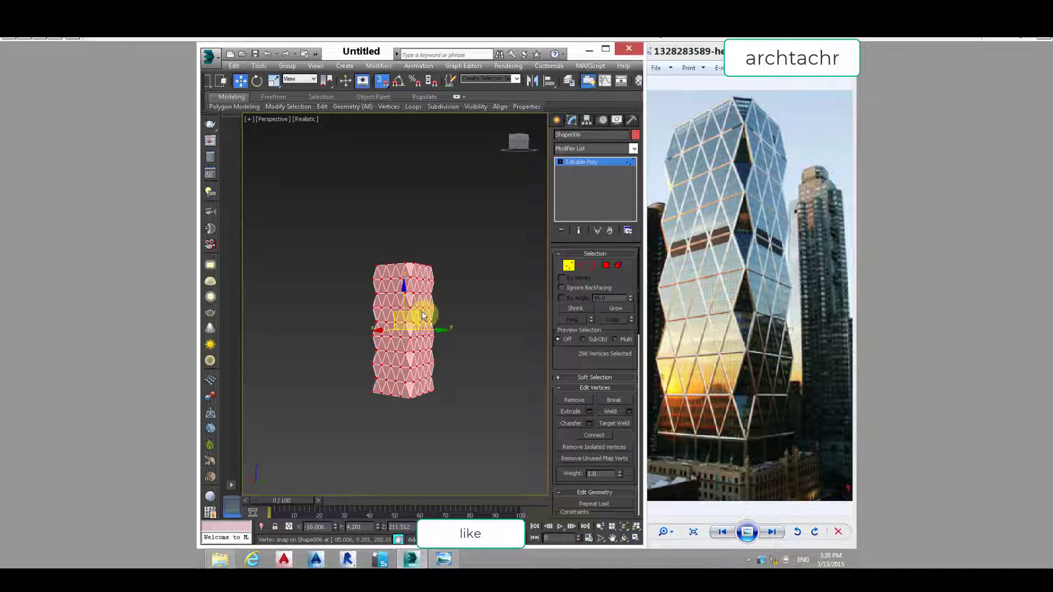
right_click(419, 310)
left_click(313, 372)
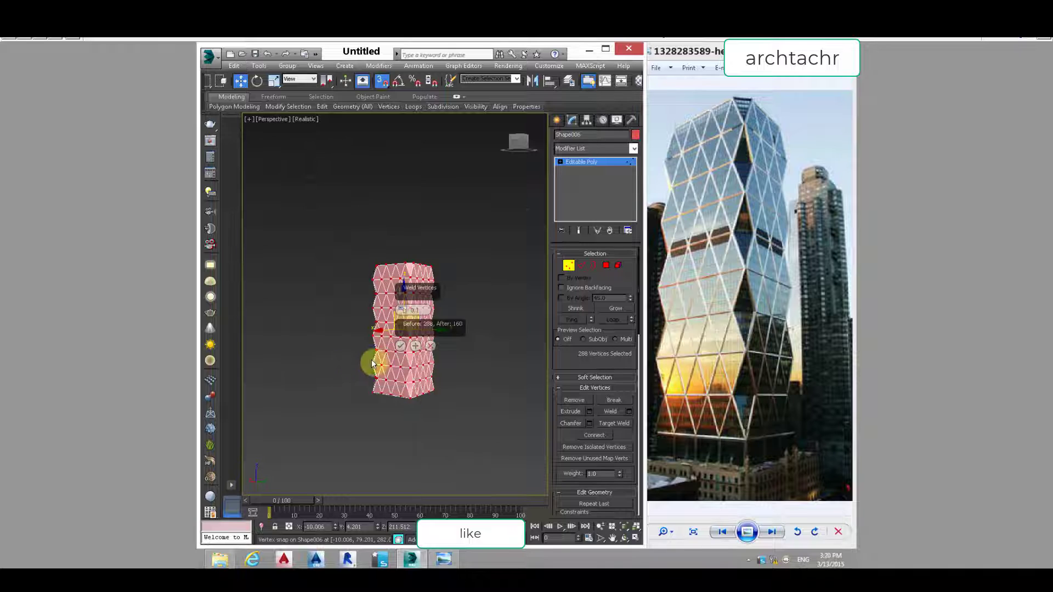
left_click(400, 343)
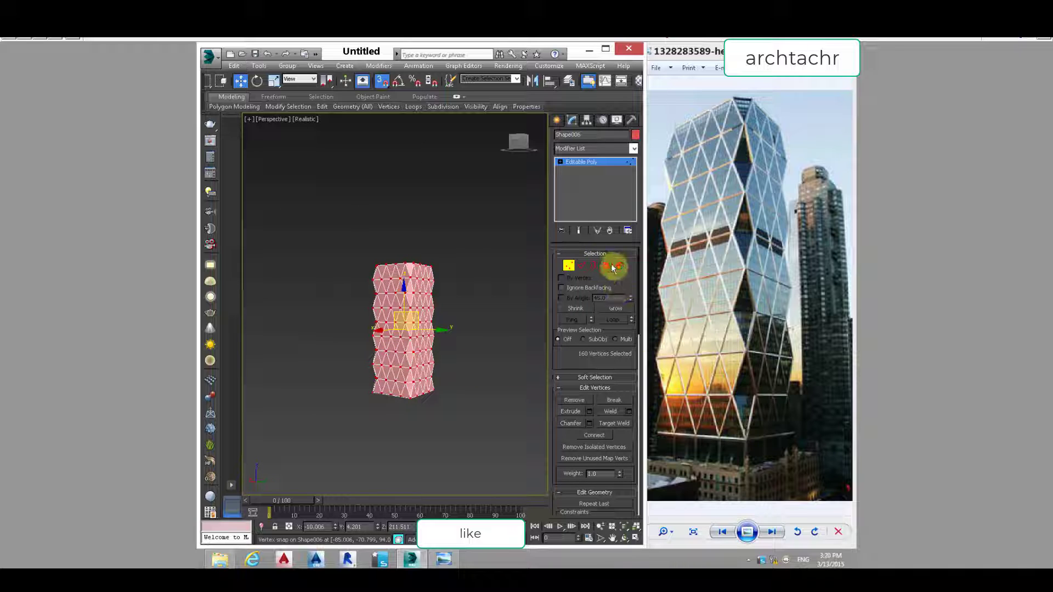
- Select the open border at the tower's top and cap it
left_click(593, 266)
middle_click_drag(380, 301, 409, 282, "alt")
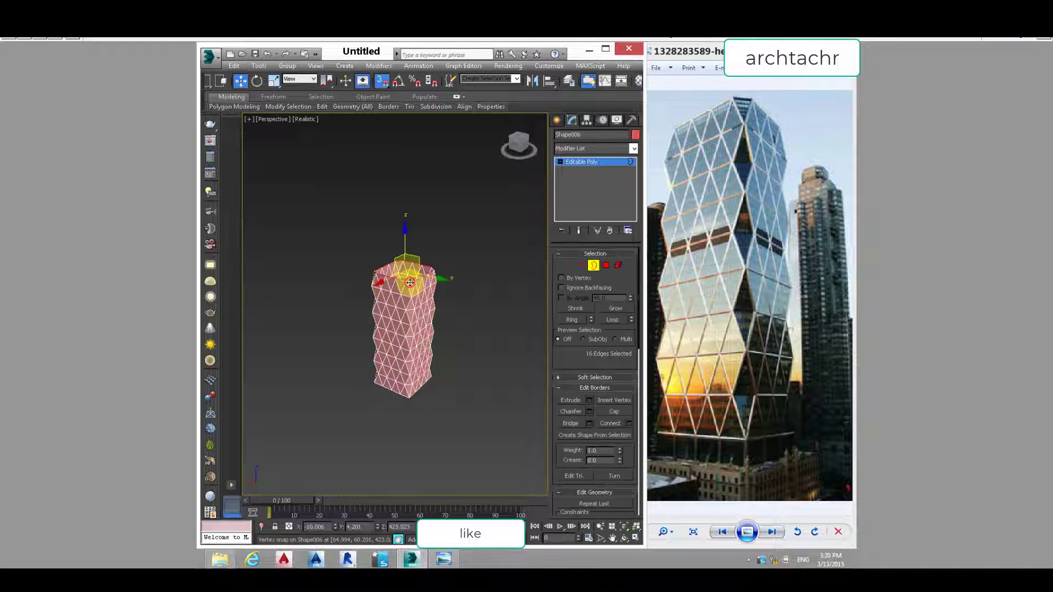
right_click(440, 250)
left_click(425, 275)
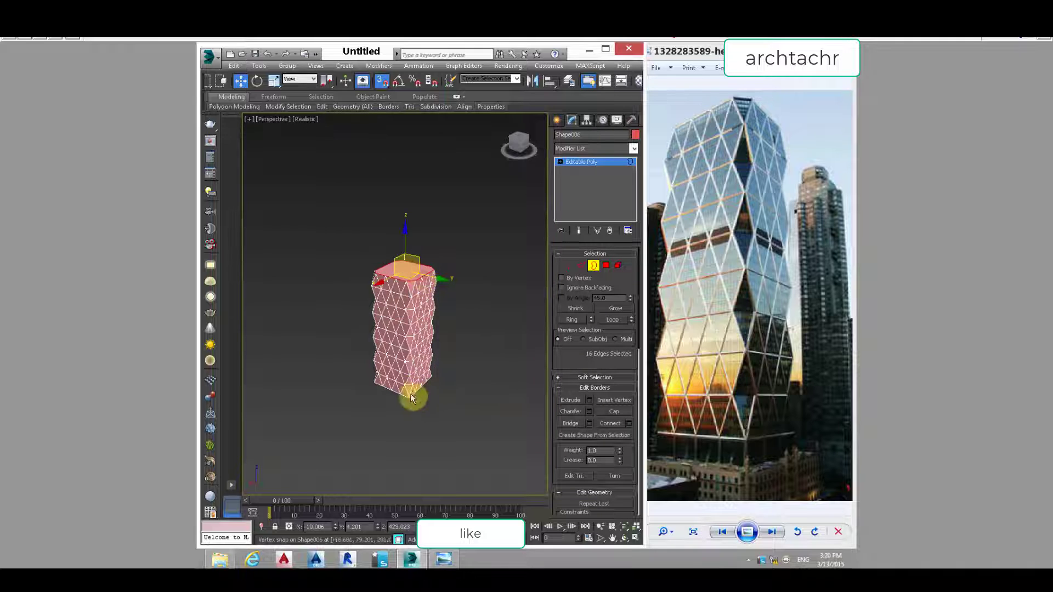
- Select the tower's bottom border, turn snapping off, and extrude the border down about 51 units as a base
middle_click_drag(413, 399, 418, 341, "alt")
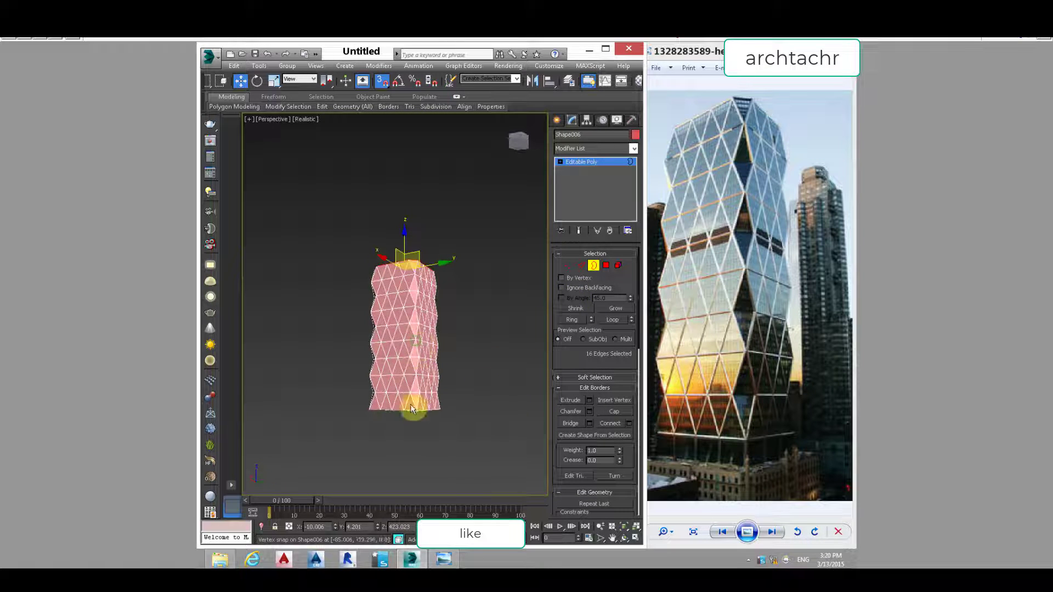
left_click_drag(412, 409, 357, 342)
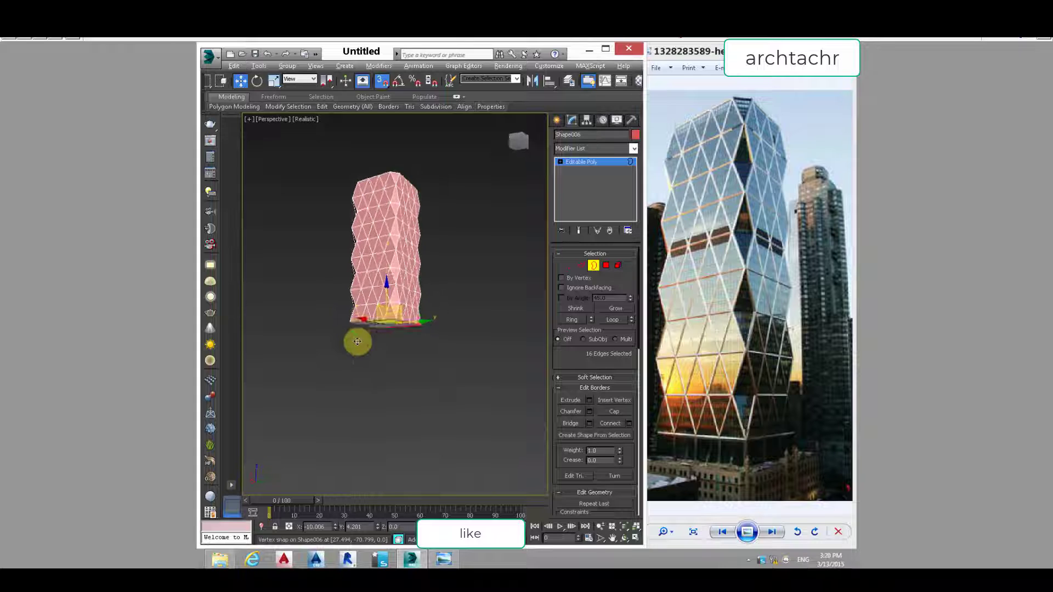
key("z")
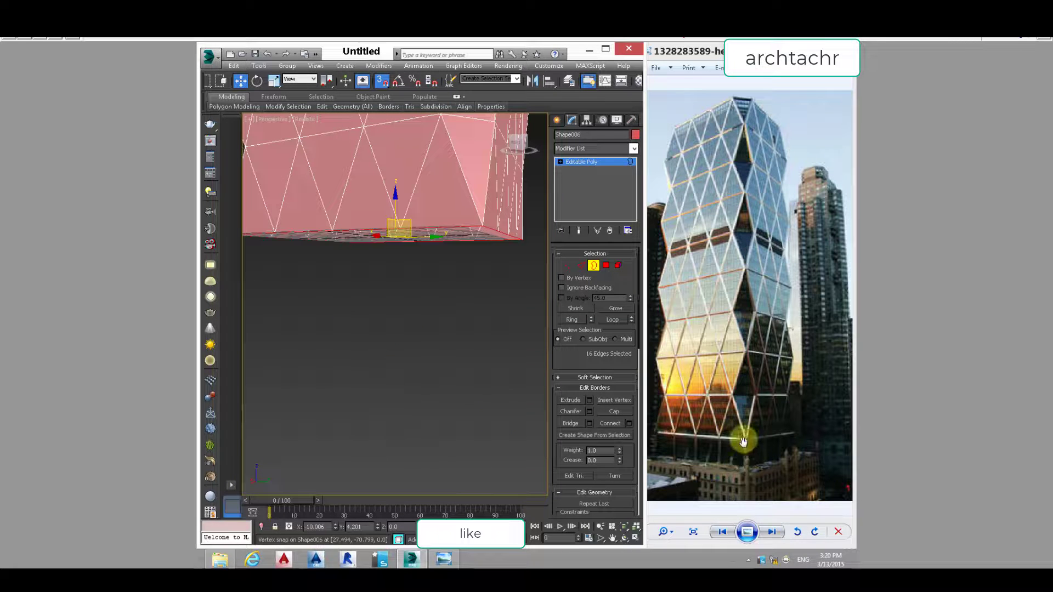
middle_click_drag(320, 386, 391, 363, "alt")
key("s")
scroll(364, 384, "down", 4)
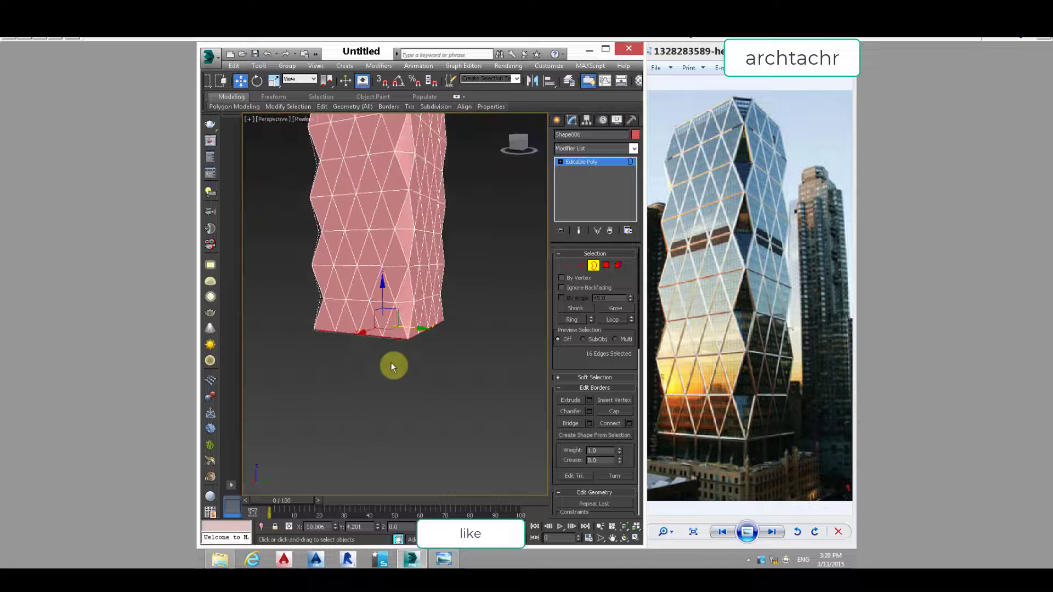
left_click_drag(382, 290, 380, 322, "shift")
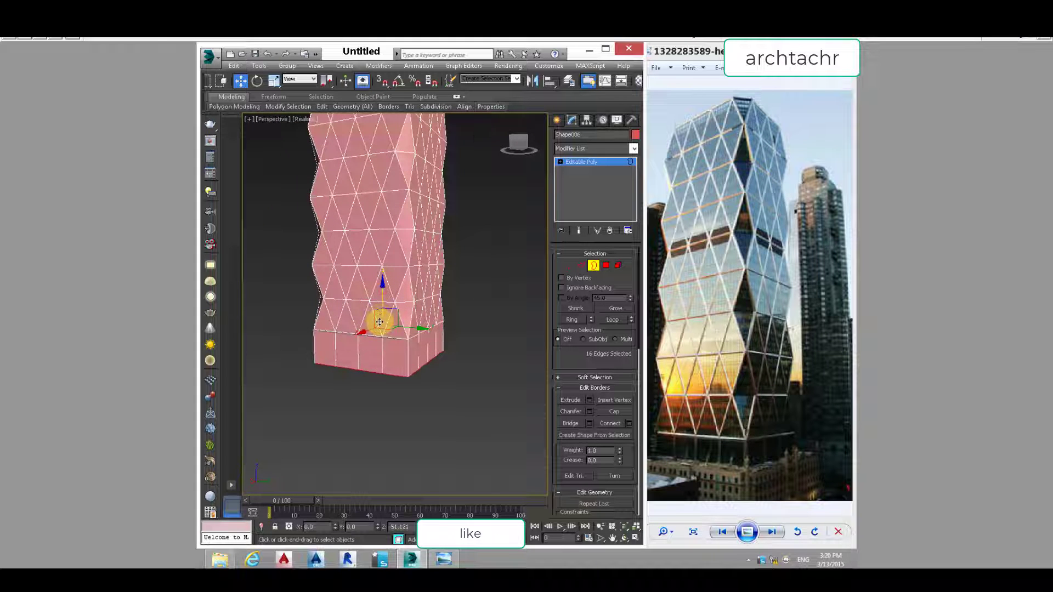
- At edge level in the front view, select all tower edges including the top ring, leaving out the bottom ring
middle_click_drag(345, 326, 369, 320, "alt")
scroll(368, 320, "down", 2)
left_click(581, 266)
middle_click_drag(369, 277, 303, 314, "alt")
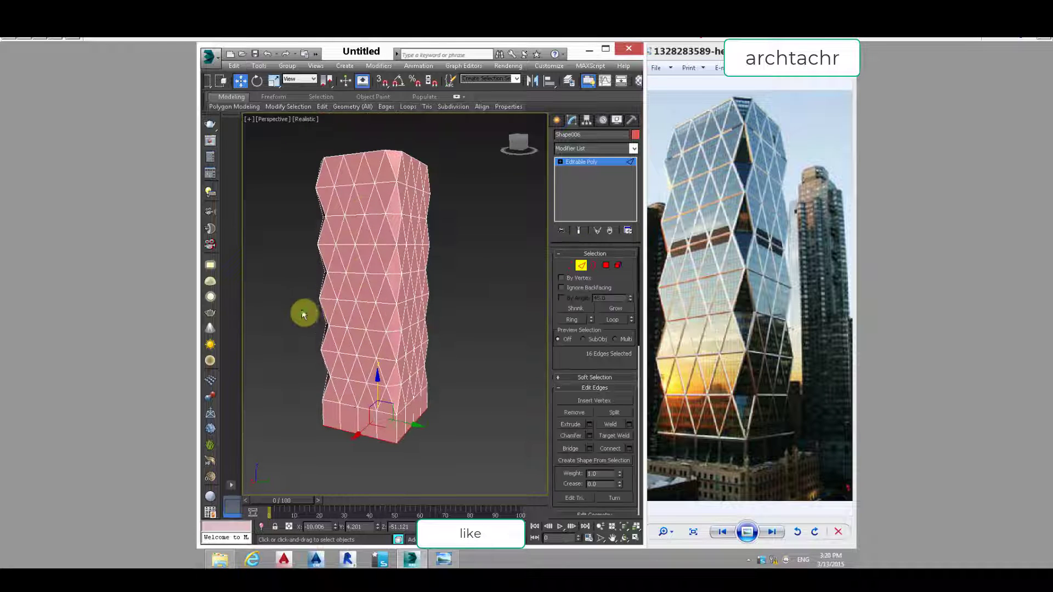
key("f")
middle_click_drag(452, 250, 421, 354)
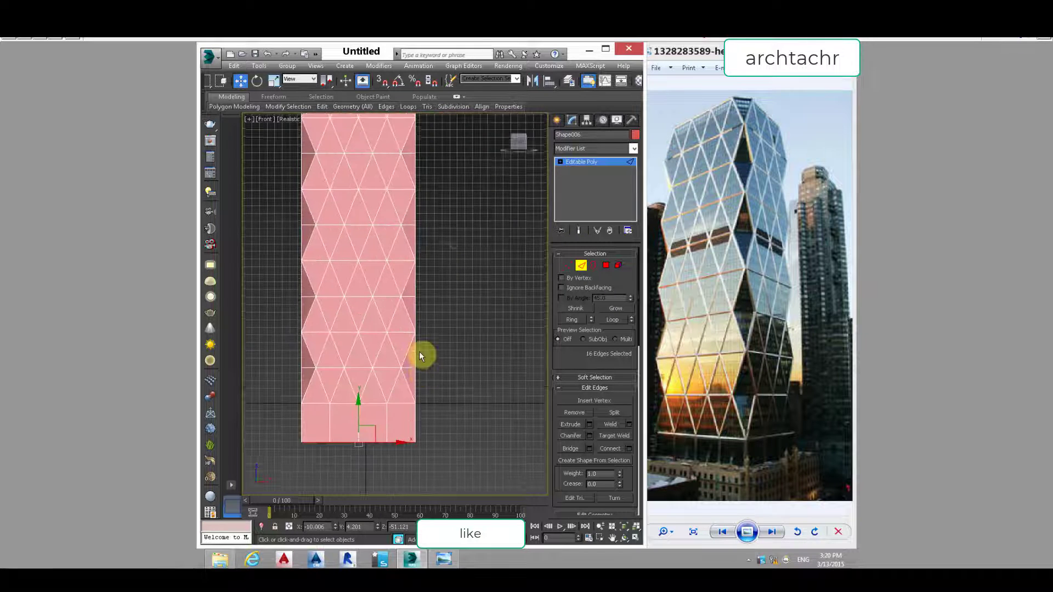
scroll(421, 354, "down", 2)
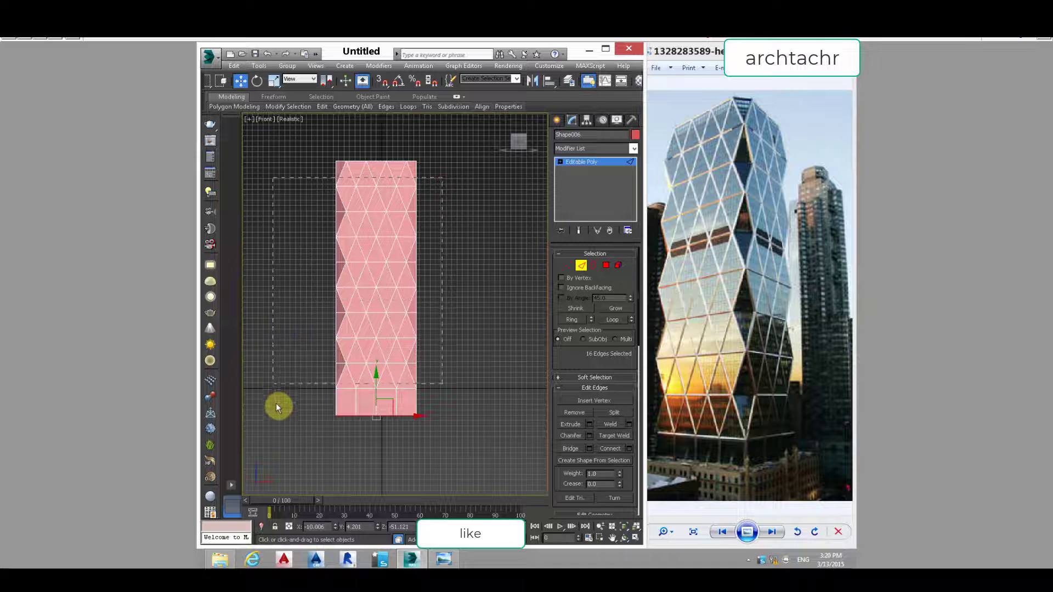
left_click_drag(275, 406, 278, 410)
middle_click_drag(393, 197, 390, 264)
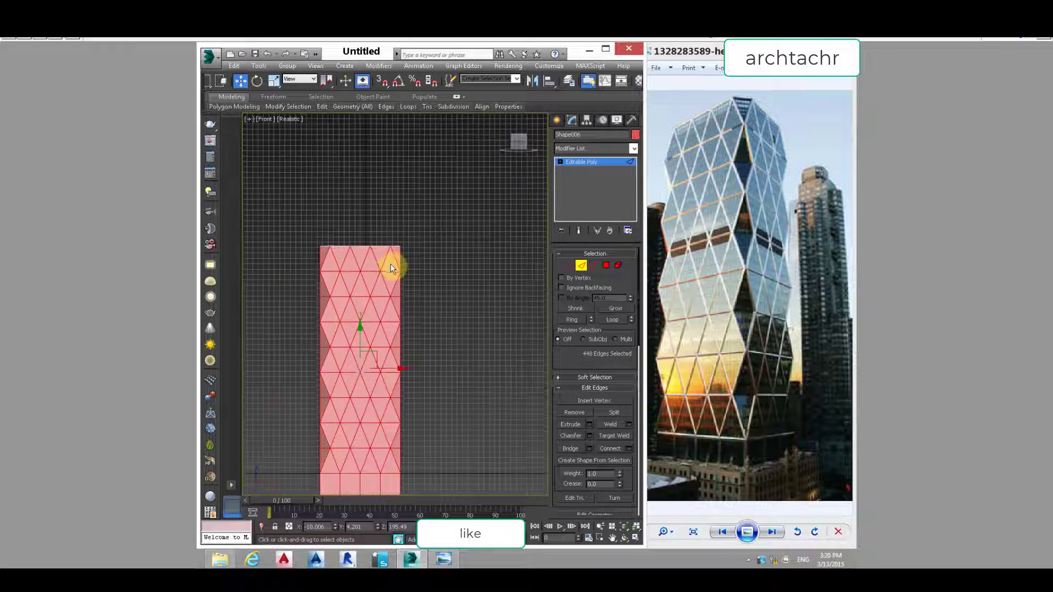
scroll(390, 264, "up", 5)
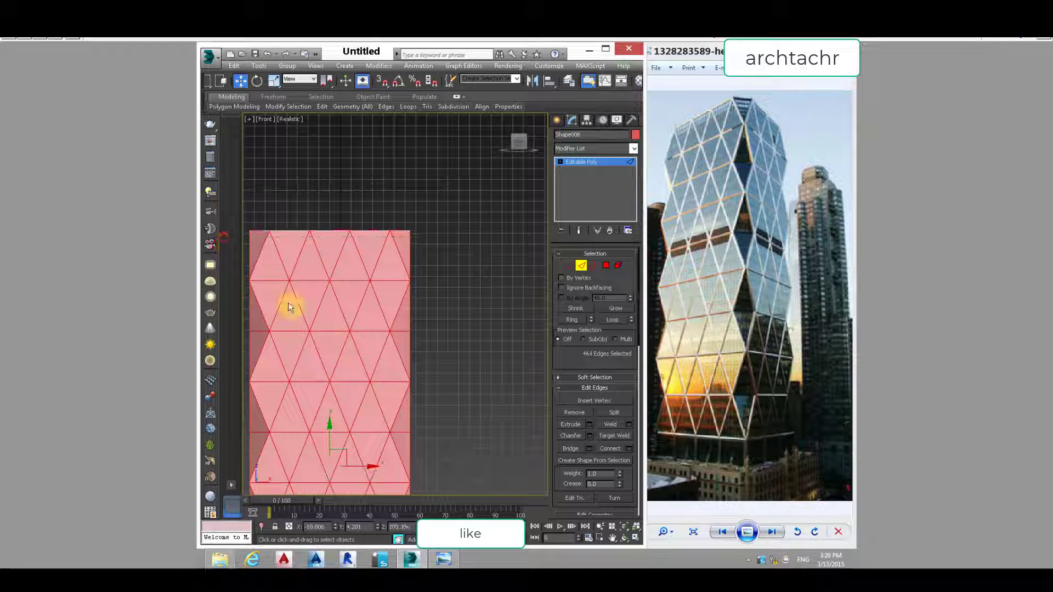
- Return to the perspective view, create a linear shape from the selected edges, and exit edge level
middle_click_drag(291, 299, 345, 140)
scroll(351, 286, "down", 4)
middle_click_drag(386, 368, 374, 335)
key("p")
scroll(364, 310, "down", 3)
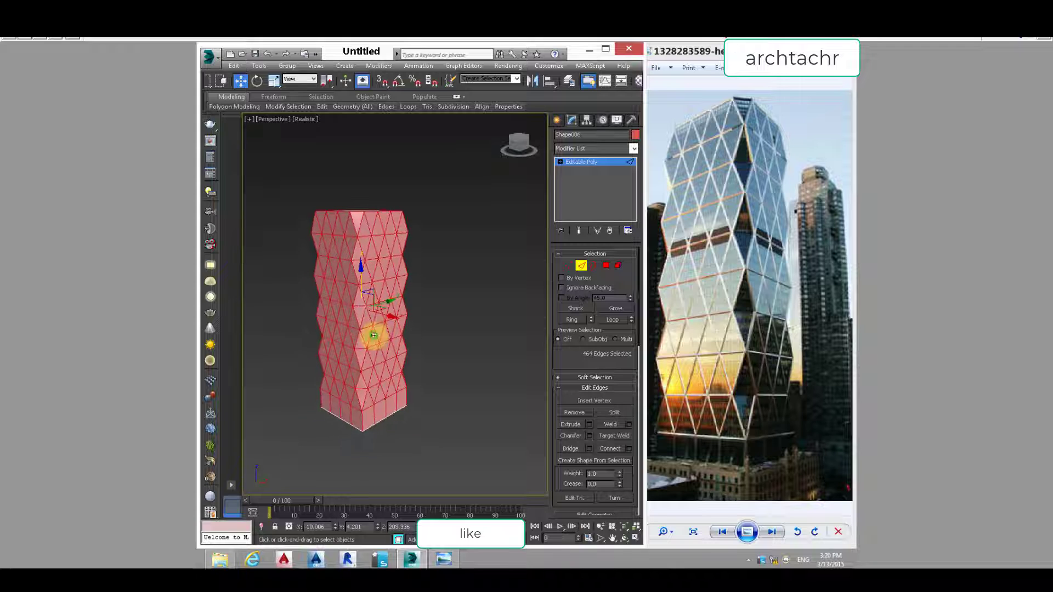
left_click(583, 462)
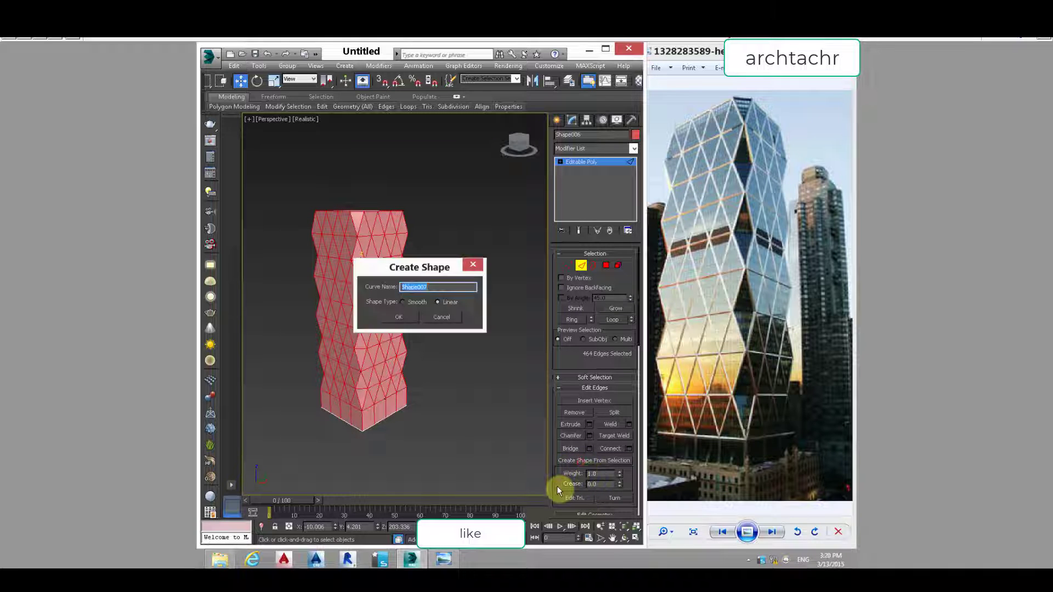
left_click(390, 318)
left_click(581, 266)
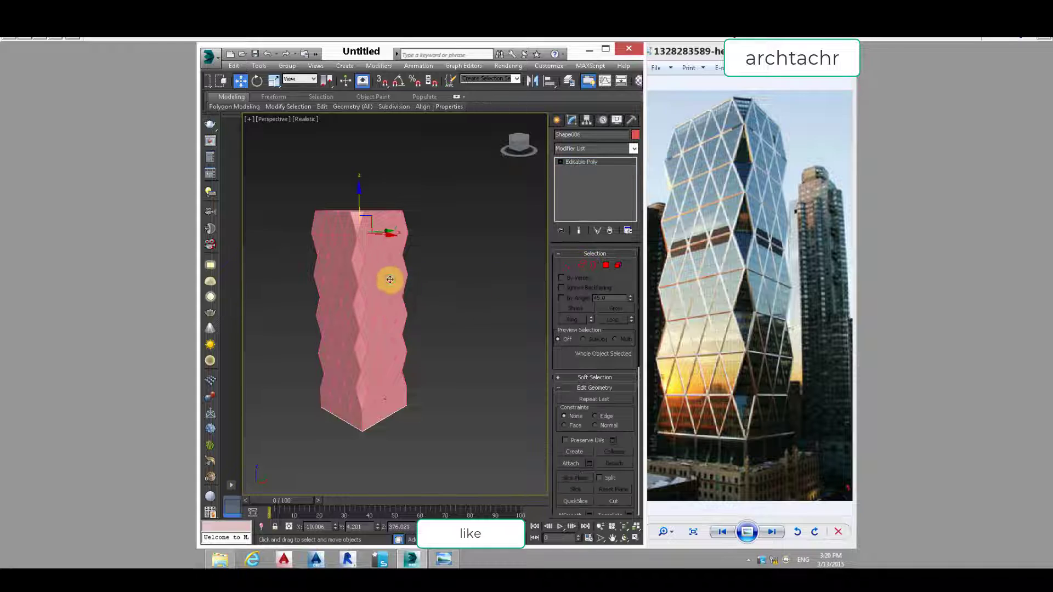
- Select the shape extracted from the edges and enable it in the renderer and in the viewport
scroll(385, 278, "up", 5)
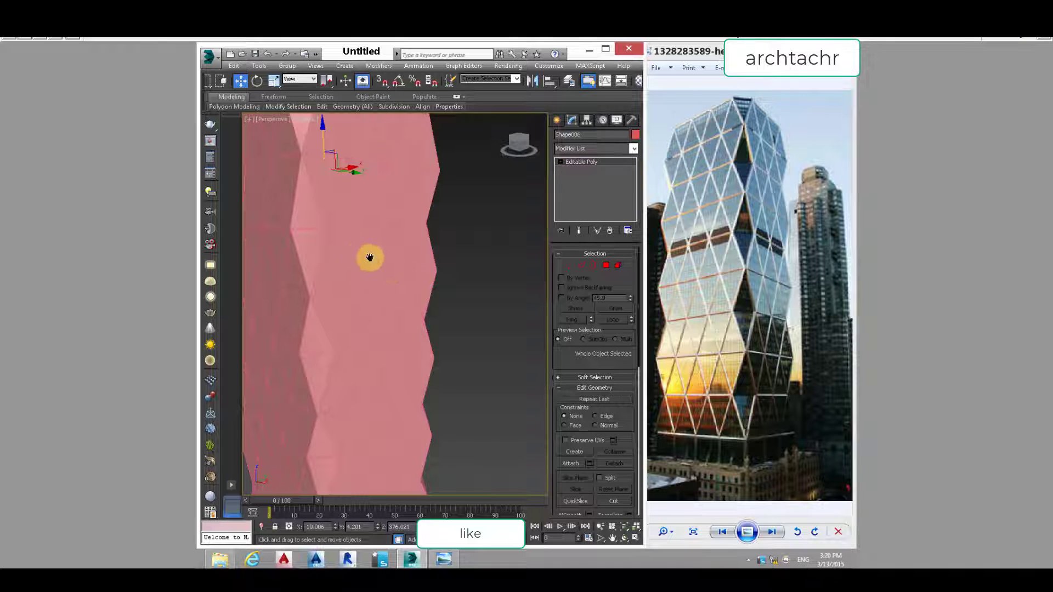
middle_click_drag(368, 258, 396, 268)
left_click(437, 296)
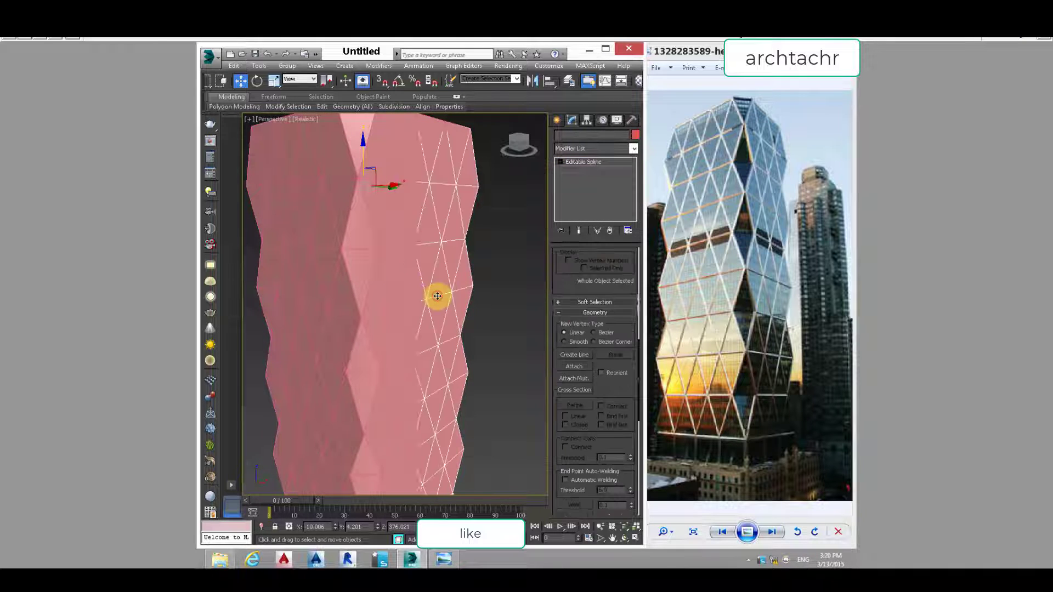
scroll(564, 301, "down", 3)
scroll(544, 310, "up", 3)
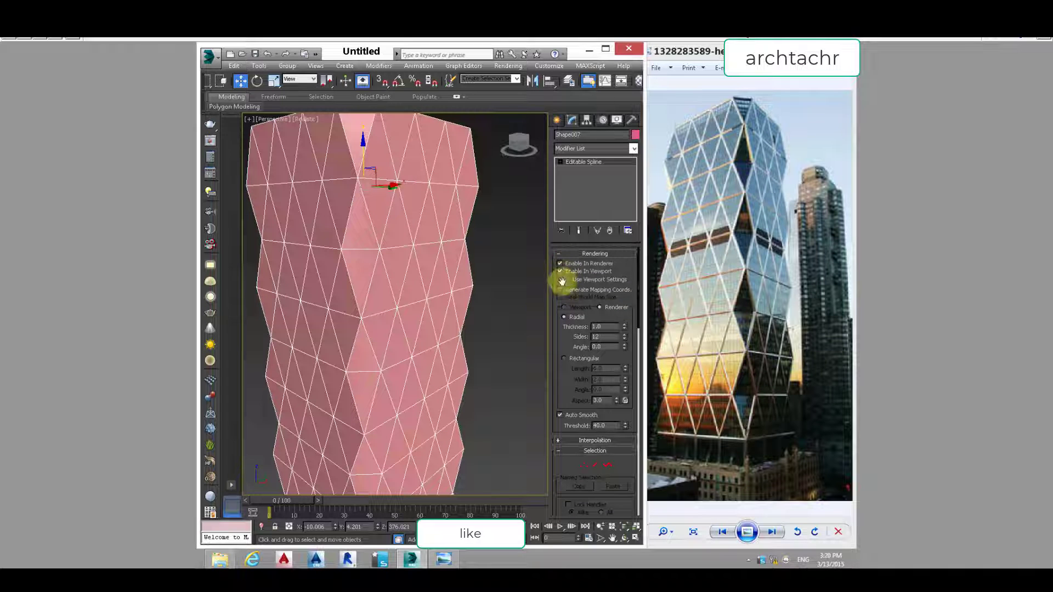
scroll(423, 354, "up", 10)
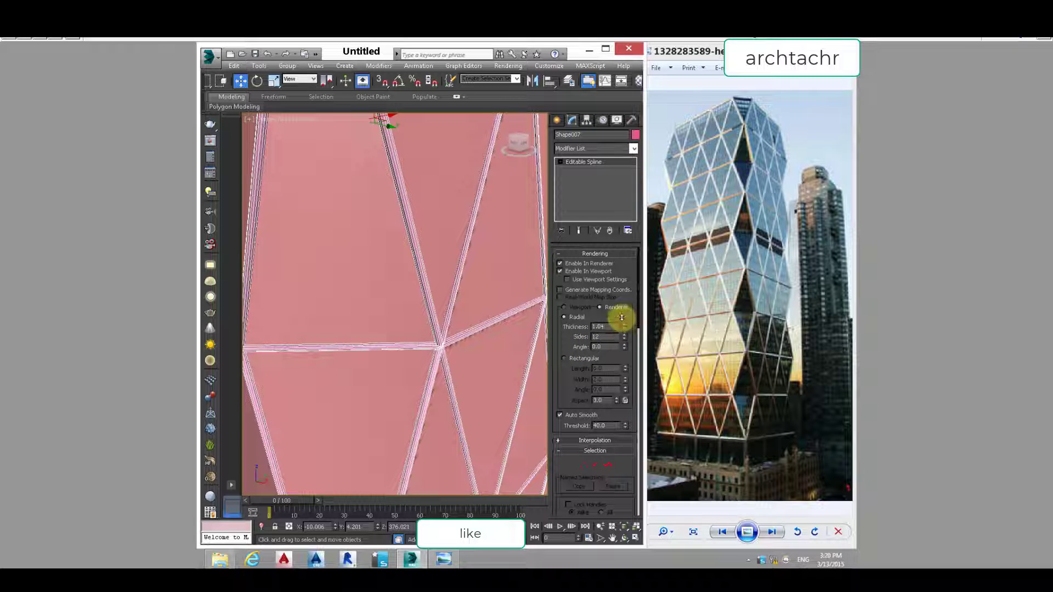
- Set the frame shape's radial thickness to 2.54 and deselect it to check the frame on the tower
left_click_drag(620, 298, 618, 245)
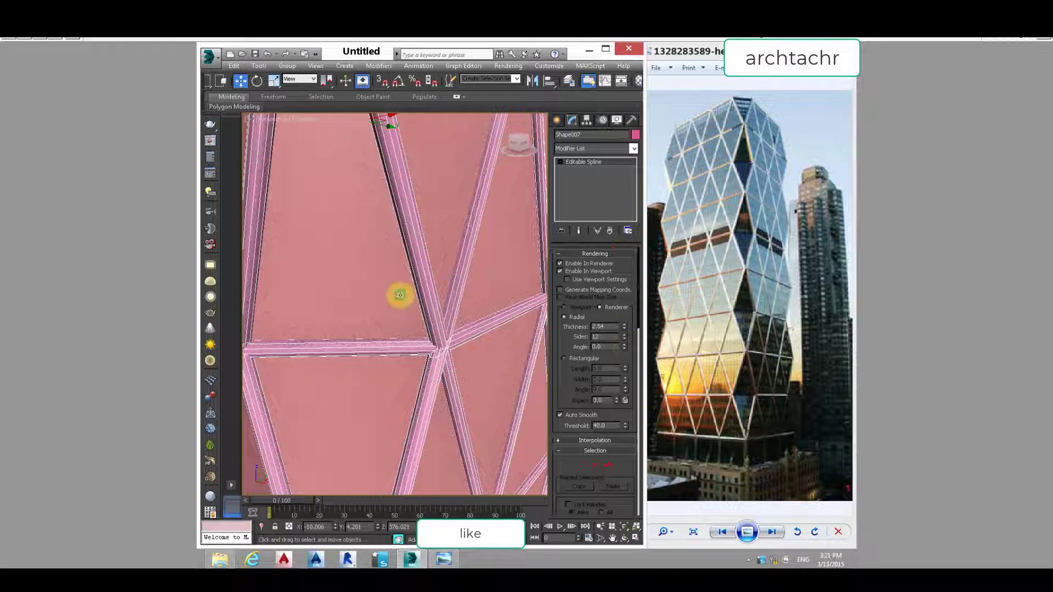
middle_click_drag(399, 294, 431, 292)
scroll(430, 292, "down", 10)
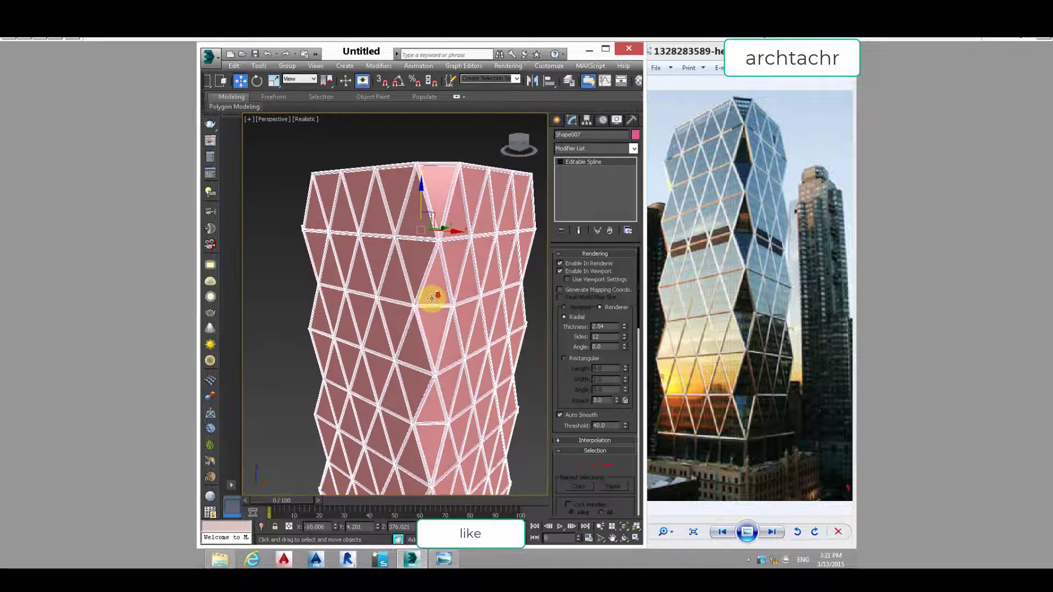
scroll(431, 298, "down", 5)
left_click(511, 296)
middle_click_drag(454, 312, 400, 299, "alt")
scroll(400, 319, "up", 4)
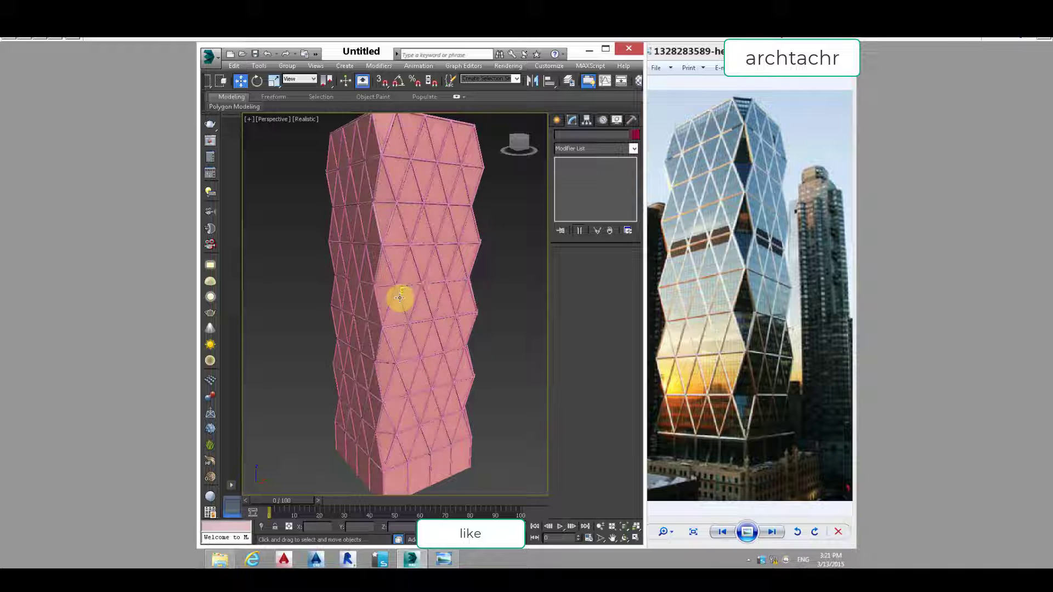
- At segment level of the frame shape, delete the horizontal segments crossing the first narrow corner of the tower
left_click(398, 245)
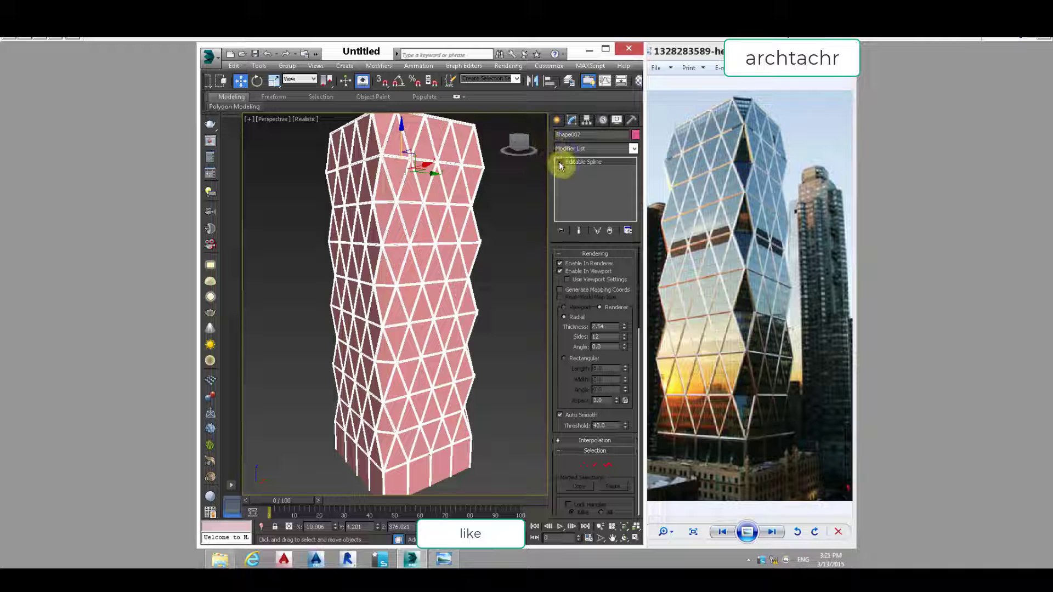
left_click(581, 178)
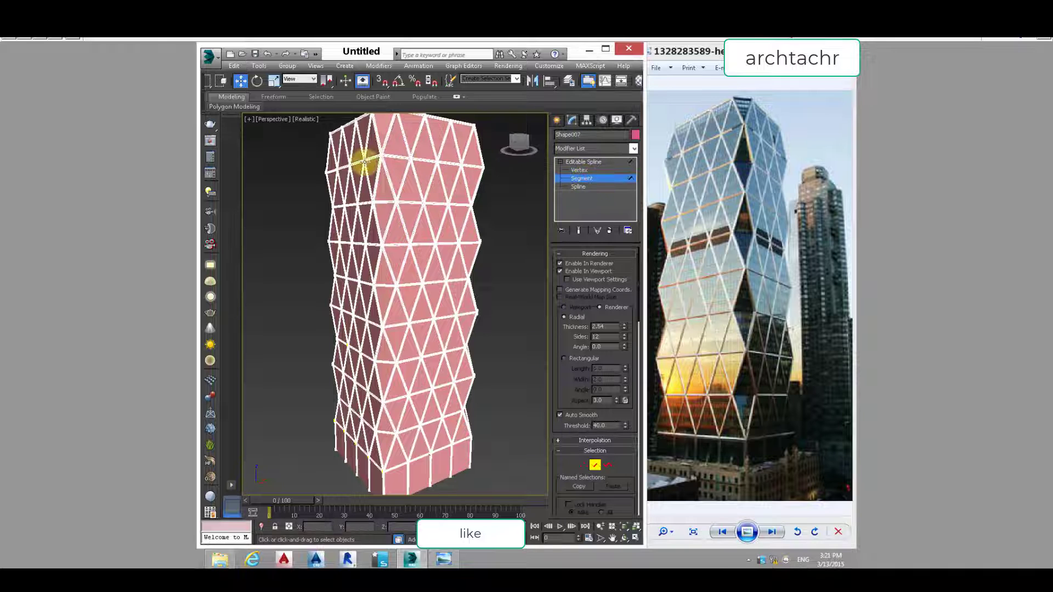
middle_click_drag(364, 159, 406, 232, "alt")
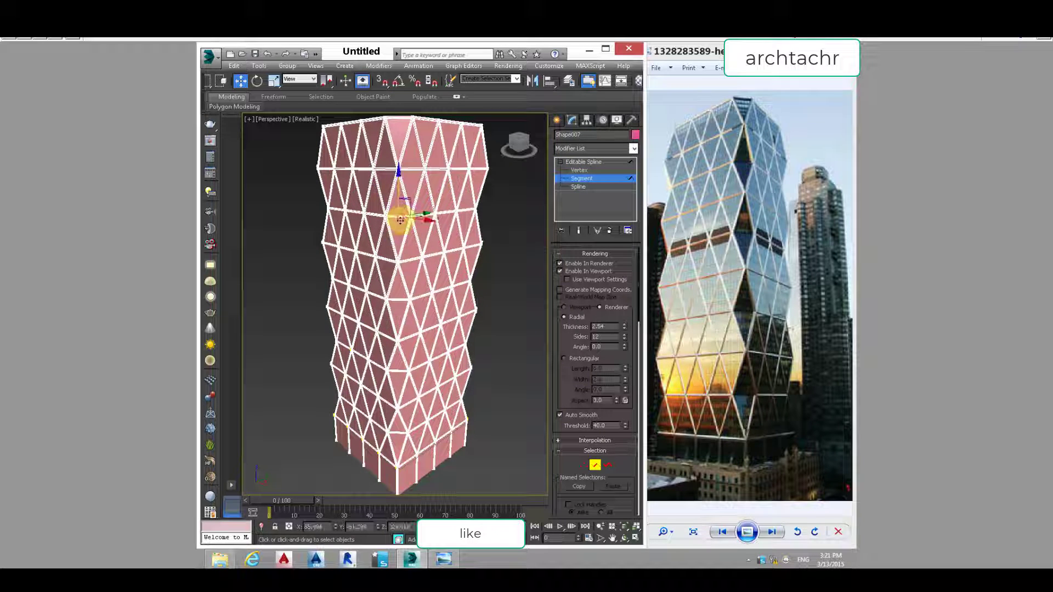
left_click(390, 232)
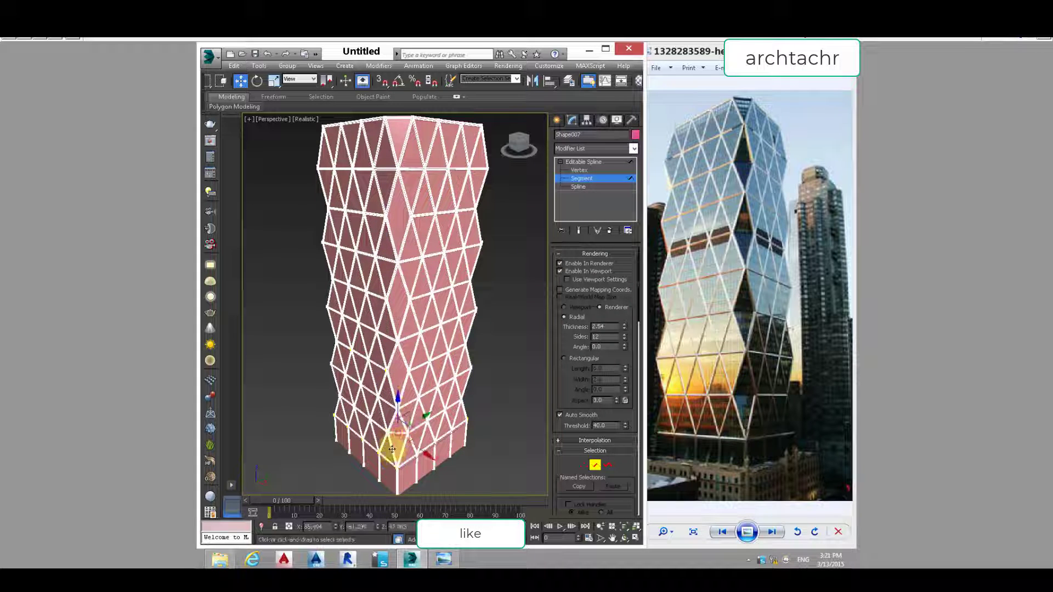
left_click(323, 399)
- Delete the horizontal frame segments crossing the tower's second narrow corner
middle_click_drag(274, 311, 376, 307, "alt")
left_click(410, 218)
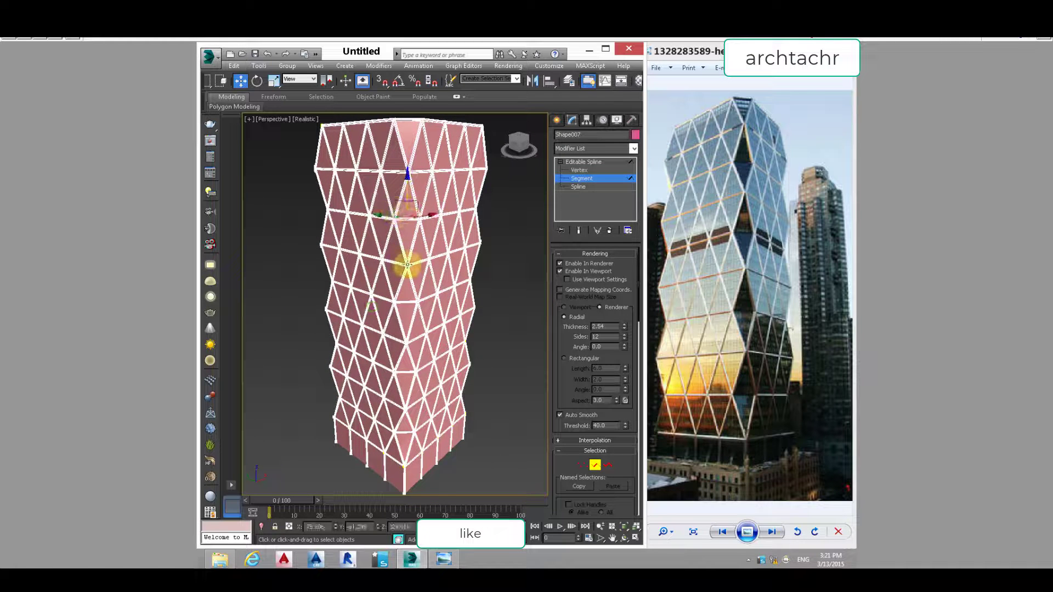
left_click(405, 301, "ctrl")
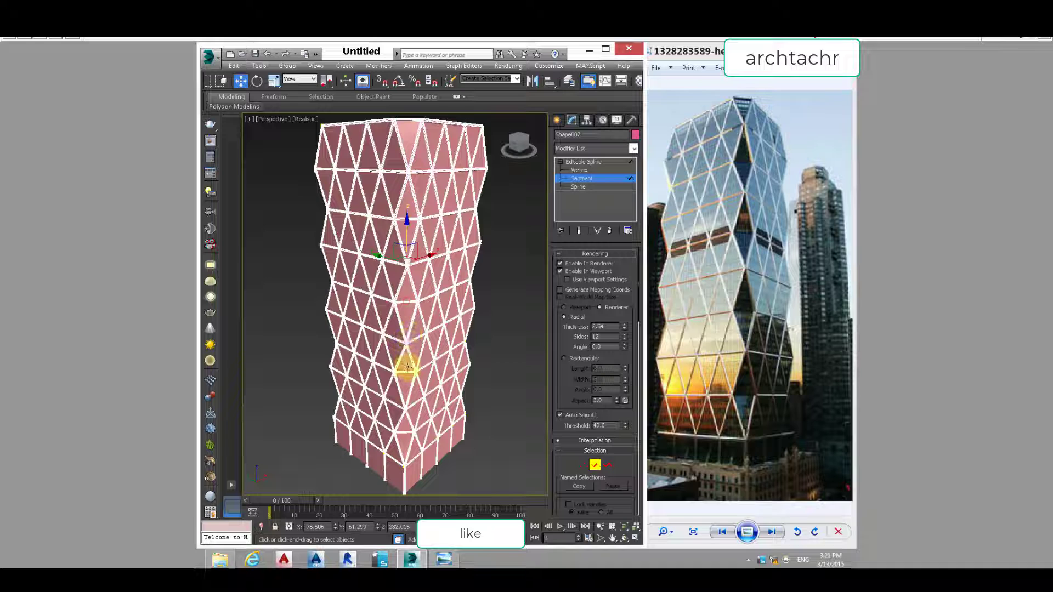
left_click(399, 433, "ctrl")
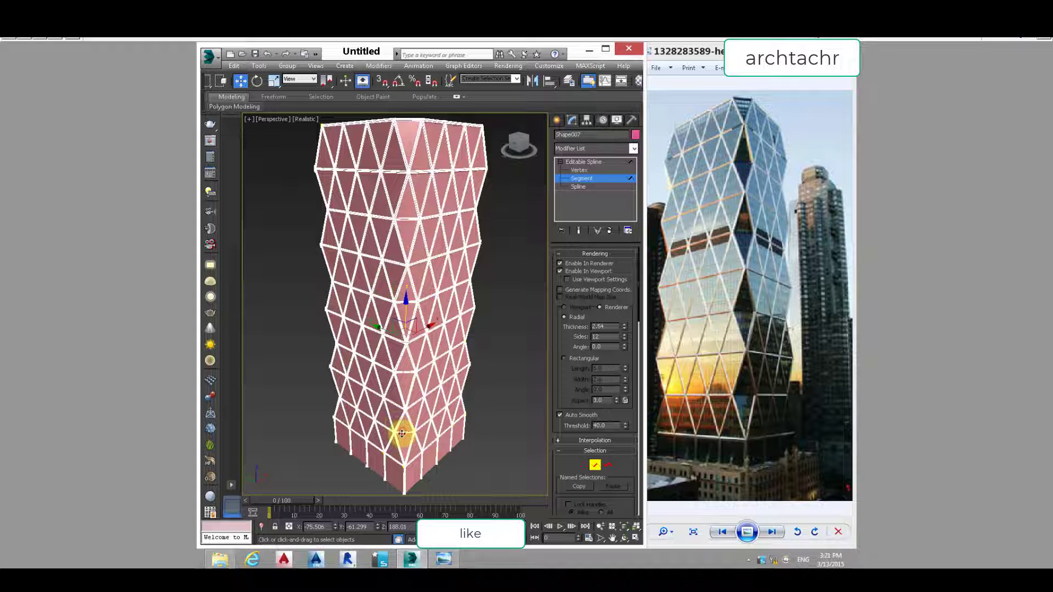
left_click(403, 426)
middle_click_drag(305, 324, 379, 315, "alt")
middle_click_drag(369, 226, 375, 229, "alt")
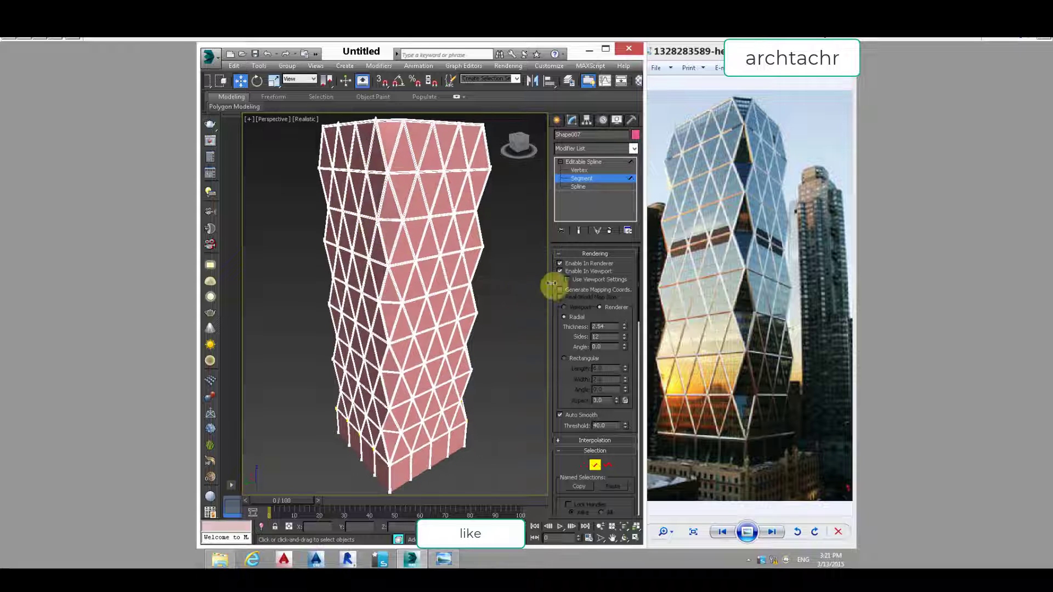
- Turn off the shape's renderer and viewport thickness, and delete the horizontal segments crossing the third narrow corner
left_click(564, 270)
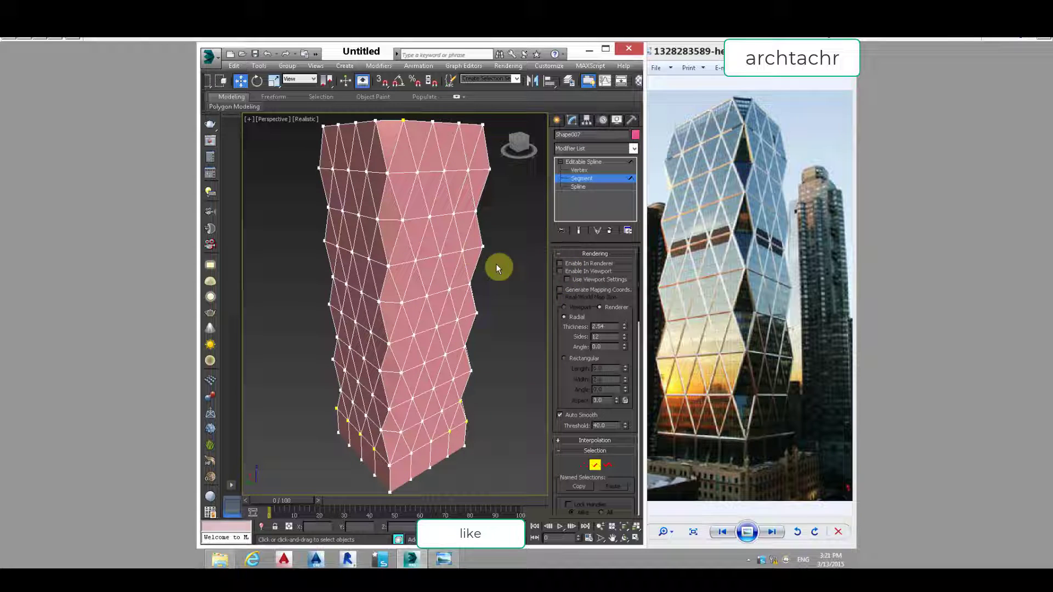
left_click(390, 220)
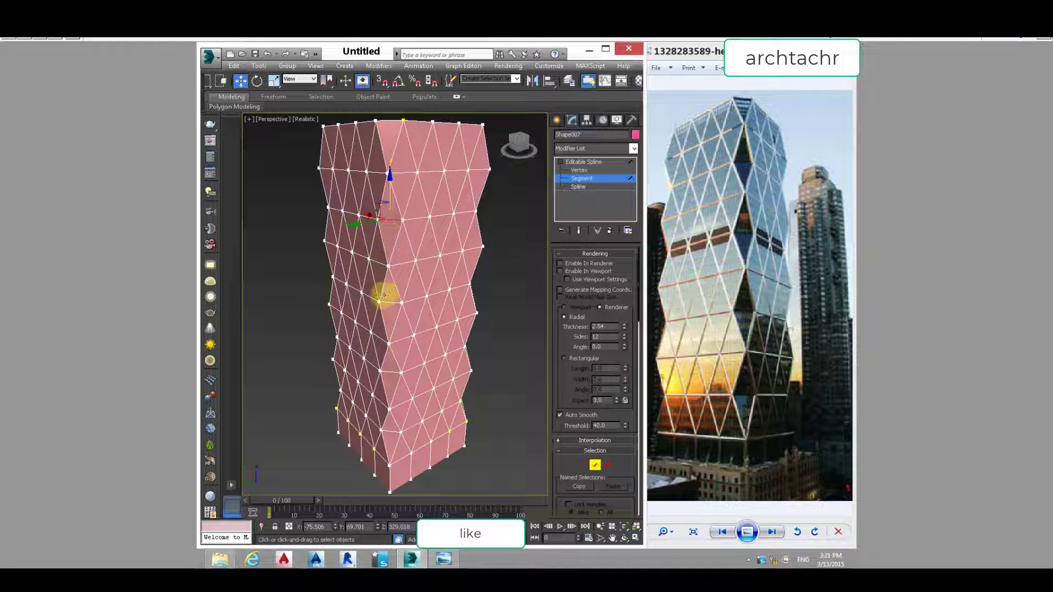
left_click(390, 370, "ctrl")
left_click(391, 432, "ctrl")
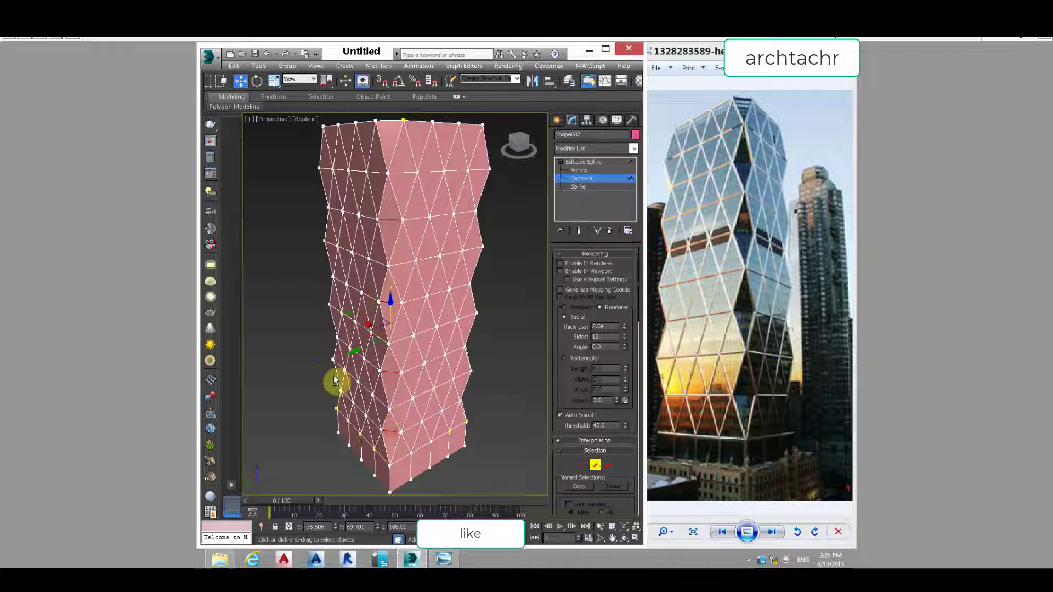
middle_click_drag(336, 381, 398, 378, "alt")
- Select the horizontal segments crossing the tower's fourth narrow corner and delete them
middle_click_drag(299, 371, 412, 329)
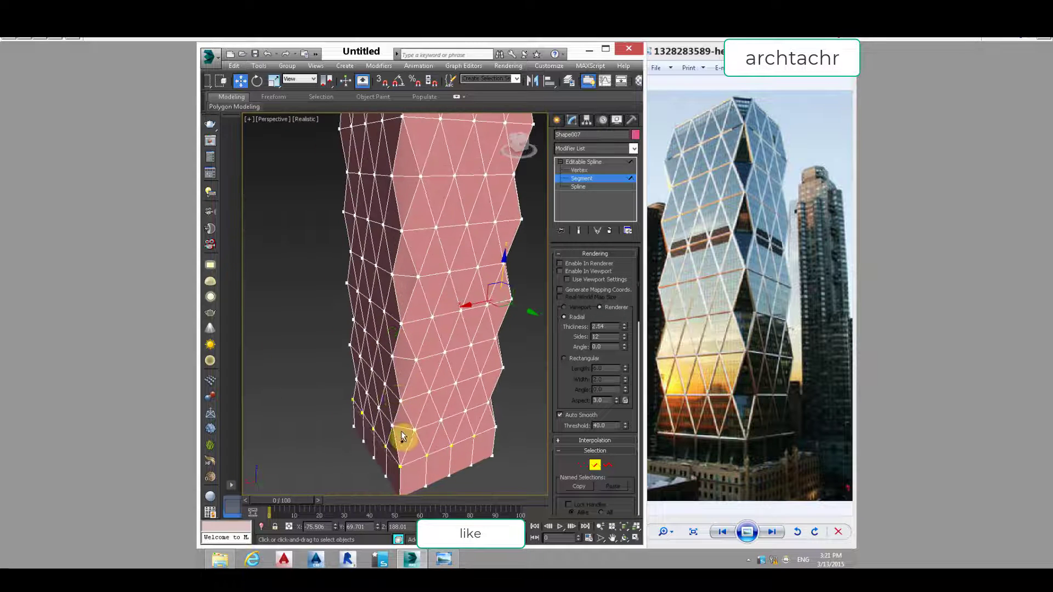
left_click(403, 427, "ctrl")
left_click(404, 360, "ctrl")
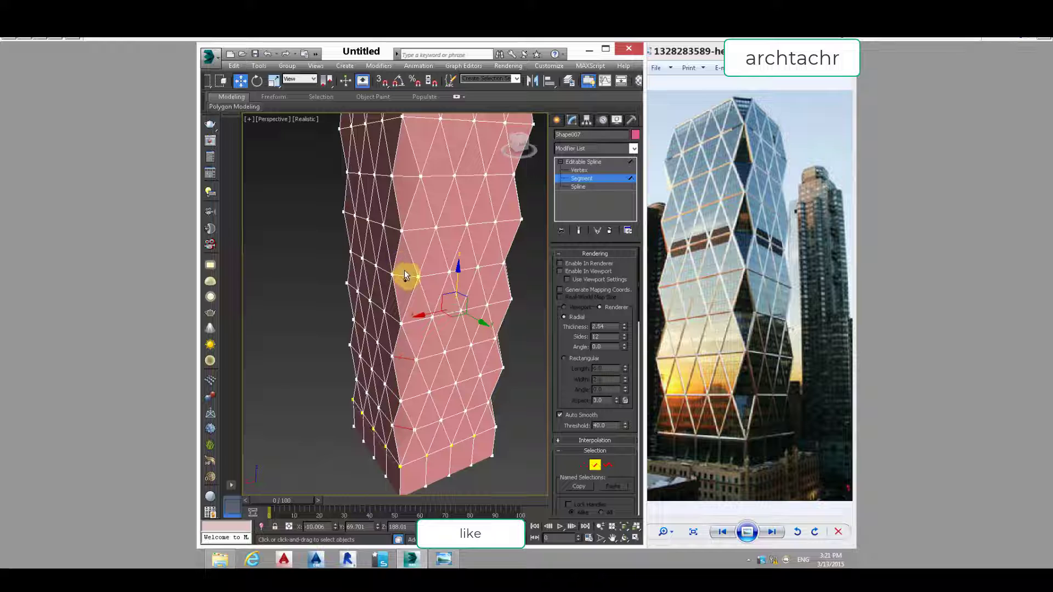
left_click(404, 274, "ctrl")
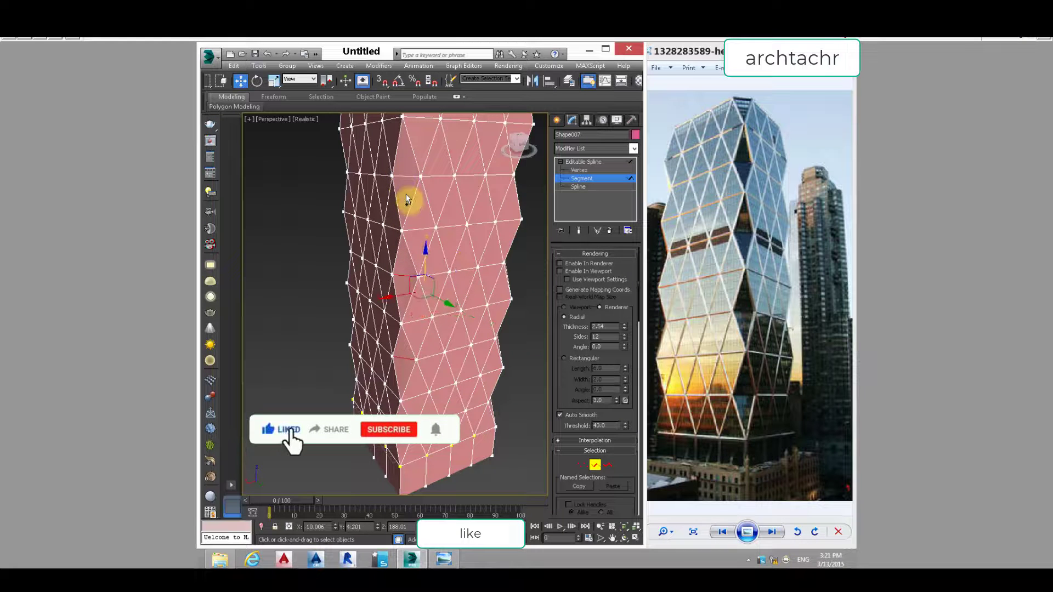
left_click(404, 176, "ctrl")
mouse_move(398, 250)
middle_mouse_down()
mouse_move(377, 301)
mouse_move(396, 251)
middle_mouse_up()
scroll(377, 301, "down", 3)
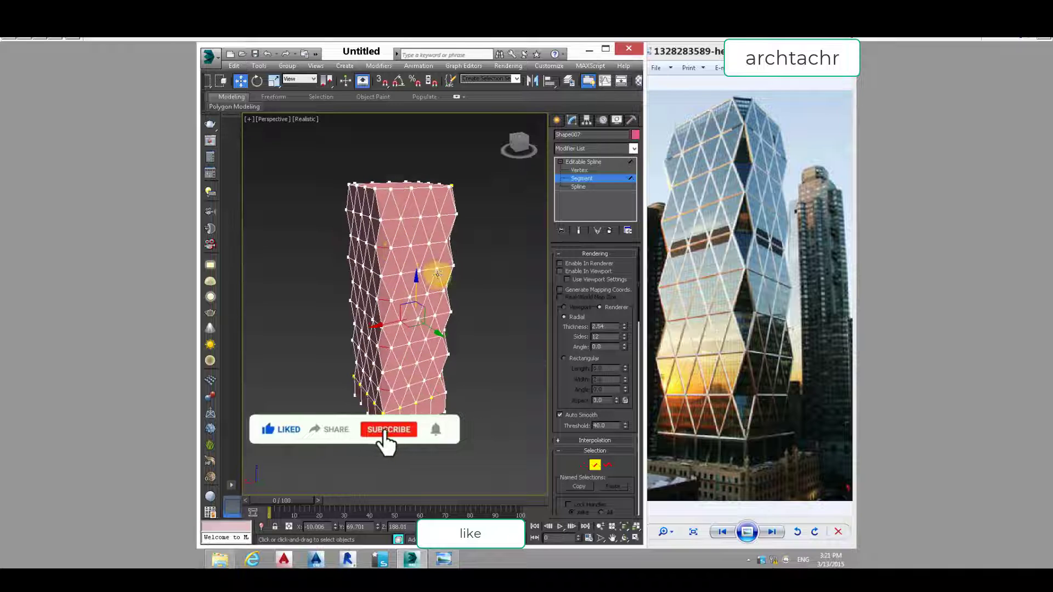
- Enable the frame shape in the renderer and viewport again, then exit segment level and deselect it
left_click(559, 264)
left_click(560, 271)
left_click(485, 278)
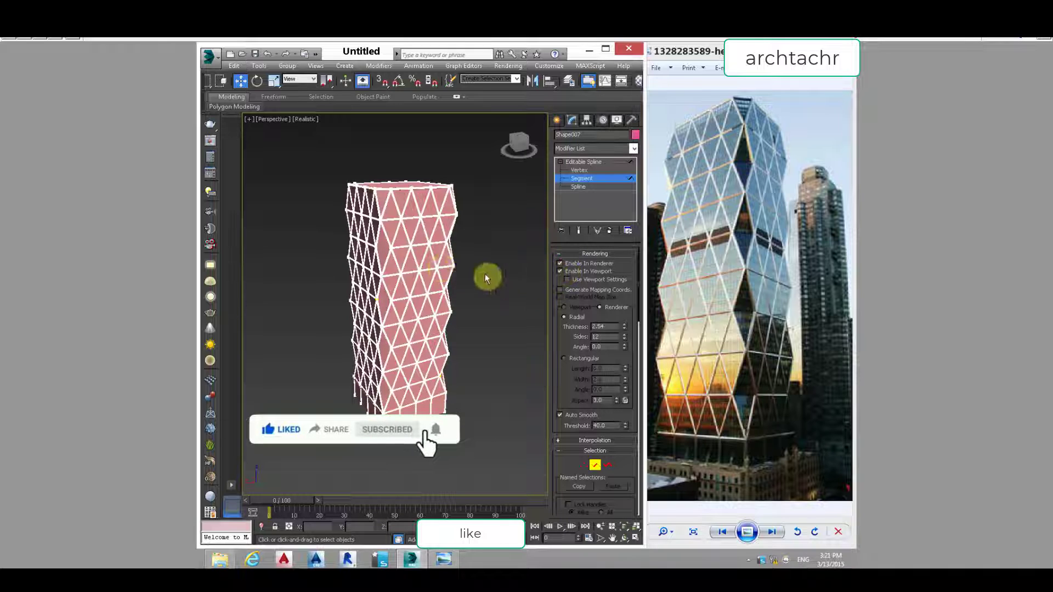
middle_click_drag(433, 312, 437, 265, "alt")
left_click(580, 161)
left_click(453, 170)
- Clear the smoothing groups of all polygons of the tower mesh, then exit polygon level and deselect it
scroll(377, 274, "up", 5)
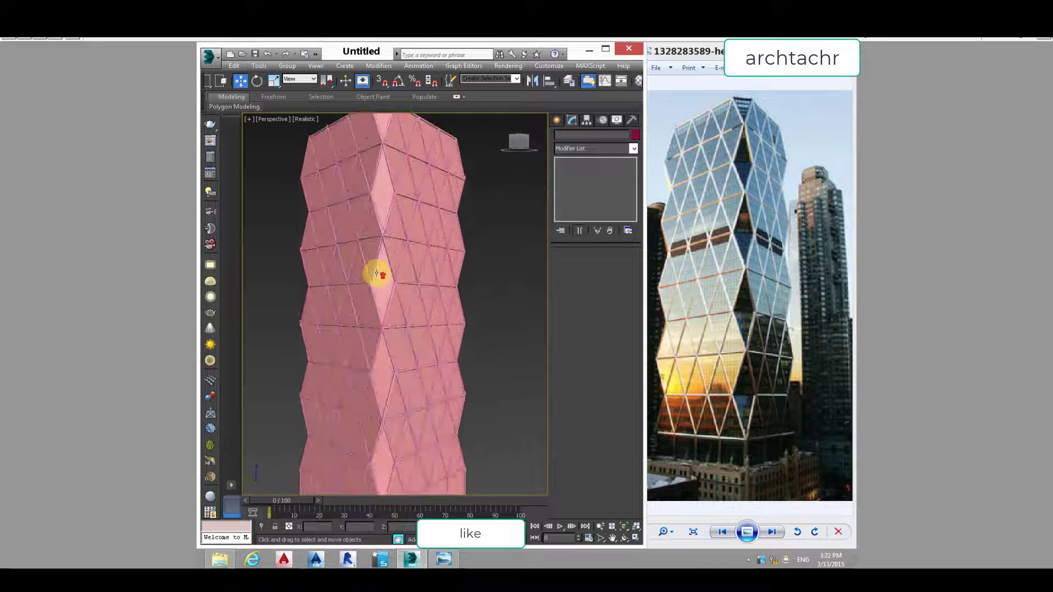
left_click(383, 281)
scroll(382, 288, "up", 3)
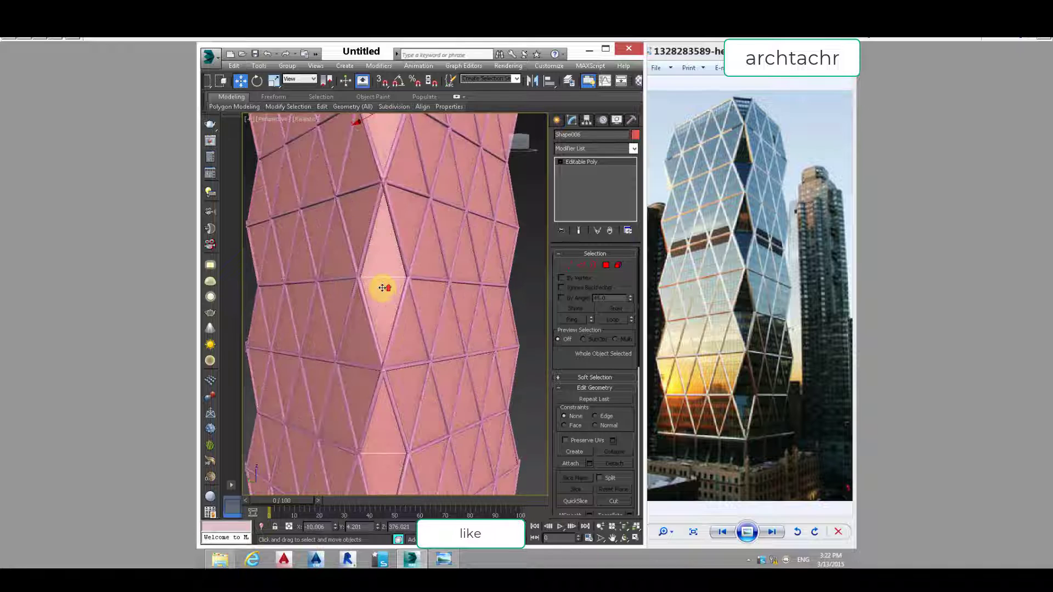
left_click(542, 281)
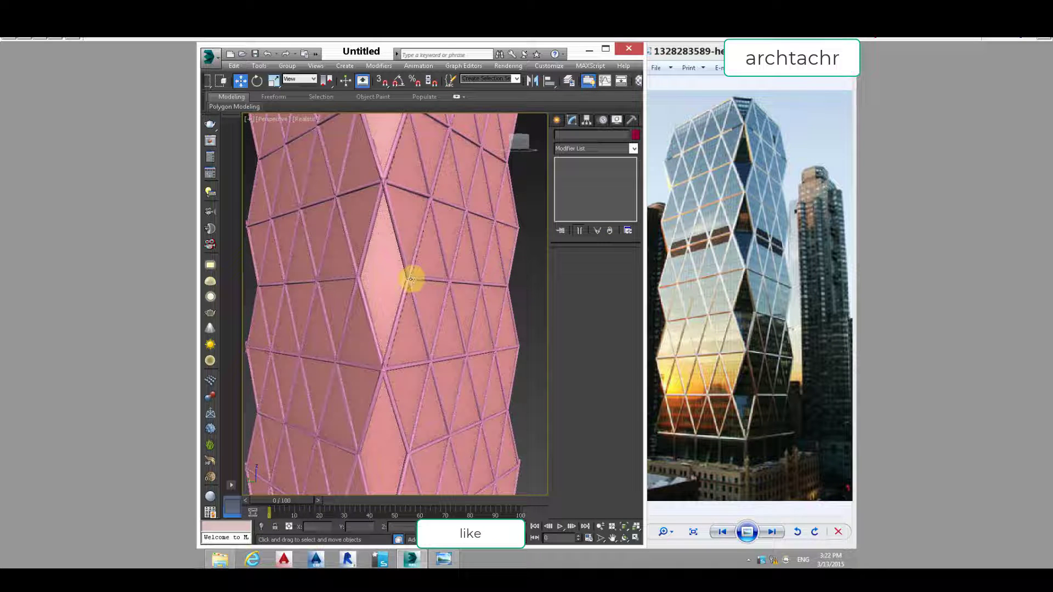
left_click(351, 291)
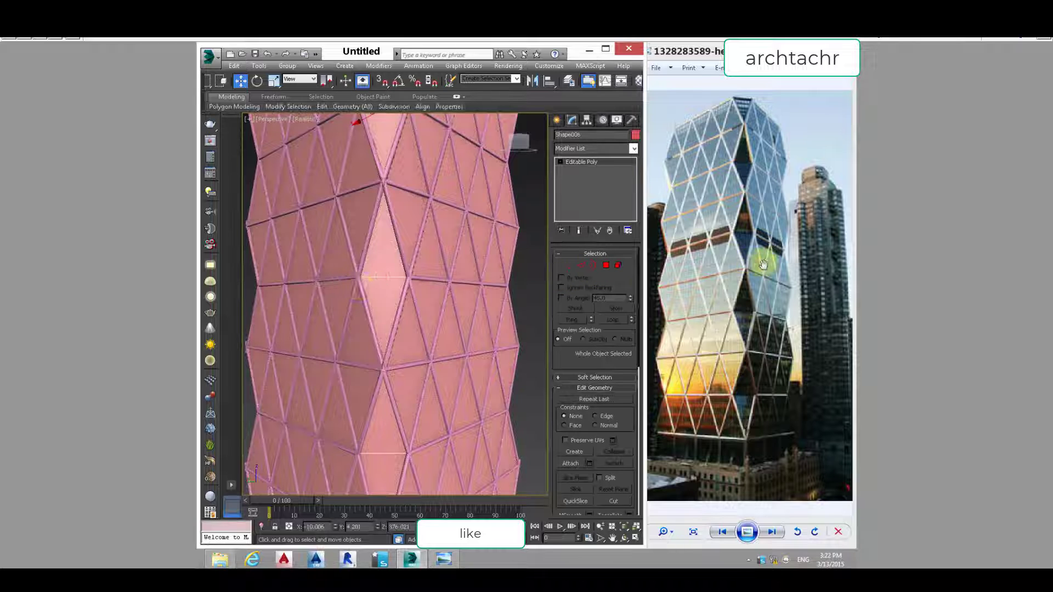
left_click(606, 267)
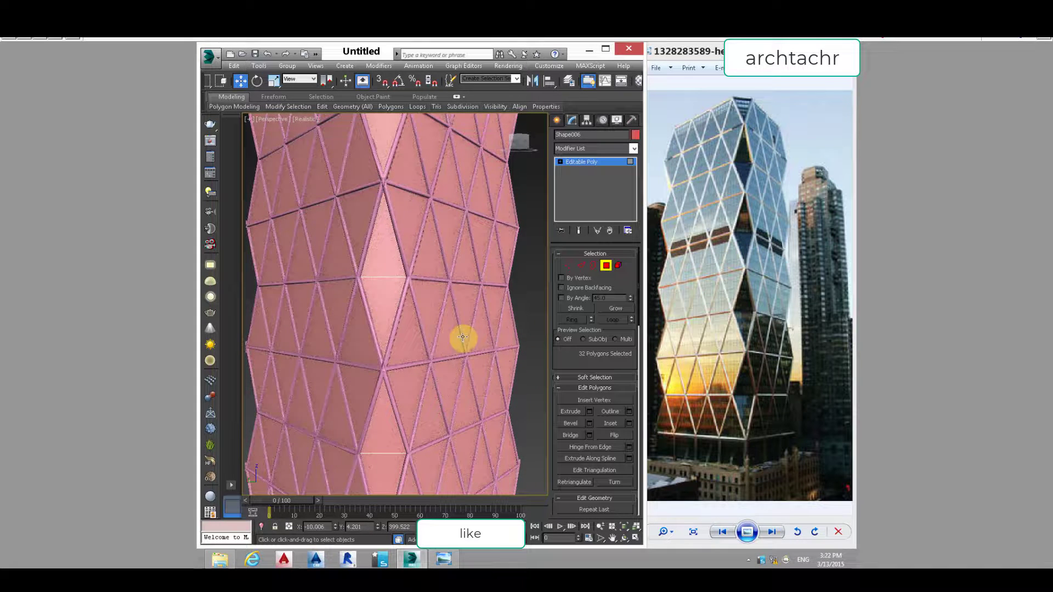
key("ctrl+a")
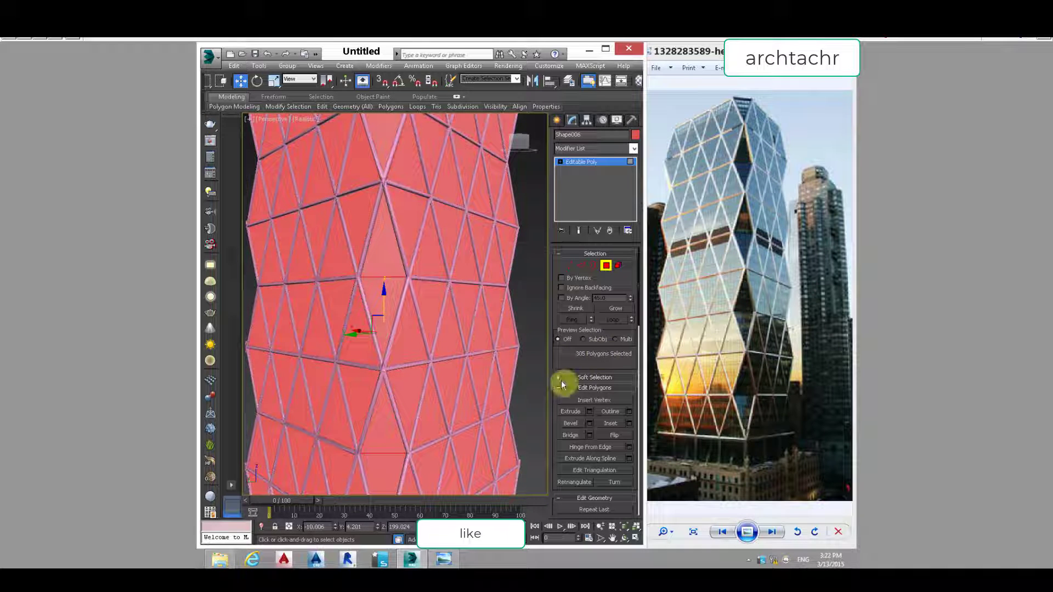
scroll(565, 357, "down", 10)
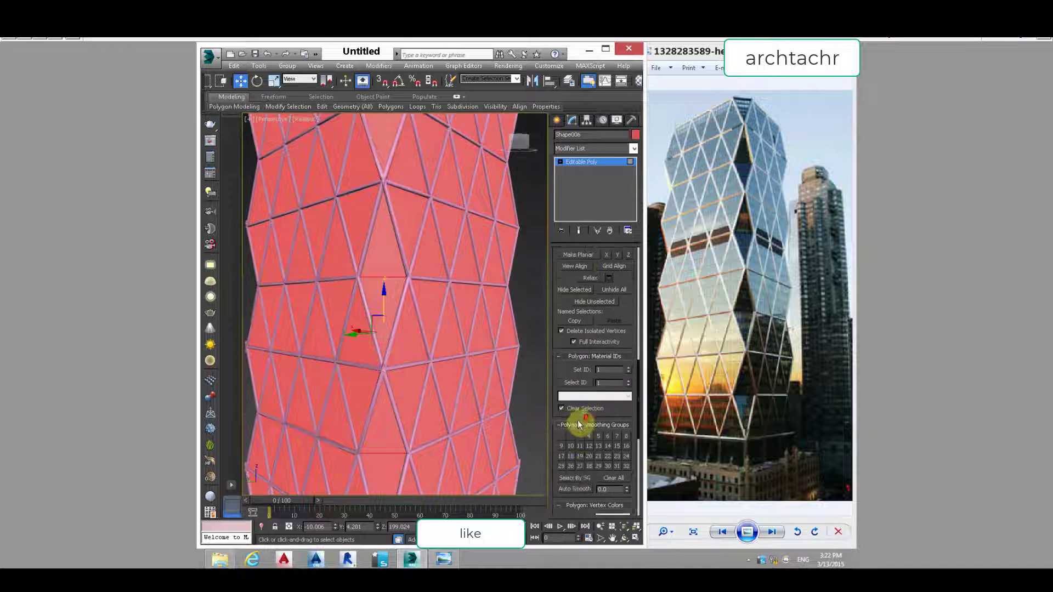
left_click(583, 443)
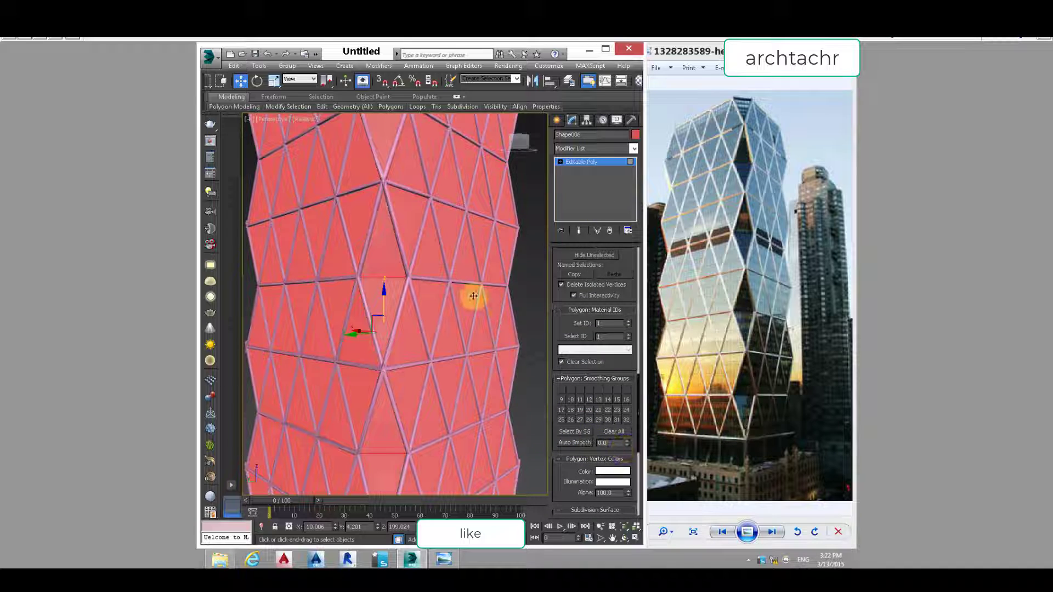
left_click(588, 163)
left_click(535, 189)
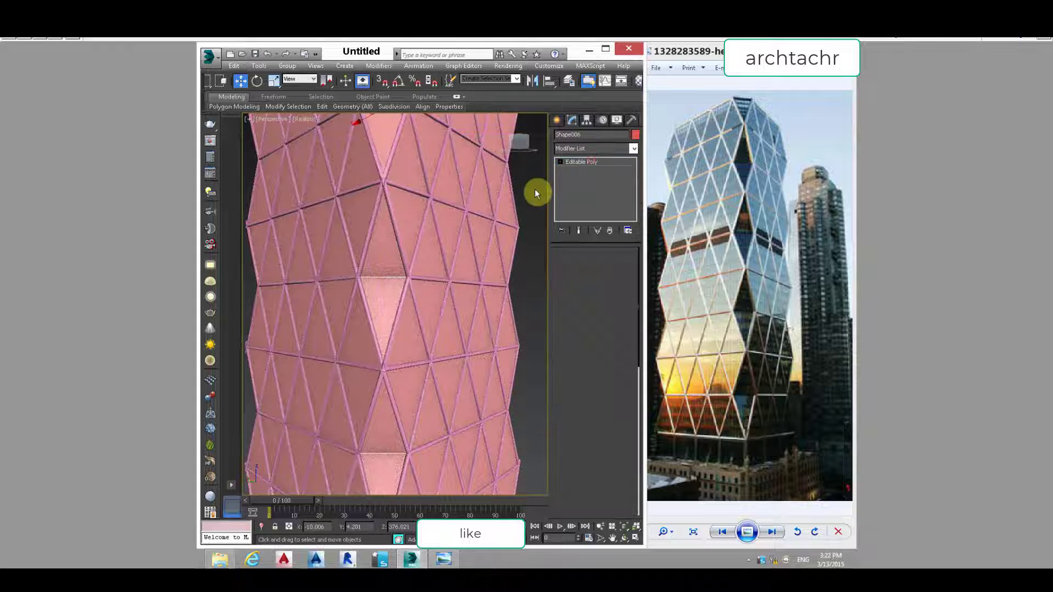
- Examine the tower's facets and frame from several sides for comparison with the reference photo
middle_click_drag(444, 238, 399, 253, "alt")
scroll(384, 267, "down", 6)
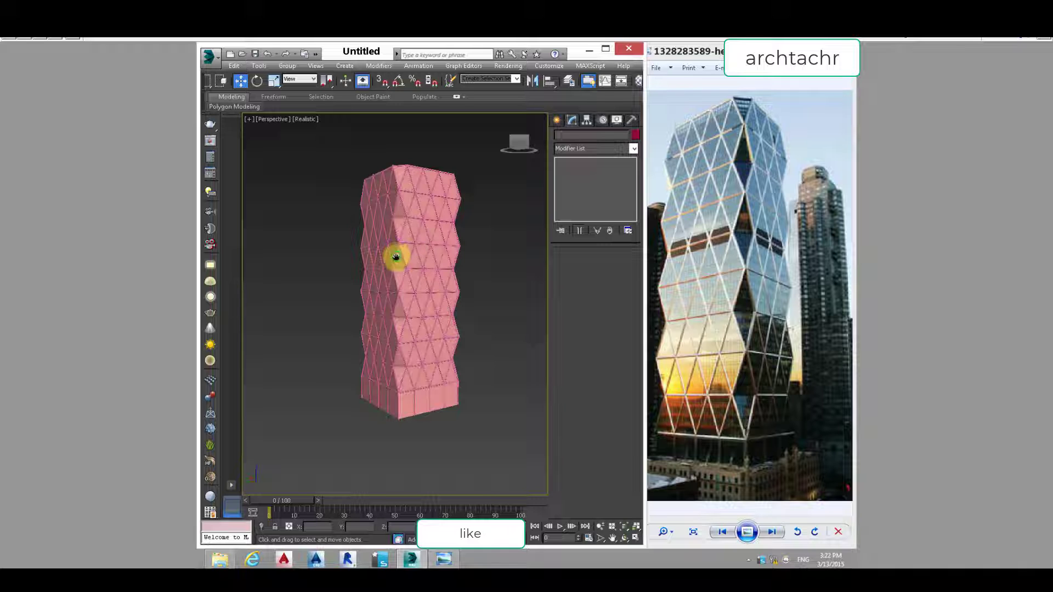
scroll(395, 256, "up", 3)
middle_click_drag(423, 360, 338, 336, "alt")
mouse_move(363, 290)
middle_mouse_down()
mouse_move(377, 313)
mouse_move(356, 296)
middle_mouse_up()
scroll(377, 313, "down", 3)
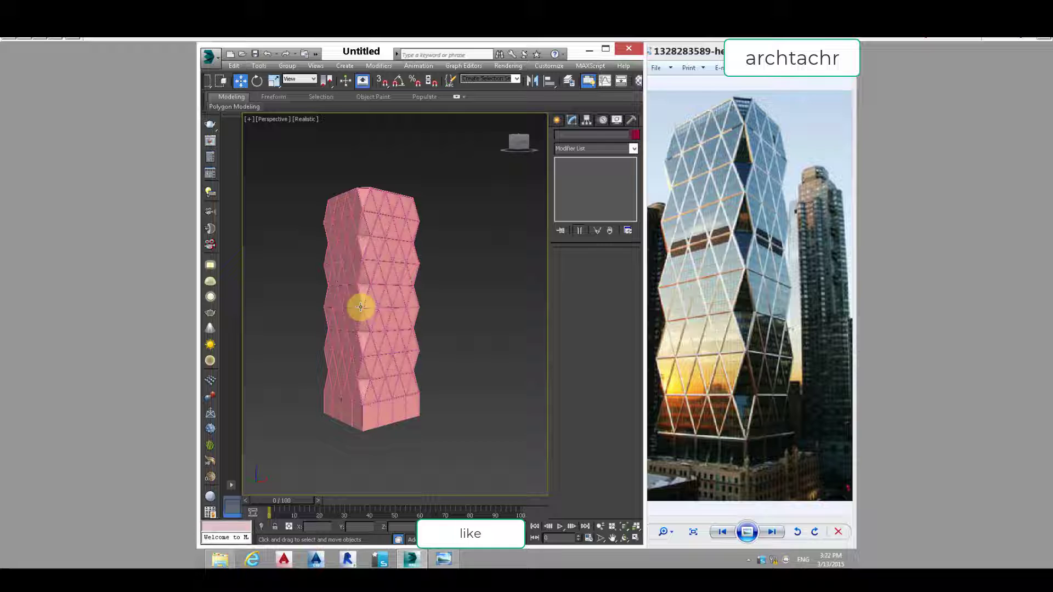
mouse_move(357, 314)
middle_mouse_down("alt")
mouse_move(389, 317)
mouse_move(376, 314)
middle_mouse_up("alt")
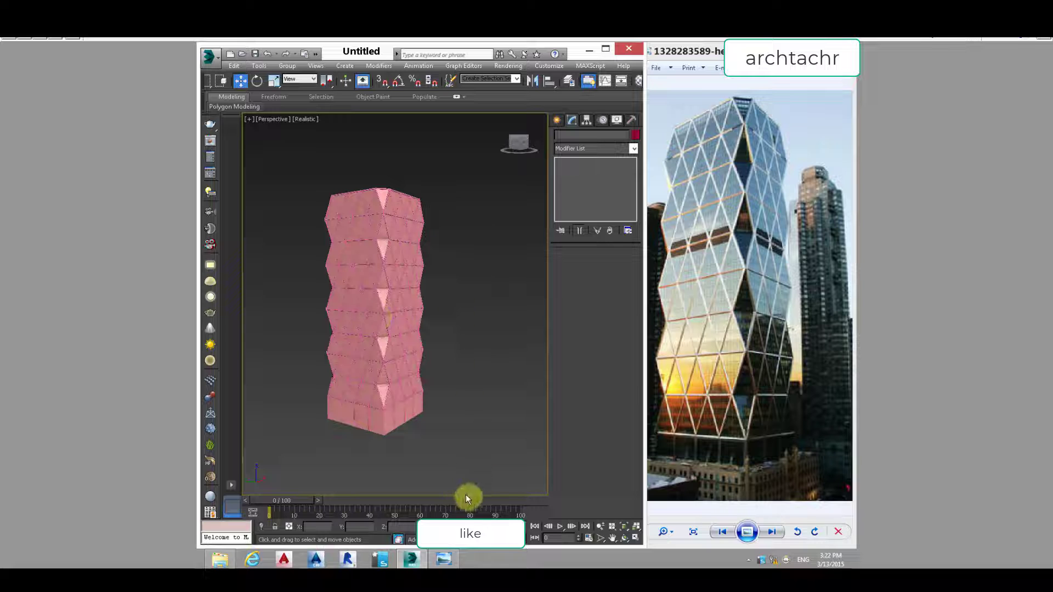
left_click(475, 541)
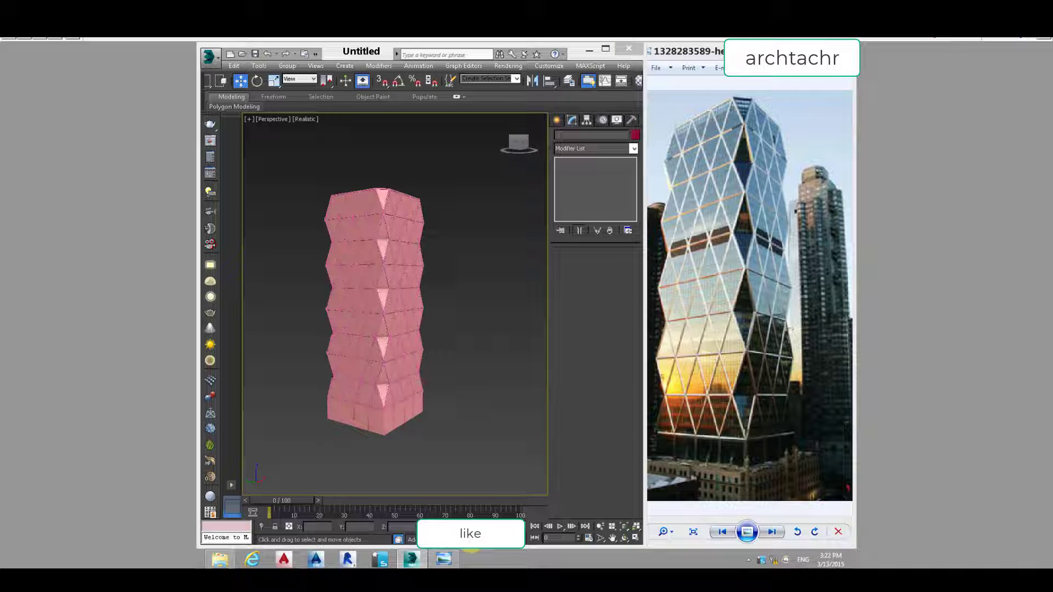